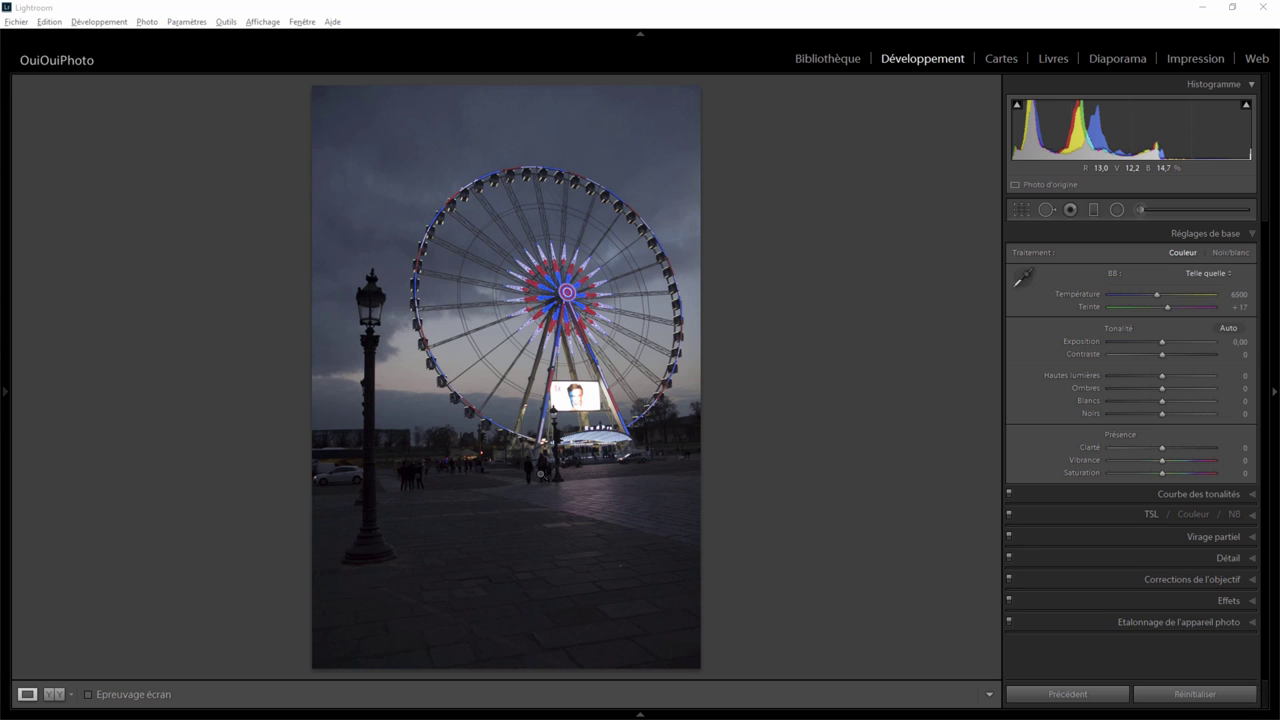
# Lower Hautes lumières to -67, check the billboard at 1:1, and expand the TSL panel
pyautogui.click(583, 404)
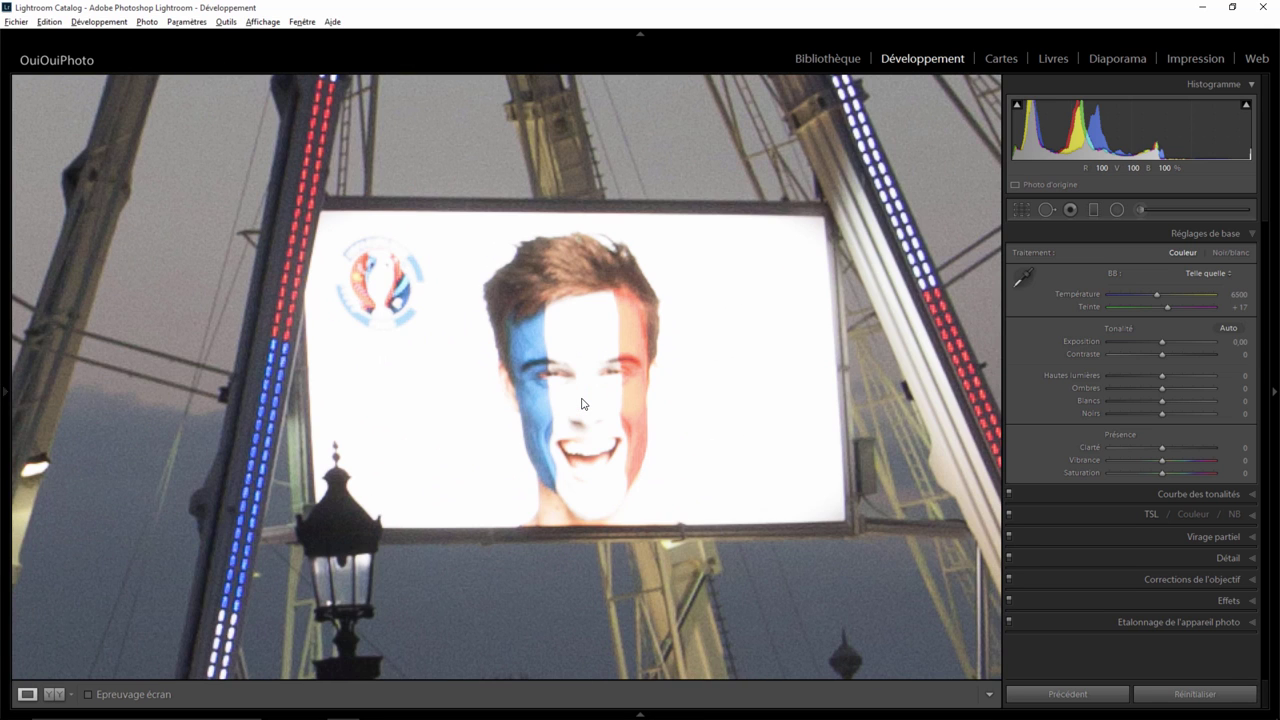
pyautogui.click(581, 399)
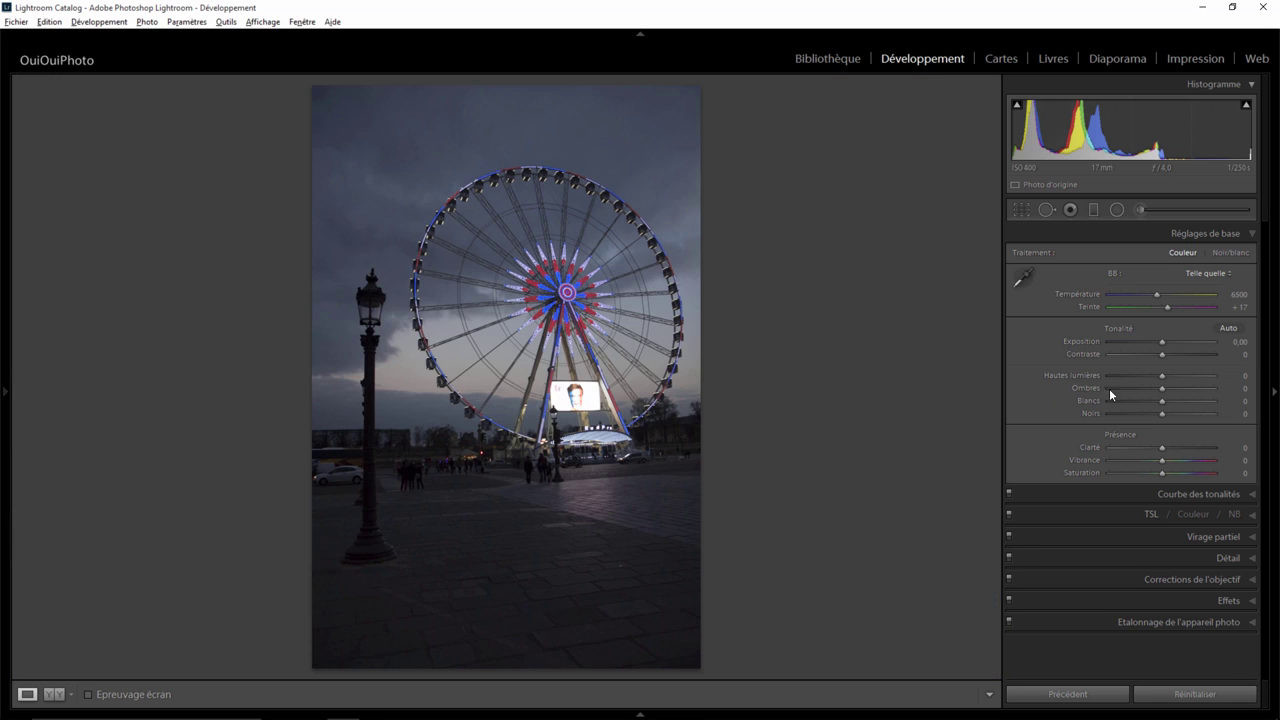
pyautogui.moveTo(1162, 376); pyautogui.dragTo(1127, 376)
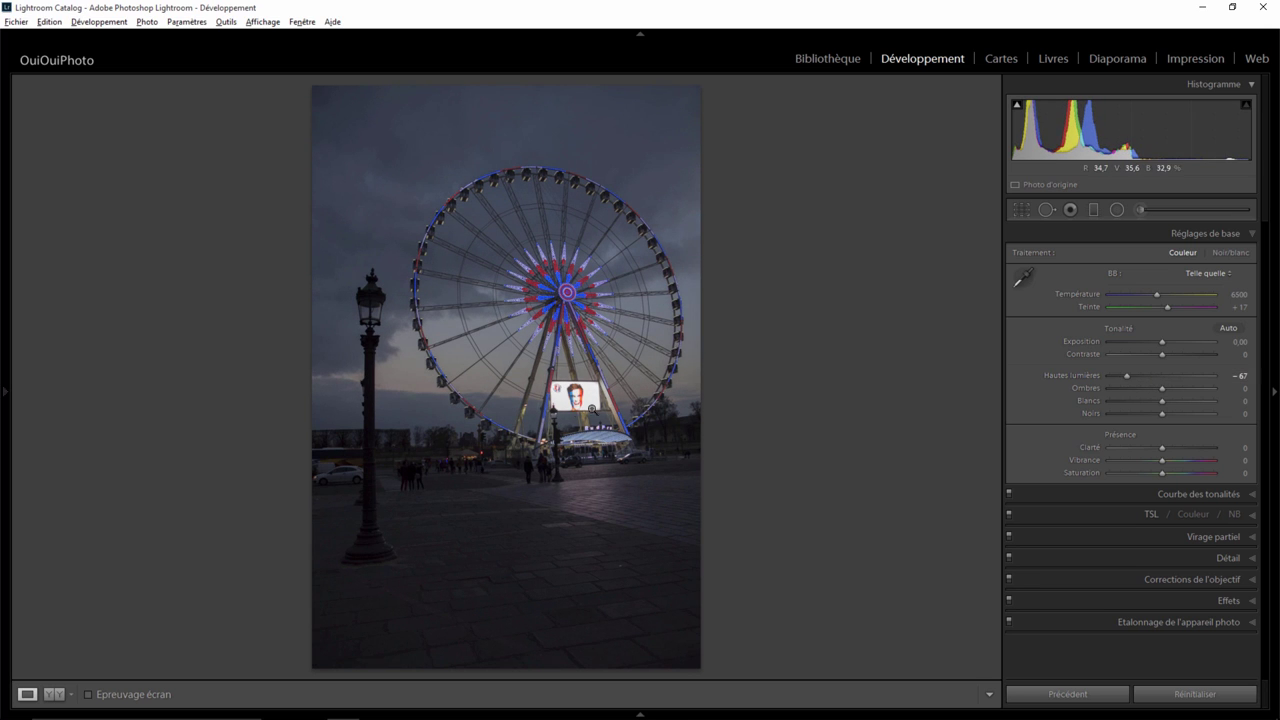
pyautogui.click(574, 399)
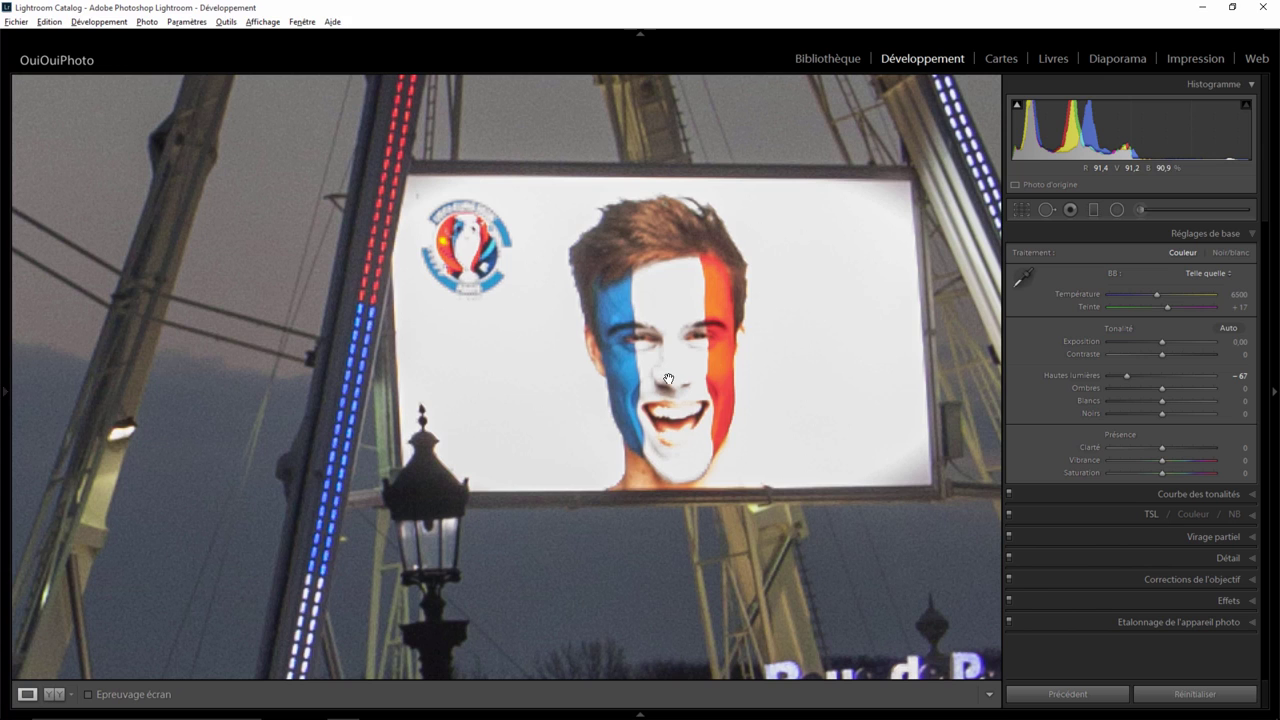
pyautogui.click(670, 379)
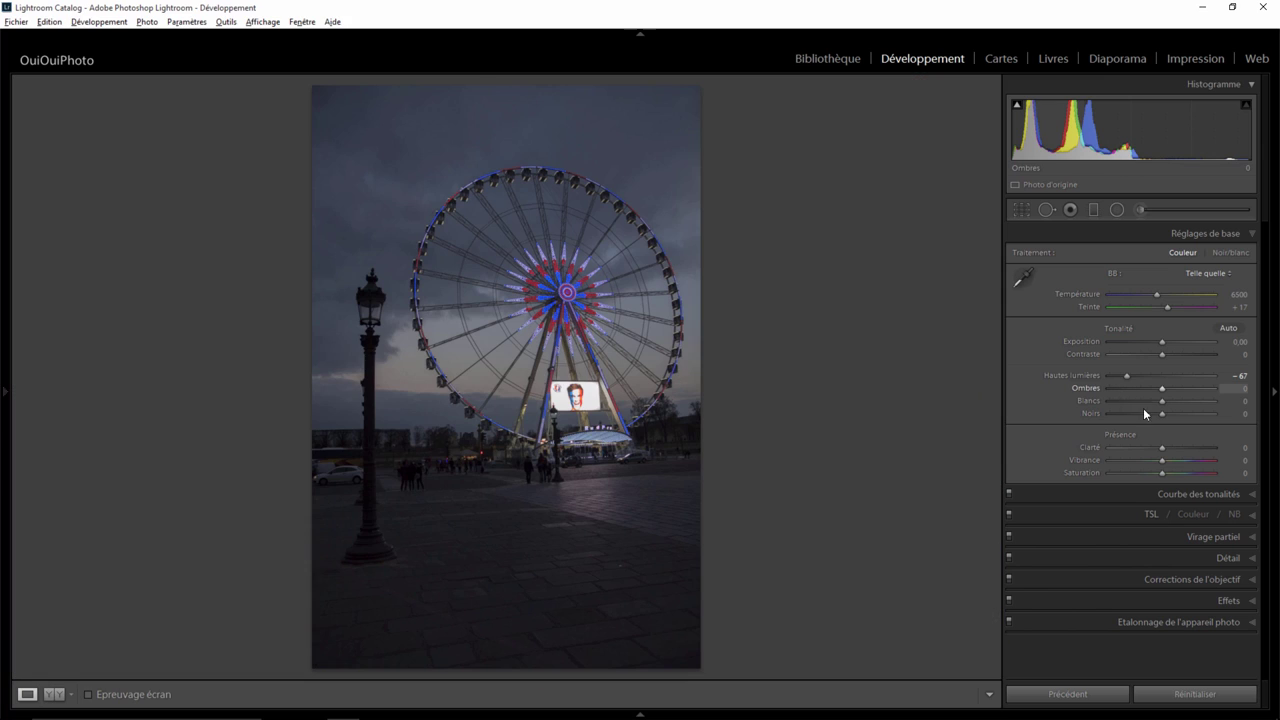
pyautogui.click(1251, 514)
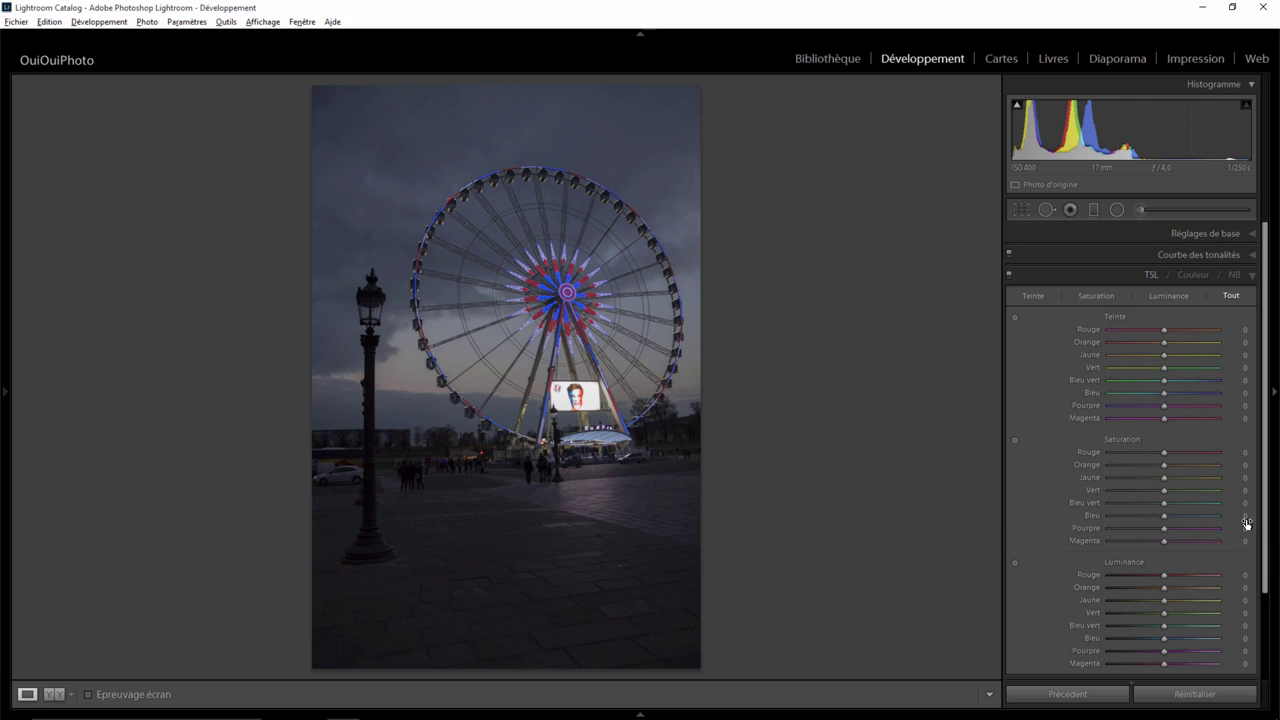
# In TSL, set Luminance Rouge +52, Luminance Bleu +56 and Saturation Orange +73
pyautogui.scroll(-2, 1166, 499)
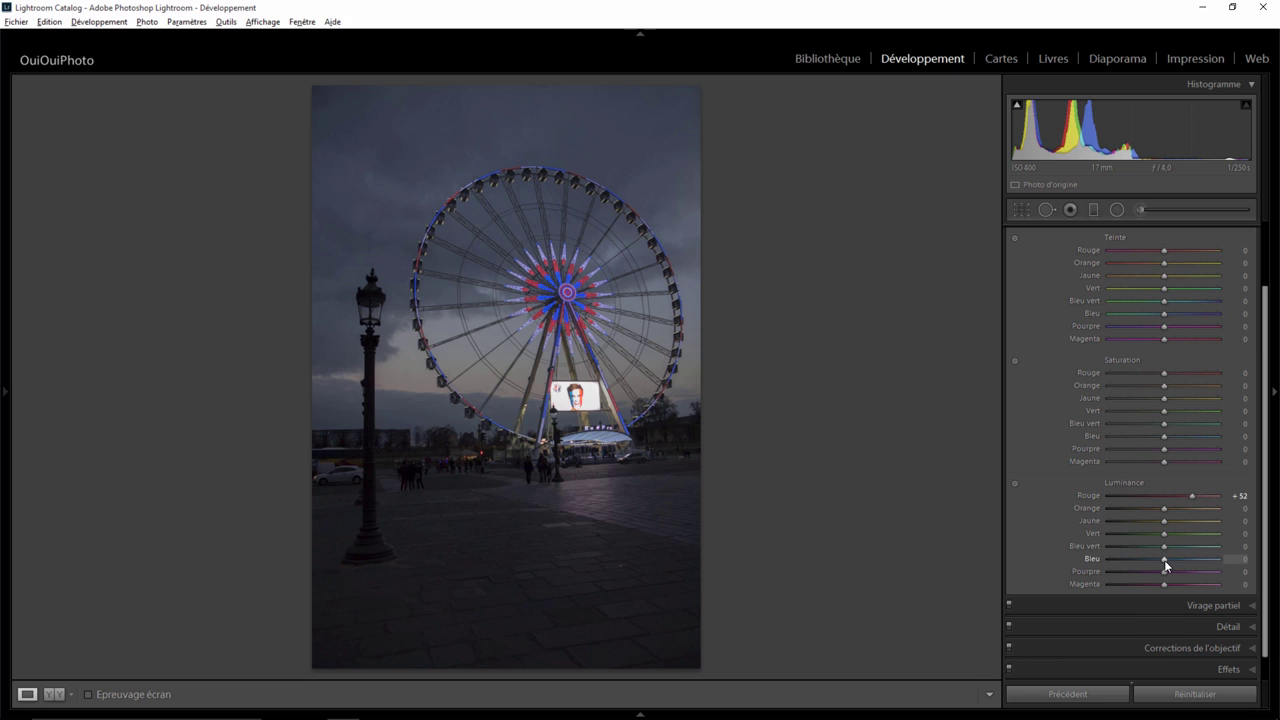
pyautogui.moveTo(1163, 561); pyautogui.dragTo(1193, 558)
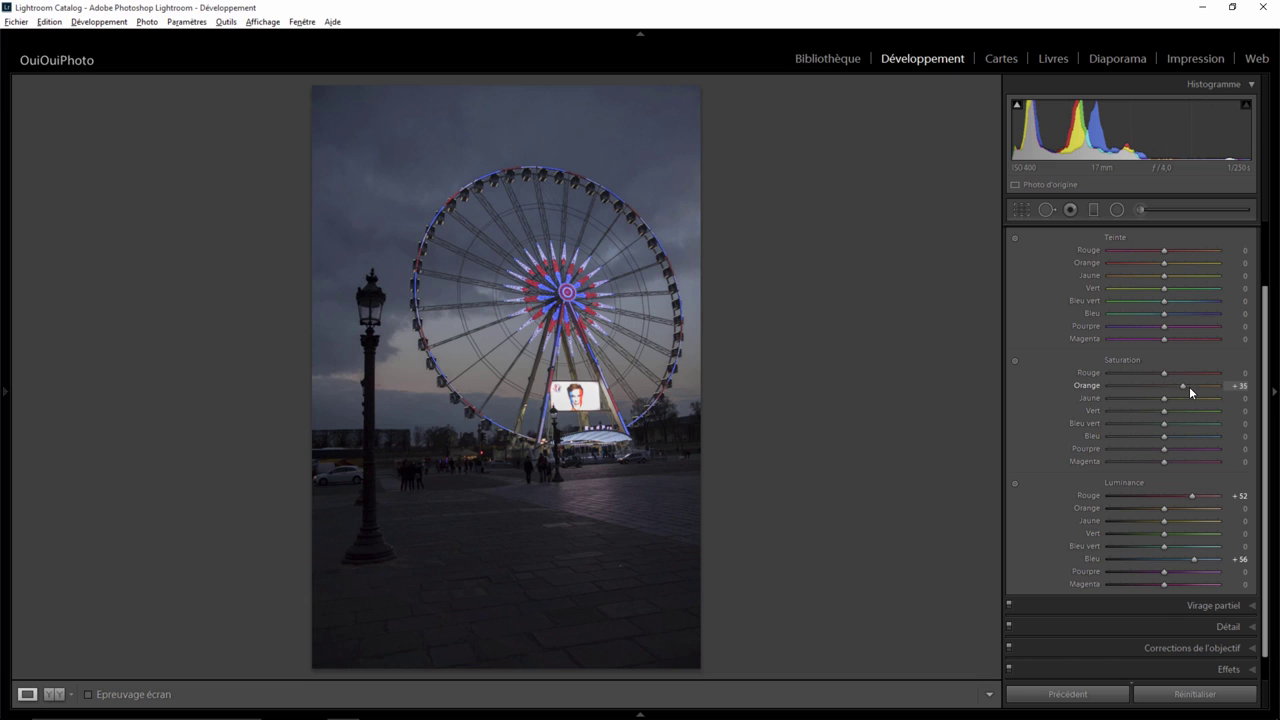
pyautogui.moveTo(1220, 388); pyautogui.dragTo(1179, 387)
pyautogui.moveTo(1201, 395); pyautogui.dragTo(1204, 395)
pyautogui.moveTo(1266, 308); pyautogui.dragTo(1266, 244)
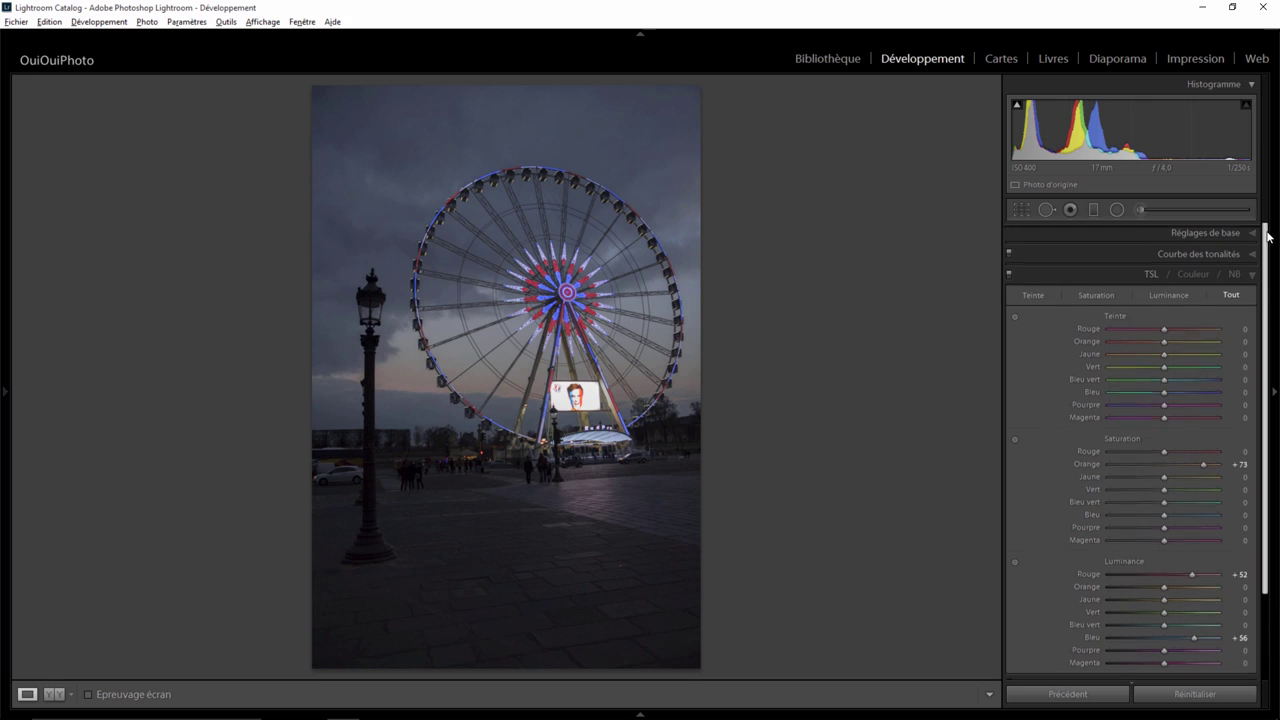
# In Réglages de base, set Clarté to +76 and Température to 6777
pyautogui.click(1256, 233)
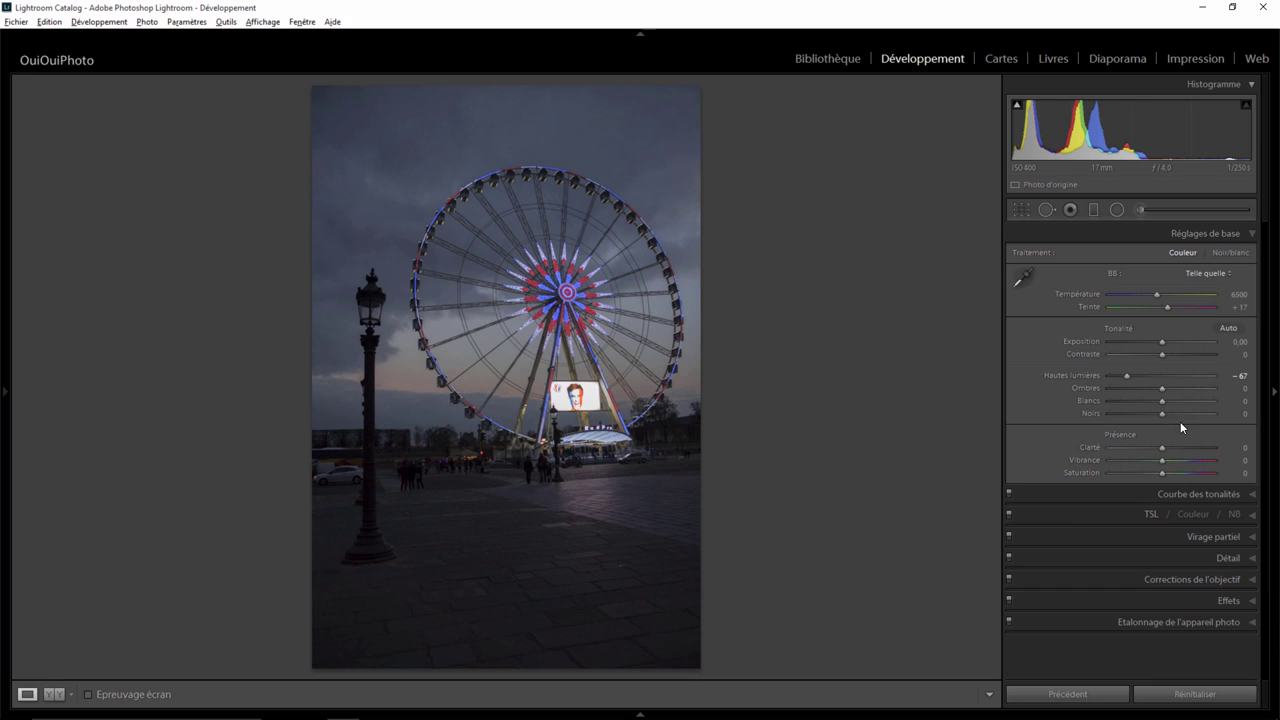
pyautogui.moveTo(1162, 449); pyautogui.dragTo(1201, 447)
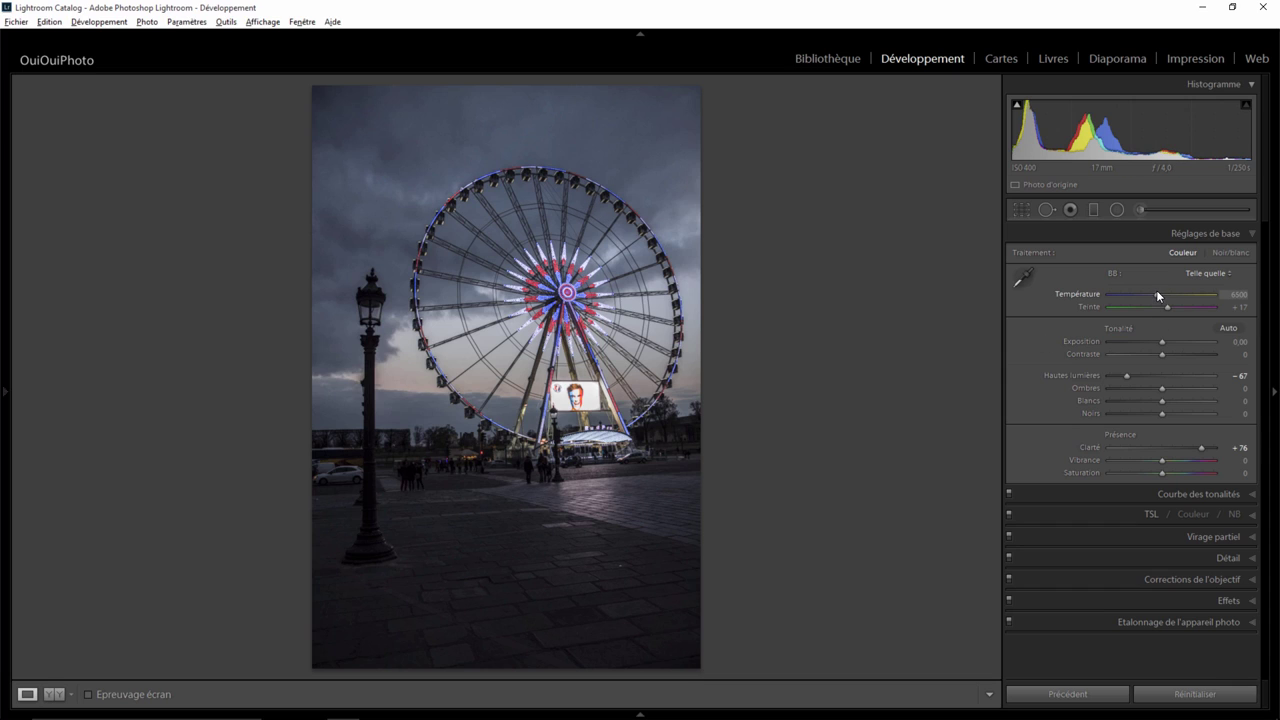
pyautogui.moveTo(1158, 295); pyautogui.dragTo(1160, 295)
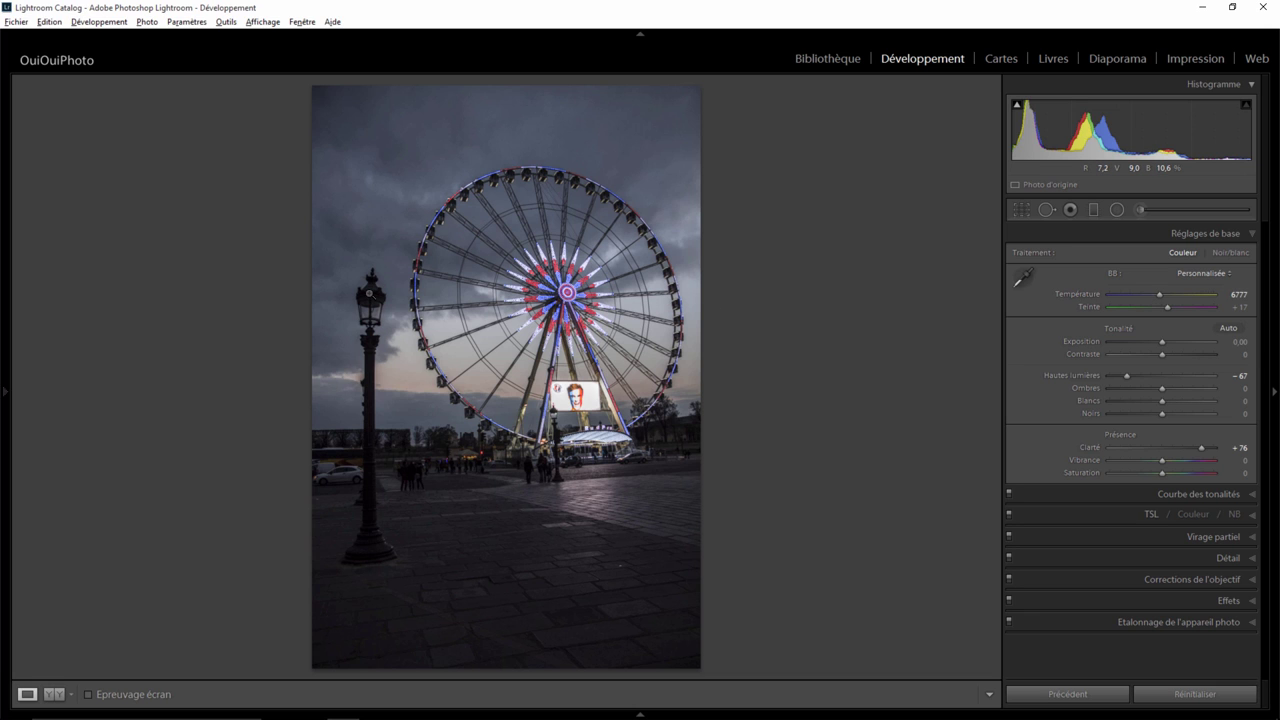
pyautogui.click(371, 295)
# Pan at 1:1 from the lamp's glass globe down its column to inspect the purple fringe
pyautogui.moveTo(731, 477); pyautogui.dragTo(634, 325)
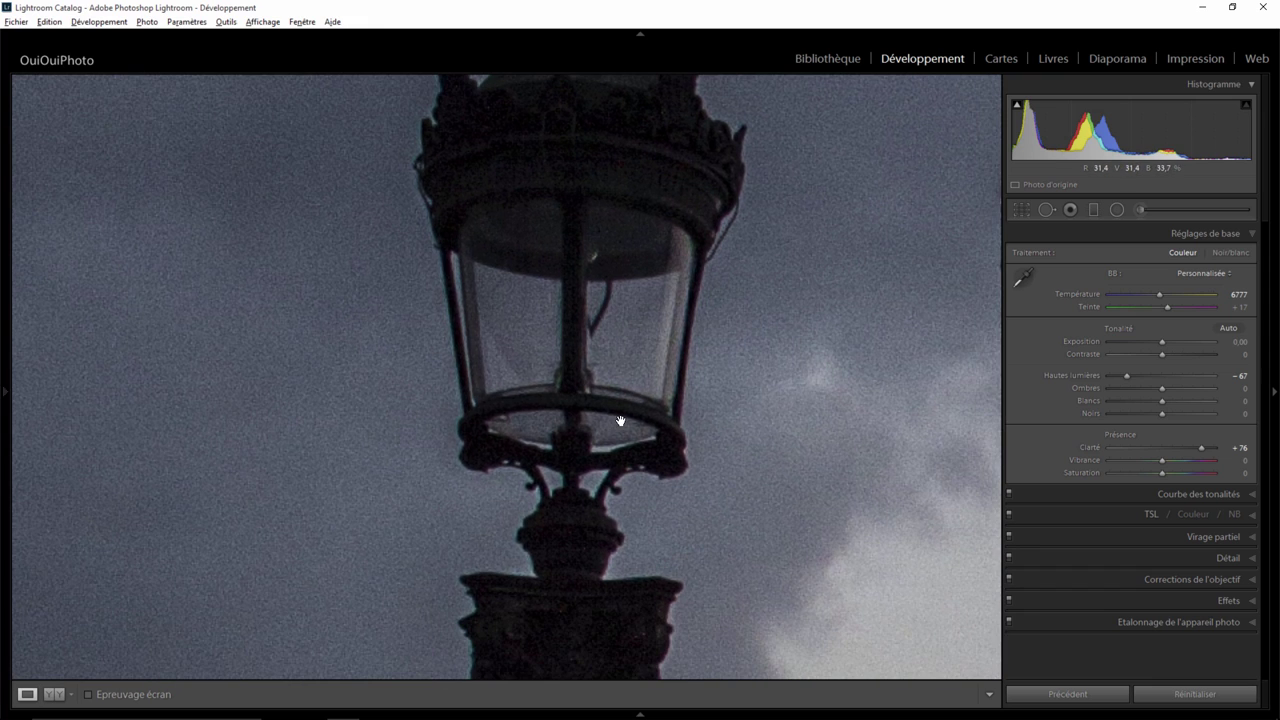
pyautogui.moveTo(616, 371); pyautogui.dragTo(607, 279)
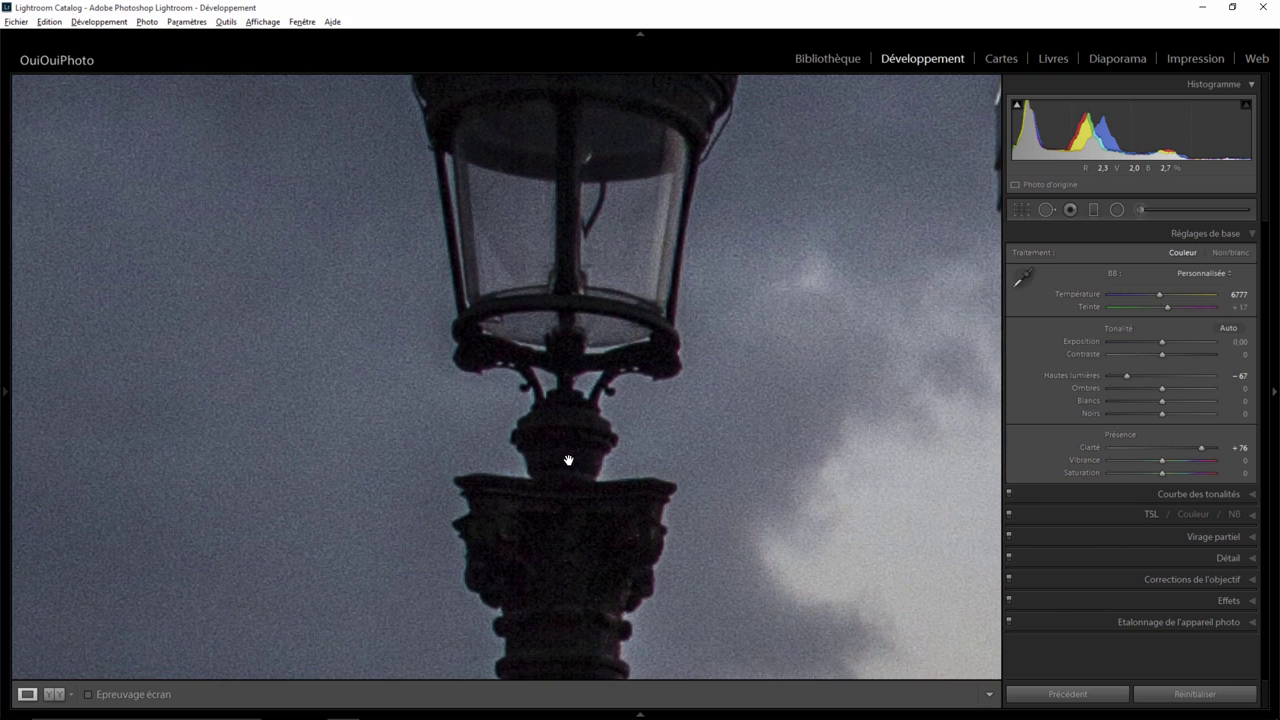
pyautogui.moveTo(565, 573); pyautogui.dragTo(566, 371)
pyautogui.moveTo(557, 557); pyautogui.dragTo(566, 314)
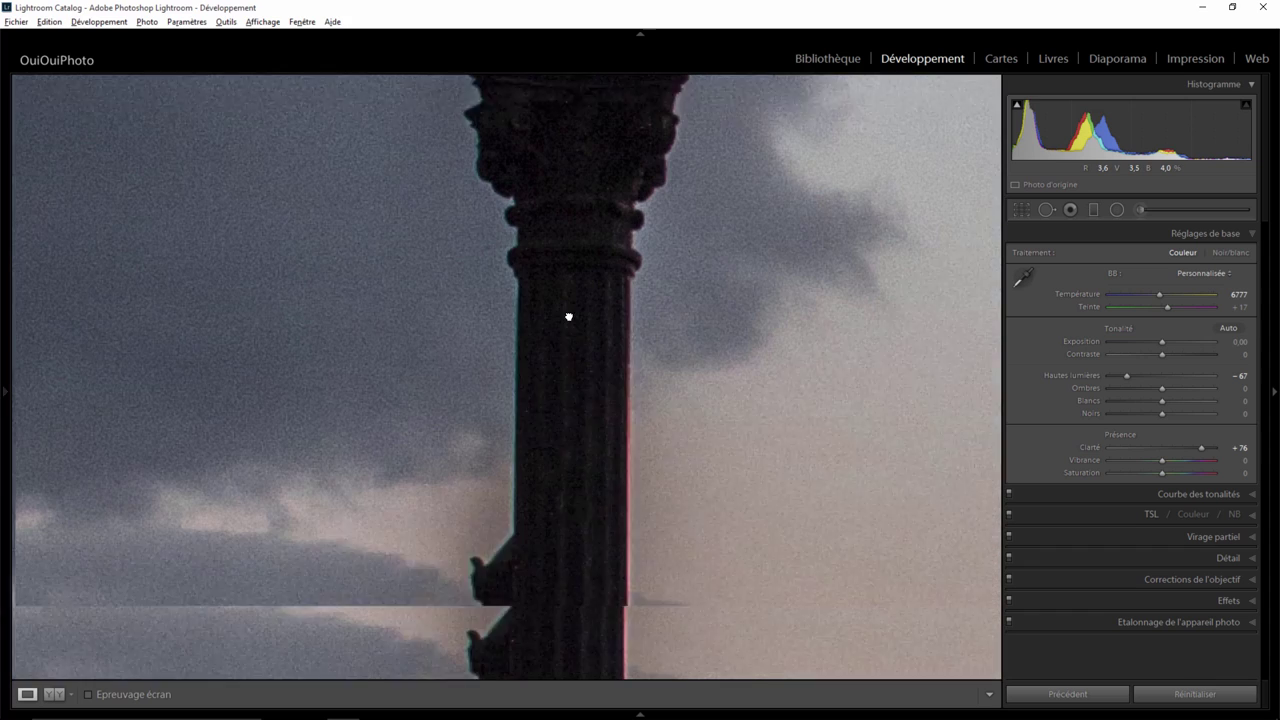
pyautogui.moveTo(566, 425); pyautogui.dragTo(567, 411)
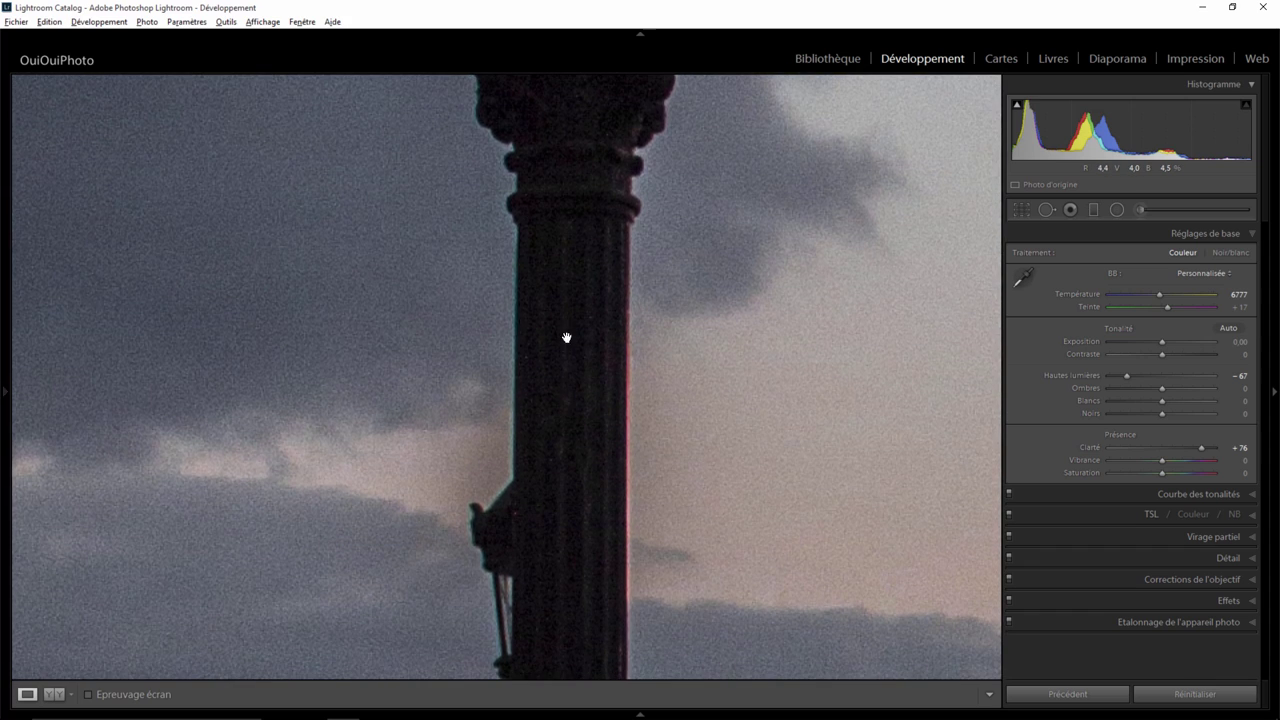
pyautogui.click(568, 408)
pyautogui.click(370, 404)
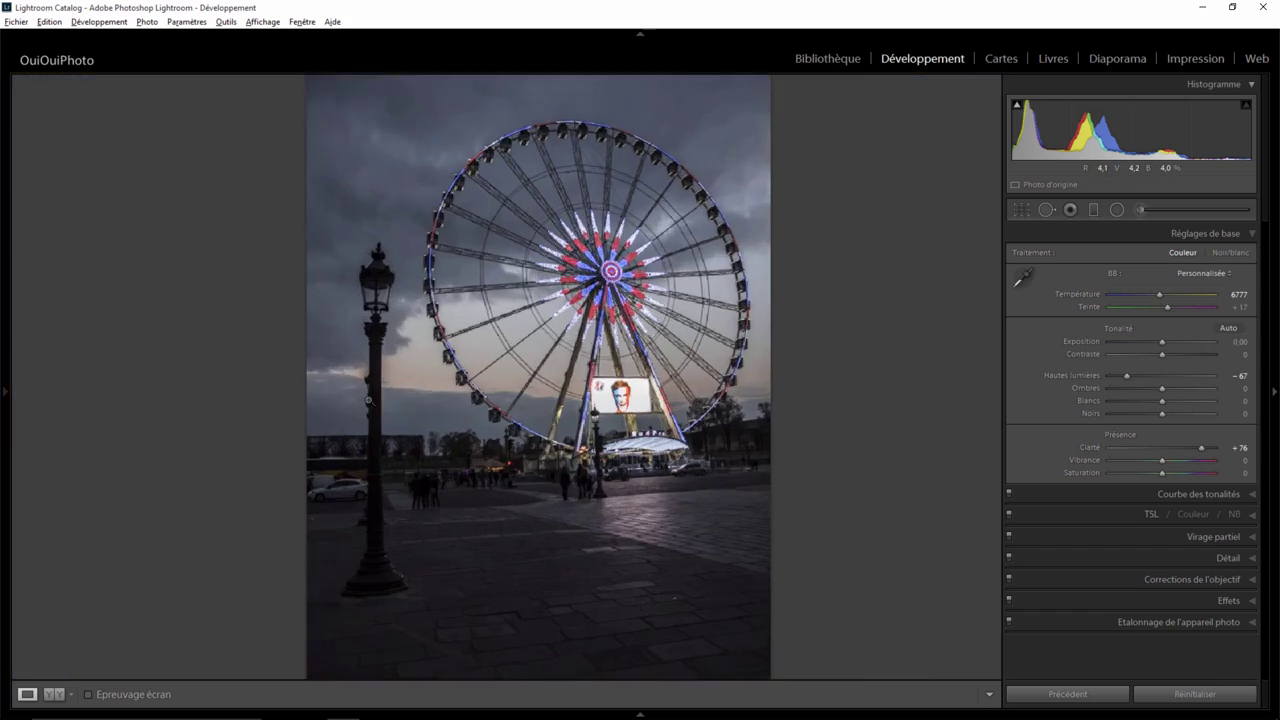
pyautogui.moveTo(673, 299); pyautogui.dragTo(607, 558)
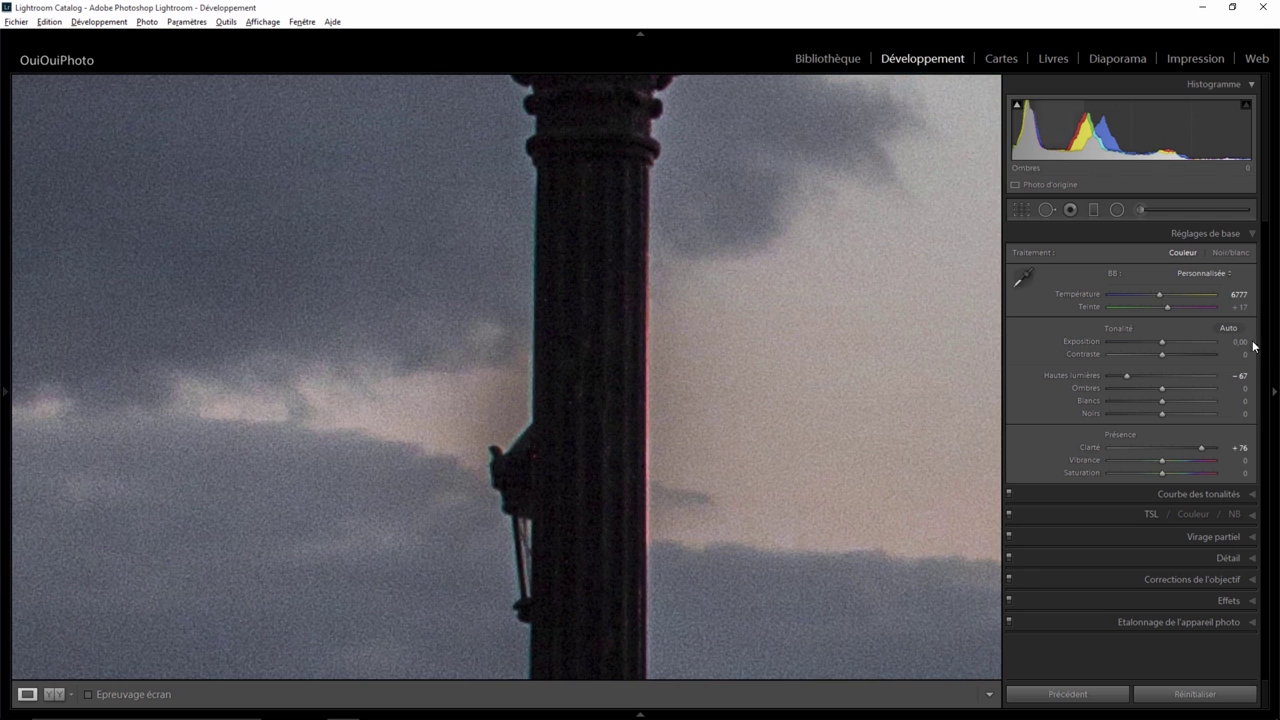
# Tick Supprimer l'aberration chromatique under Corrections de l'objectif > Basique
pyautogui.click(1250, 236)
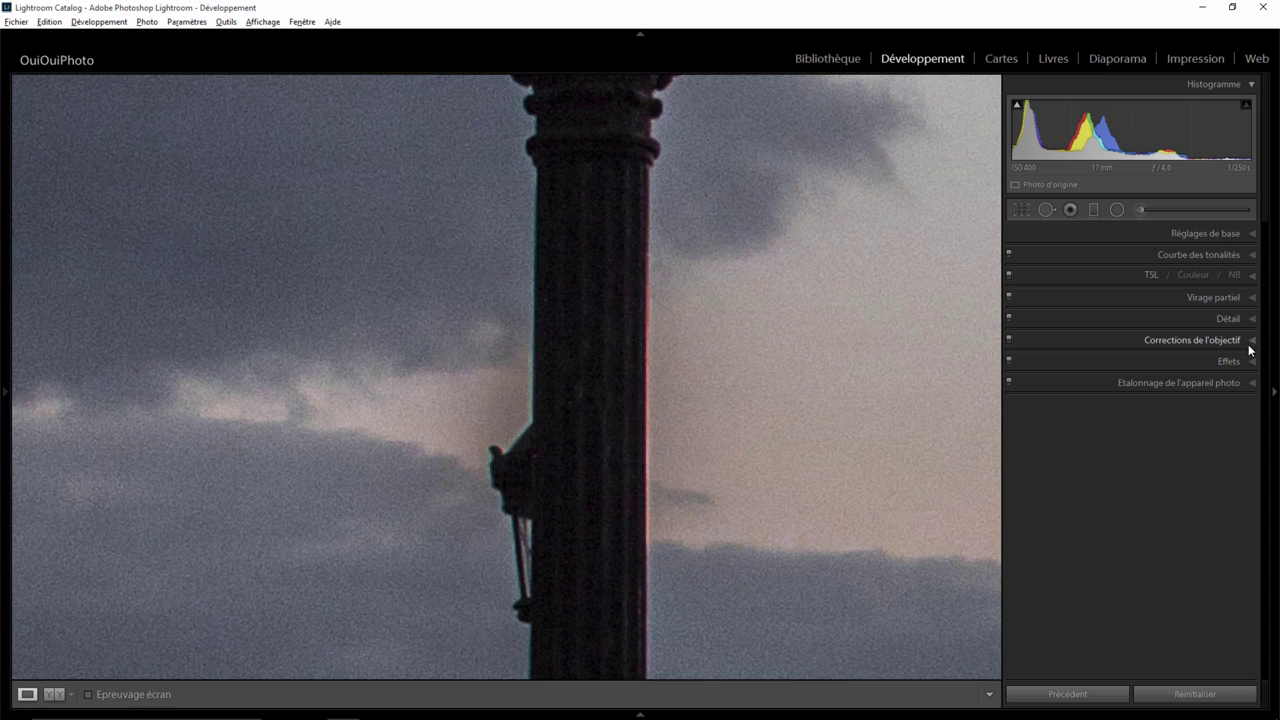
pyautogui.click(1250, 340)
pyautogui.click(1072, 359)
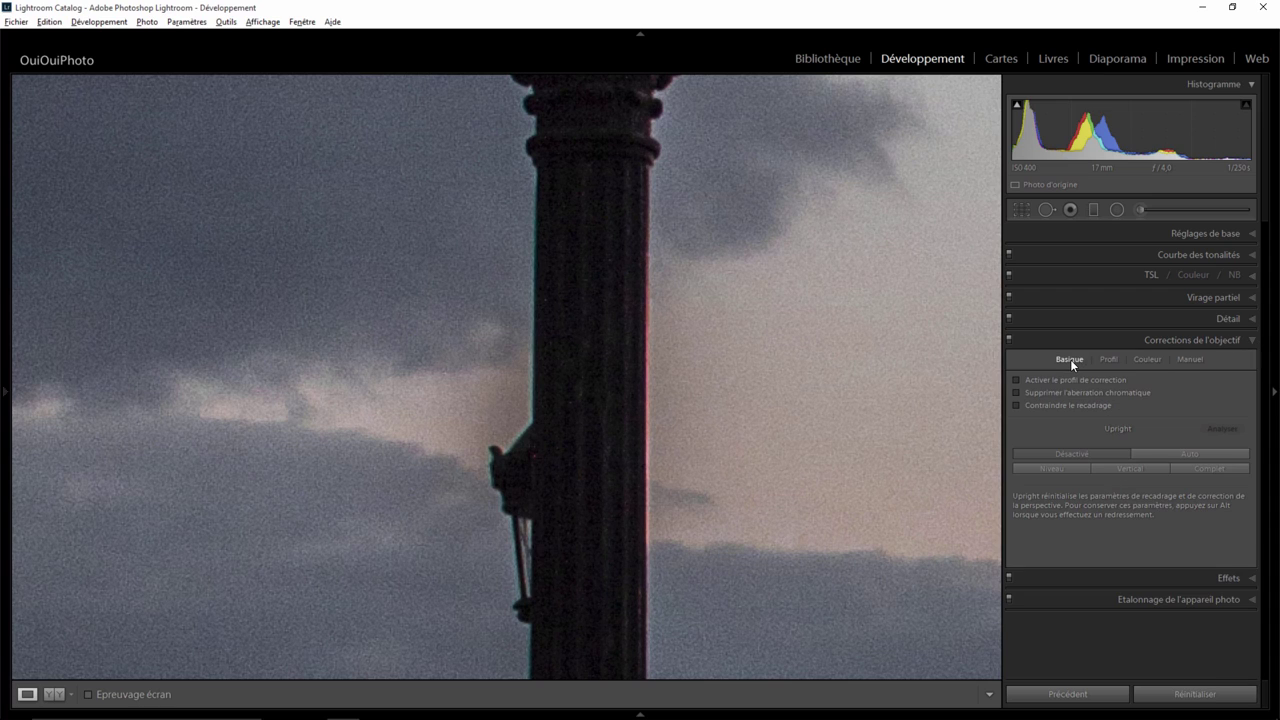
pyautogui.click(1029, 394)
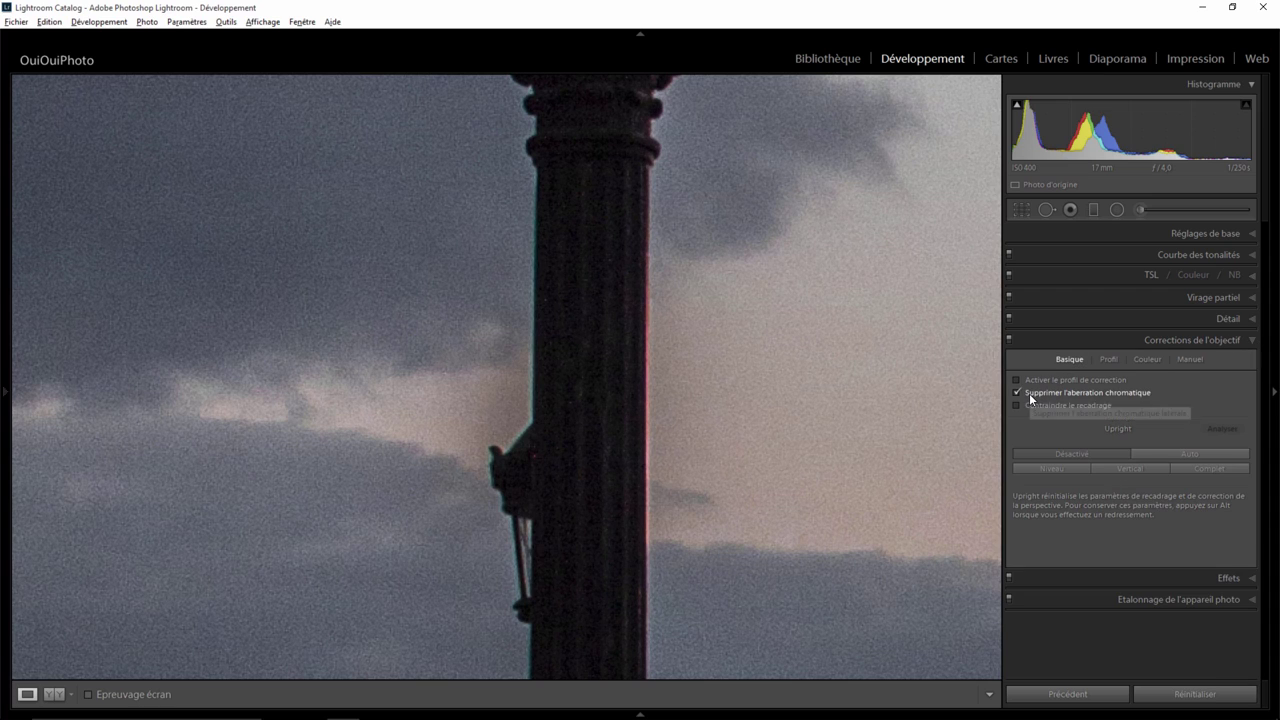
# Zoom to 1:1 on the street lamp and centre its head in view
pyautogui.click(618, 373)
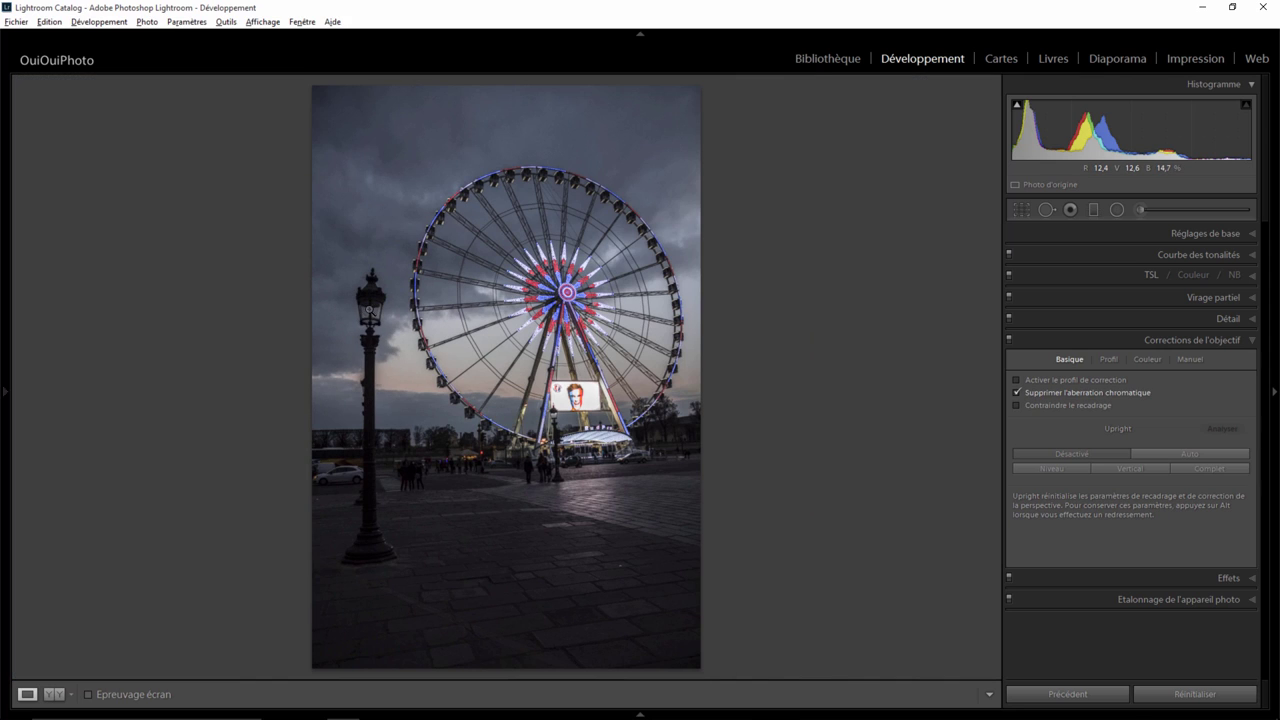
pyautogui.click(369, 310)
pyautogui.moveTo(677, 429); pyautogui.dragTo(626, 357)
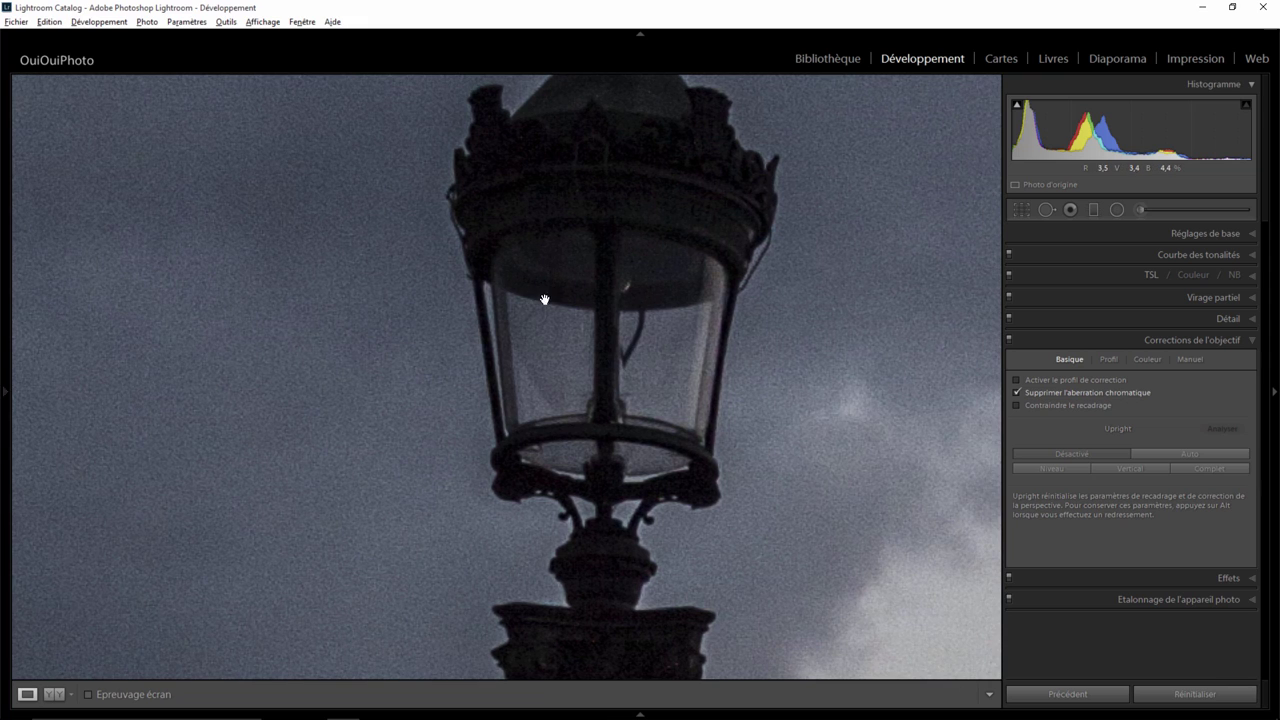
pyautogui.moveTo(649, 306); pyautogui.dragTo(585, 358)
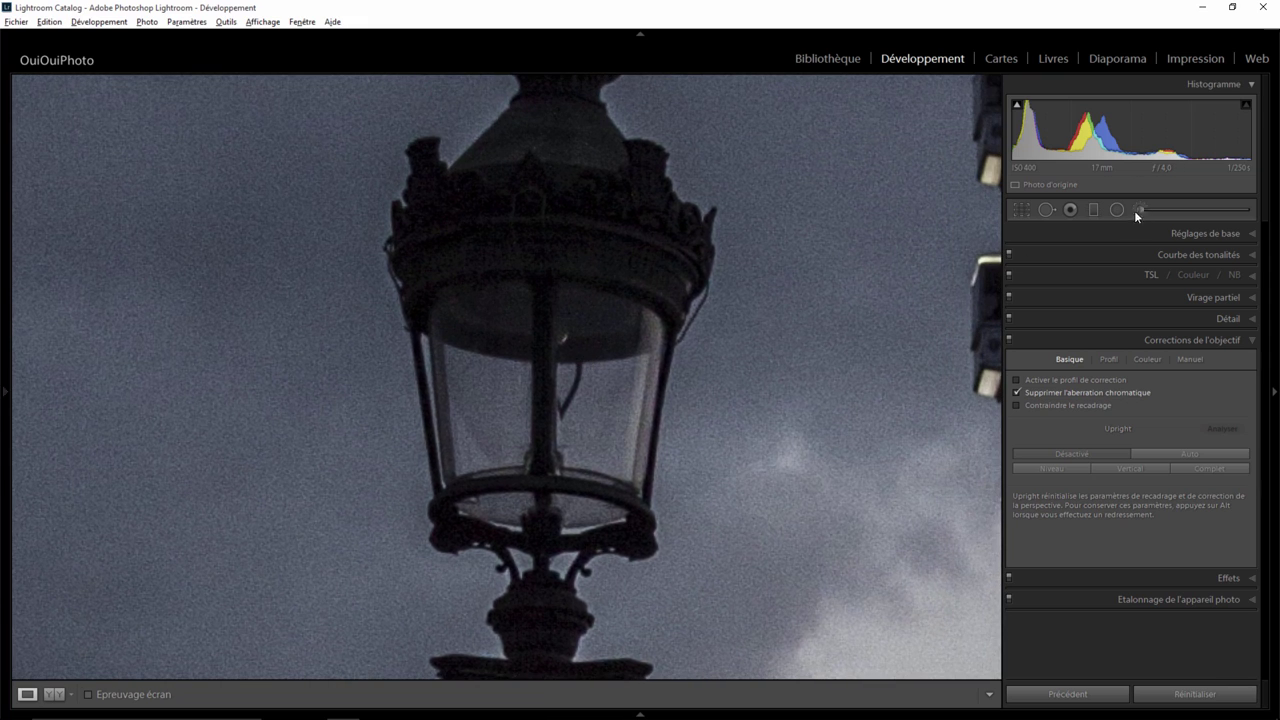
# Paint an Adjustment Brush mask over the lamp's upper, left and lower glass panes
pyautogui.click(1136, 211)
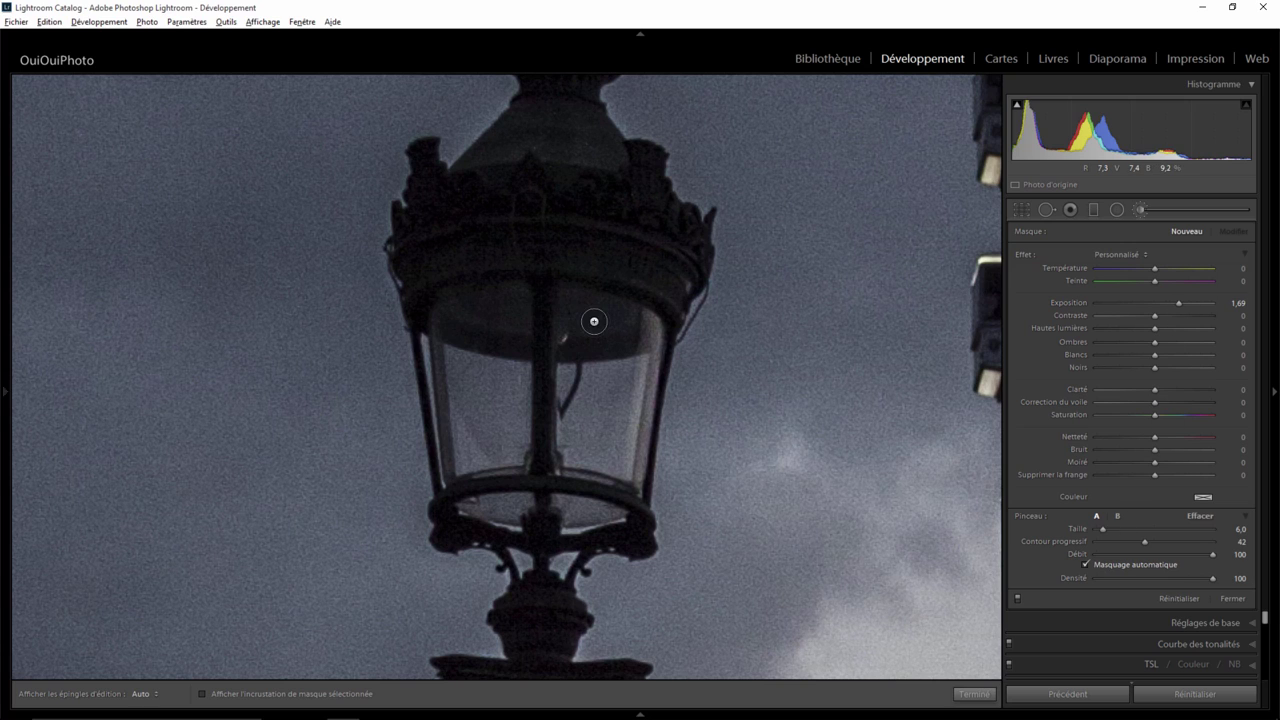
pyautogui.press('h')
pyautogui.moveTo(568, 320)
pyautogui.mouseDown()
pyautogui.moveTo(572, 460)
pyautogui.moveTo(625, 465)
pyautogui.moveTo(641, 319)
pyautogui.moveTo(574, 297)
pyautogui.moveTo(620, 355)
pyautogui.moveTo(612, 441)
pyautogui.moveTo(600, 345)
pyautogui.moveTo(600, 434)
pyautogui.moveTo(573, 453)
pyautogui.moveTo(625, 464)
pyautogui.moveTo(645, 337)
pyautogui.moveTo(586, 337)
pyautogui.mouseUp()
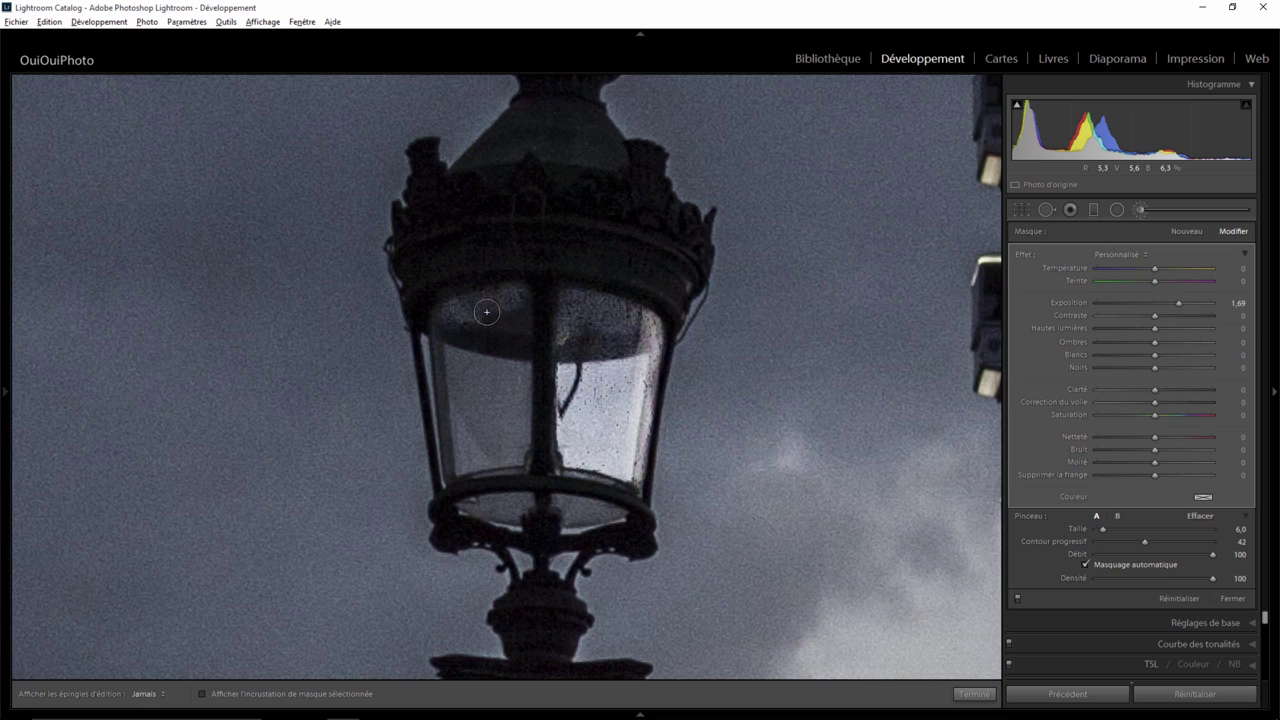
pyautogui.moveTo(508, 297)
pyautogui.mouseDown()
pyautogui.moveTo(513, 441)
pyautogui.moveTo(488, 325)
pyautogui.moveTo(452, 343)
pyautogui.moveTo(464, 446)
pyautogui.moveTo(510, 453)
pyautogui.moveTo(487, 409)
pyautogui.moveTo(481, 447)
pyautogui.moveTo(472, 363)
pyautogui.mouseUp()
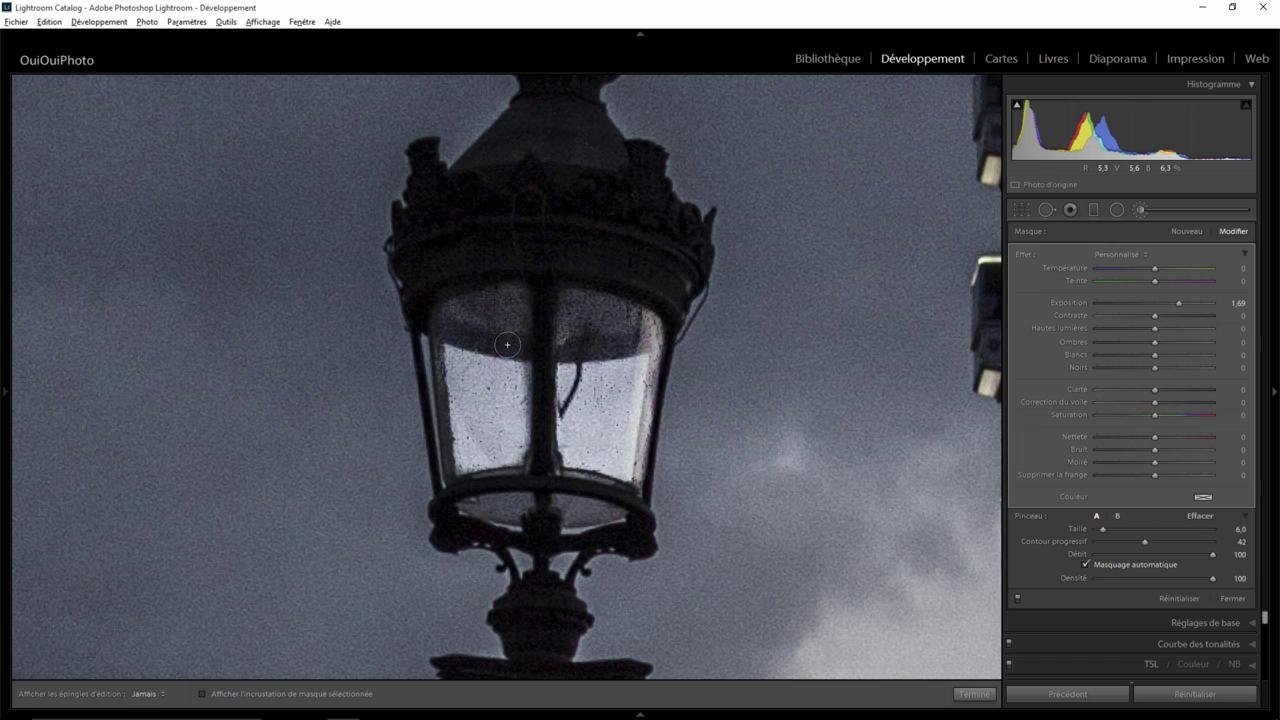
pyautogui.press('h')
pyautogui.press('h')
pyautogui.moveTo(568, 511)
pyautogui.mouseDown()
pyautogui.moveTo(612, 513)
pyautogui.moveTo(559, 499)
pyautogui.moveTo(604, 511)
pyautogui.moveTo(470, 506)
pyautogui.moveTo(518, 508)
pyautogui.mouseUp()
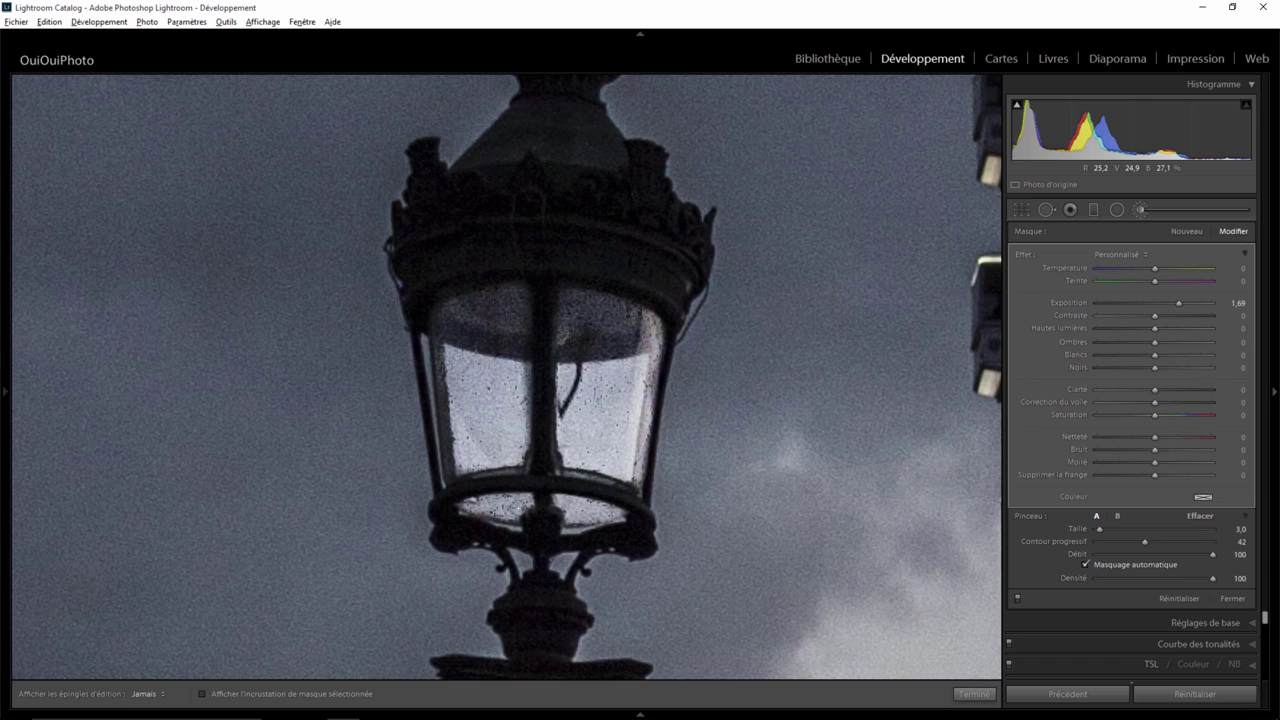
pyautogui.press('h')
# Raise the lamp brush mask's Exposition to 2,89, toggling edit pins to compare
pyautogui.moveTo(1178, 303); pyautogui.dragTo(1190, 307)
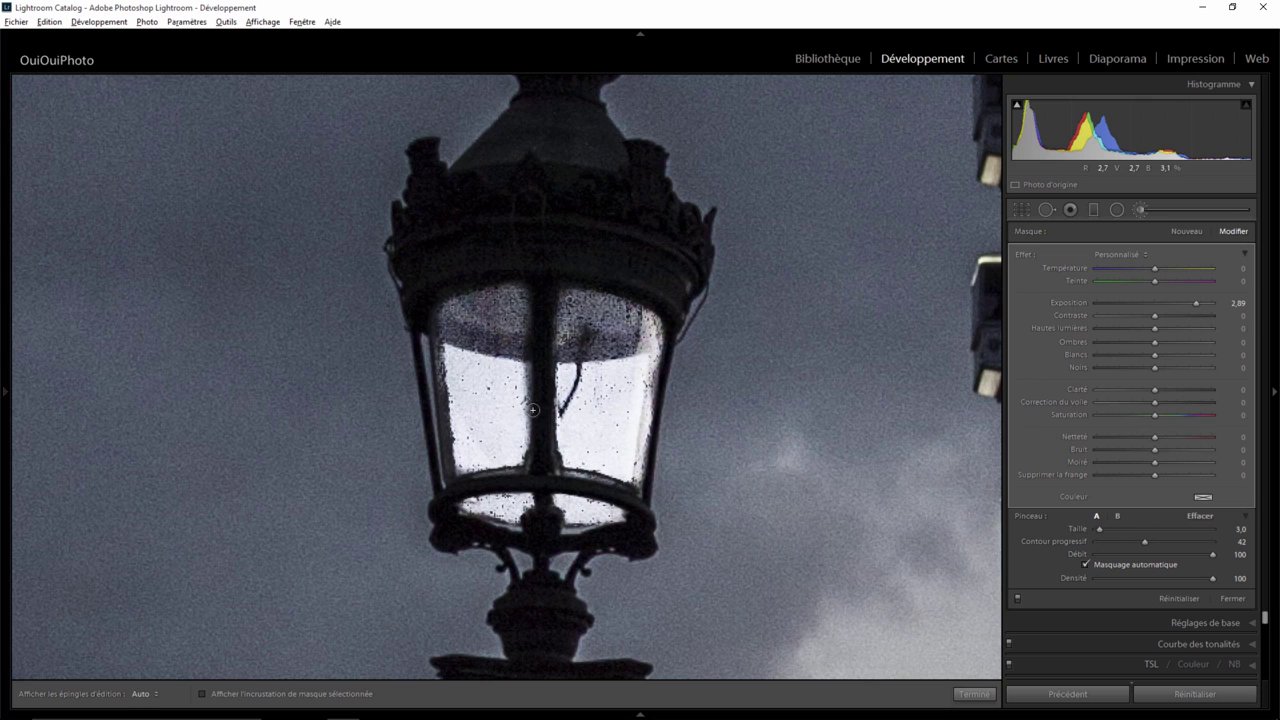
pyautogui.press('h')
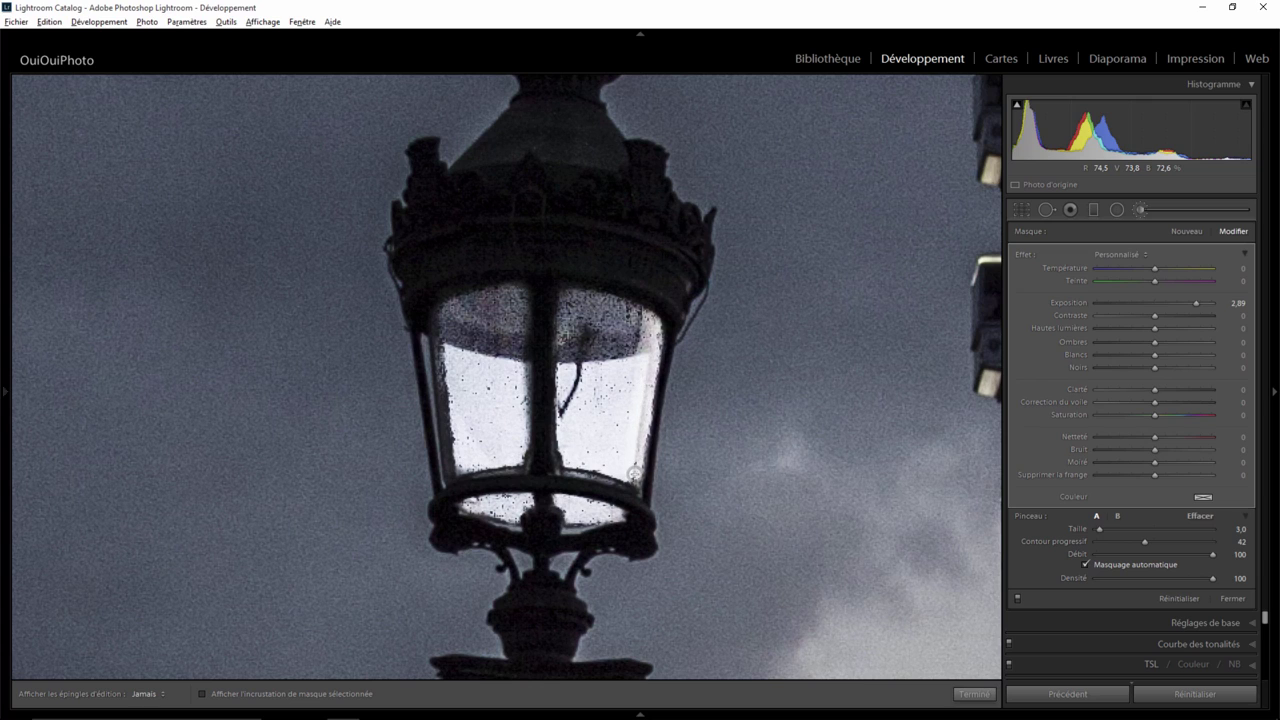
pyautogui.press('h')
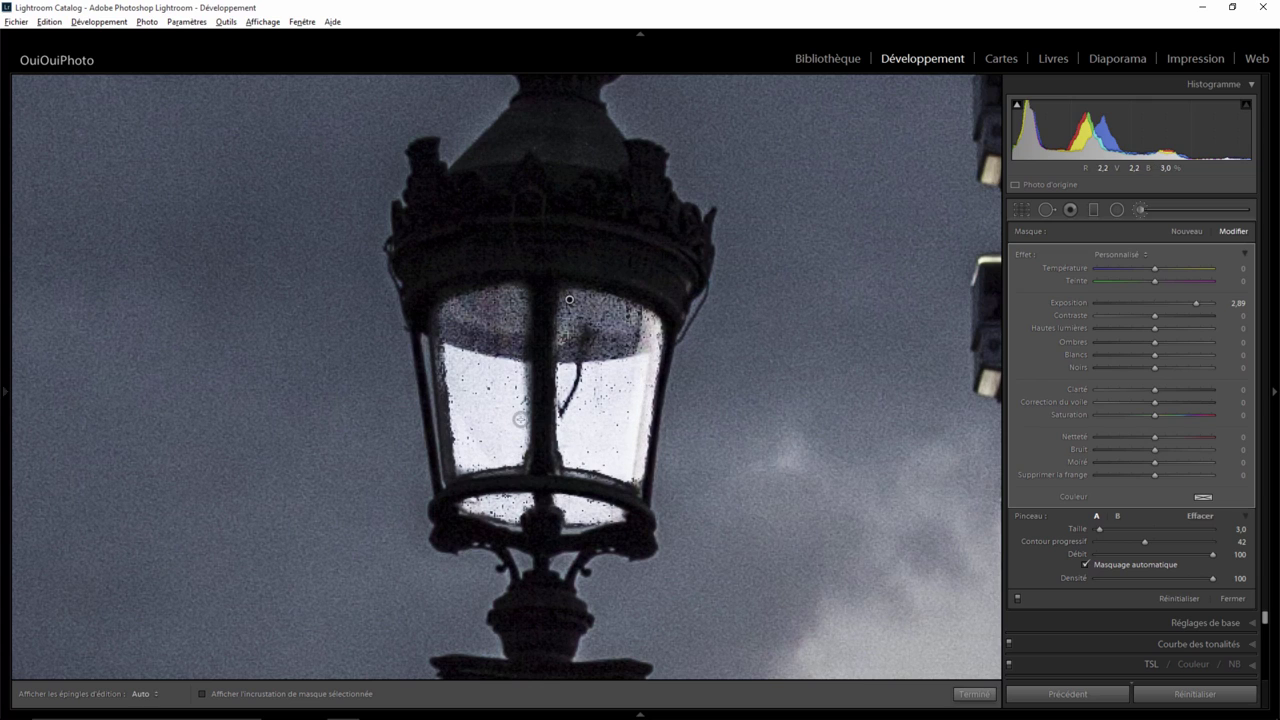
pyautogui.press('h')
pyautogui.press('h')
# Reopen the Adjustment Brush and select the existing lamp brush mask
pyautogui.click(1189, 231)
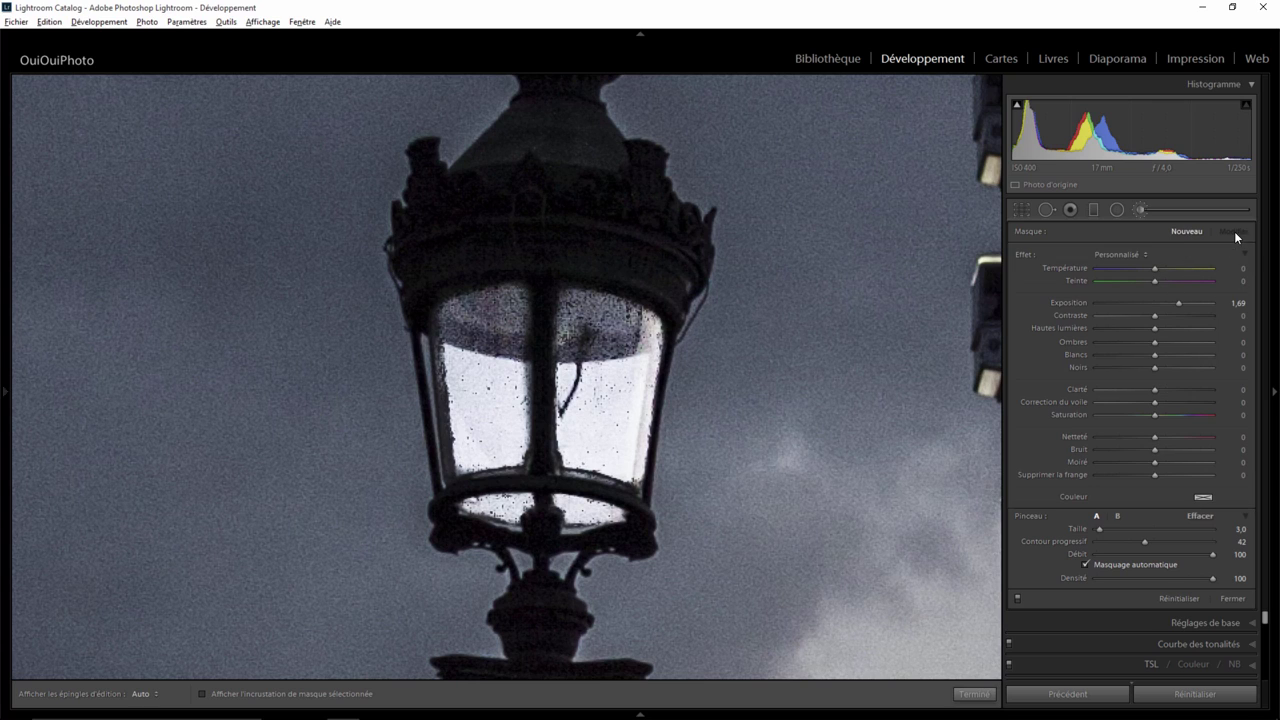
pyautogui.click(1140, 209)
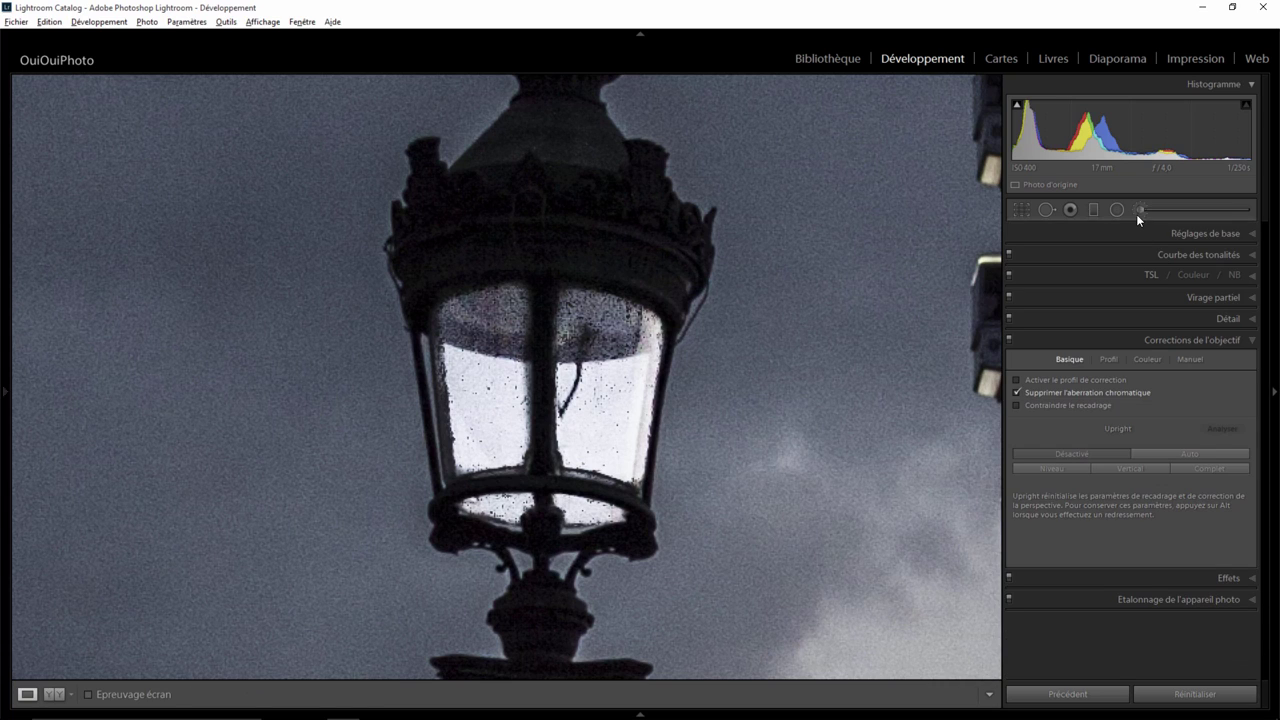
pyautogui.click(1140, 210)
pyautogui.click(569, 300)
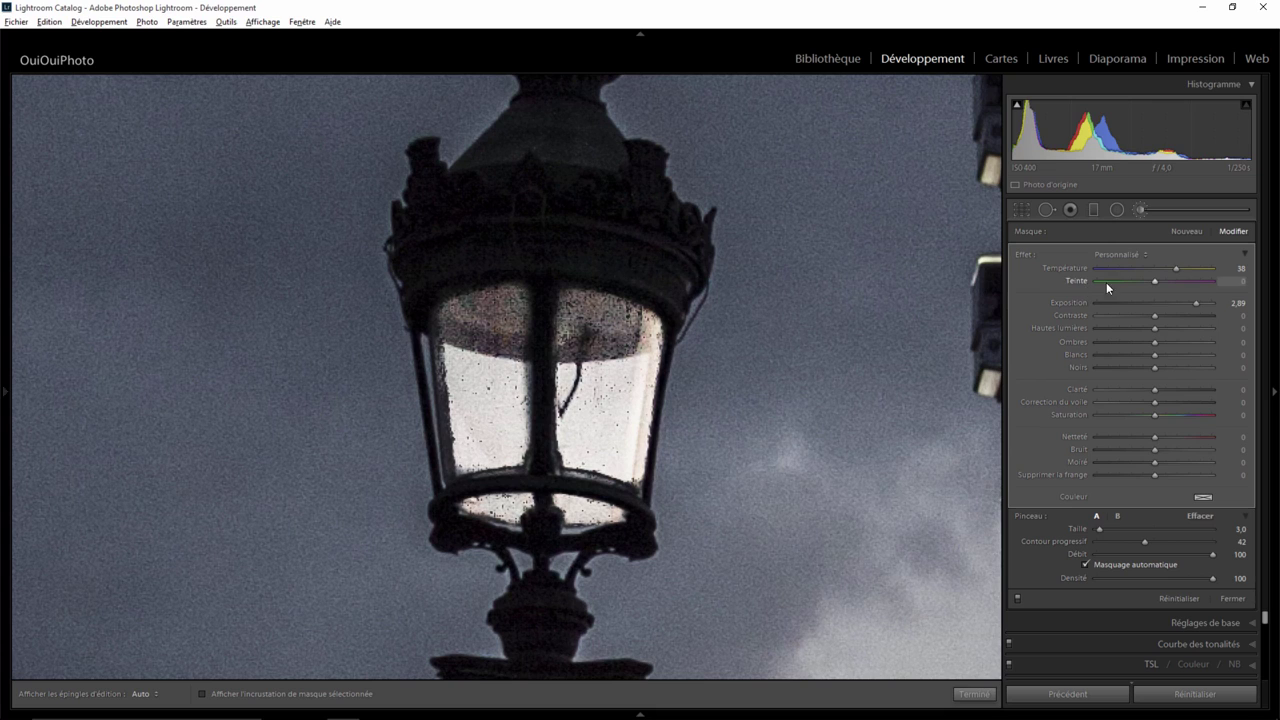
# Add a new Exposition 2,43 brush mask down the lamp glass, then raise it to 4,00
pyautogui.click(1189, 231)
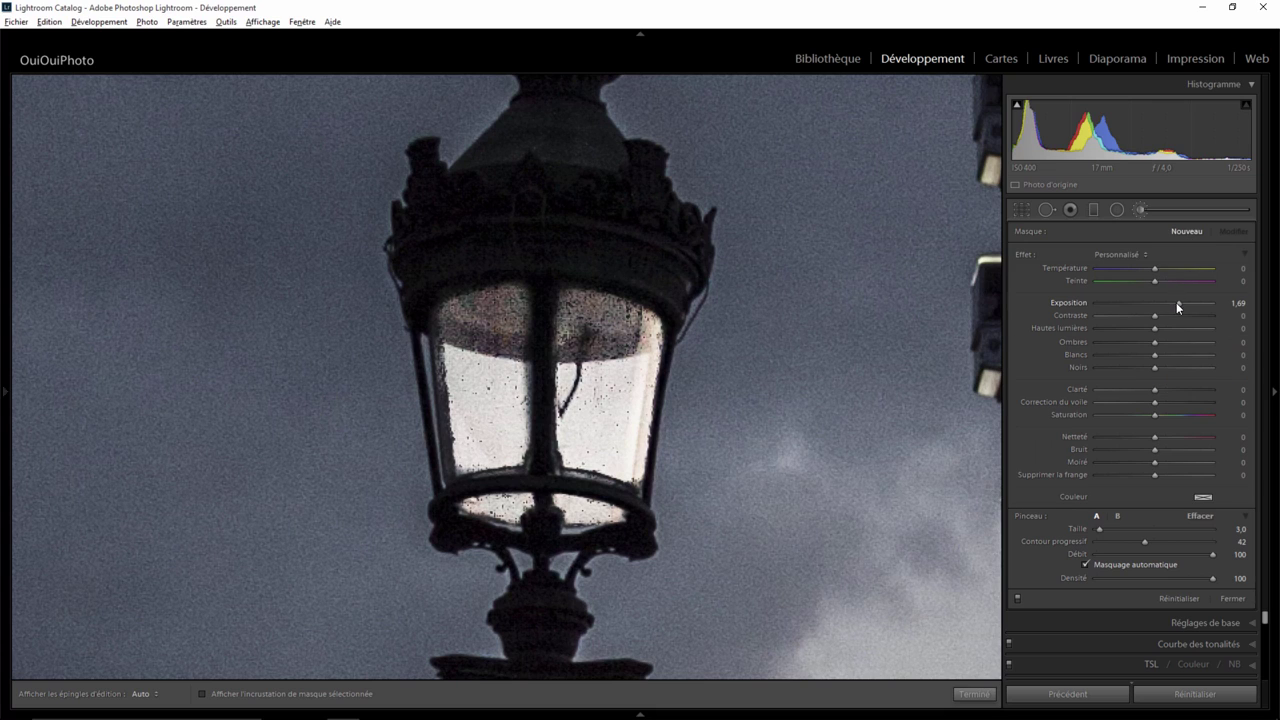
pyautogui.moveTo(1186, 305); pyautogui.dragTo(1190, 303)
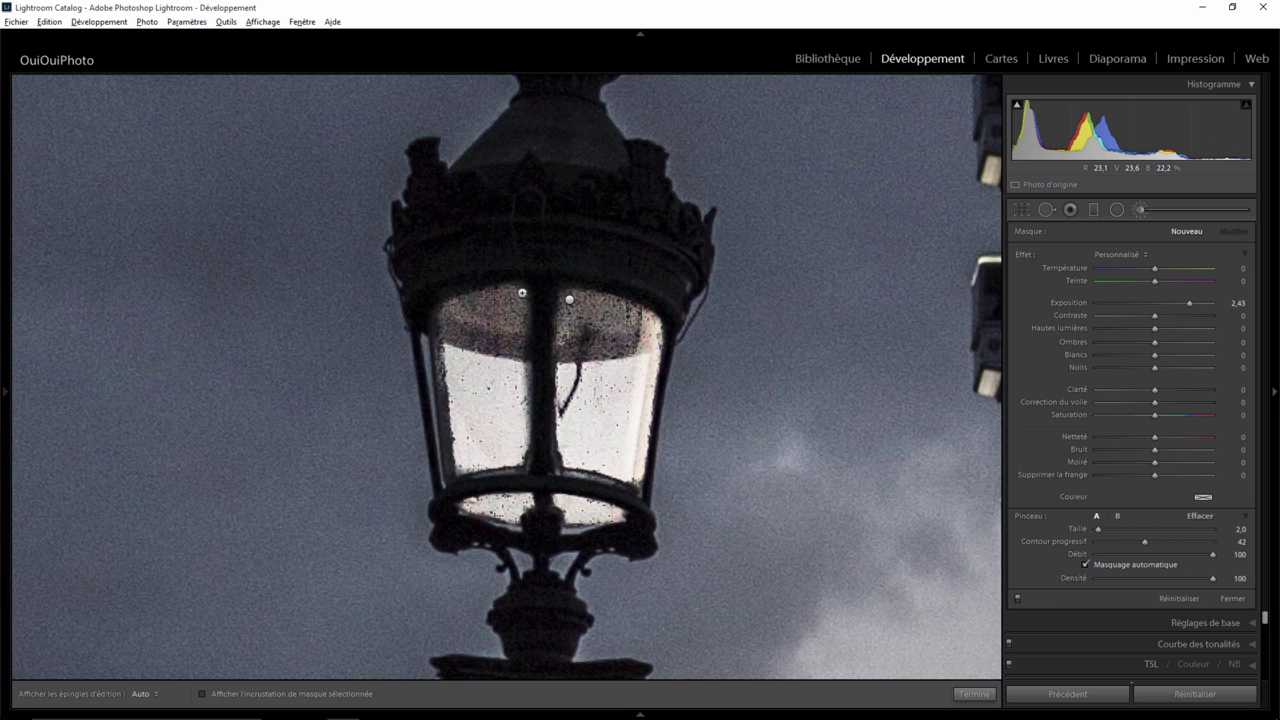
pyautogui.press('h')
pyautogui.moveTo(519, 297)
pyautogui.mouseDown()
pyautogui.moveTo(523, 357)
pyautogui.moveTo(526, 296)
pyautogui.moveTo(562, 322)
pyautogui.moveTo(562, 362)
pyautogui.moveTo(567, 298)
pyautogui.moveTo(563, 358)
pyautogui.mouseUp()
pyautogui.press('h')
pyautogui.press('h')
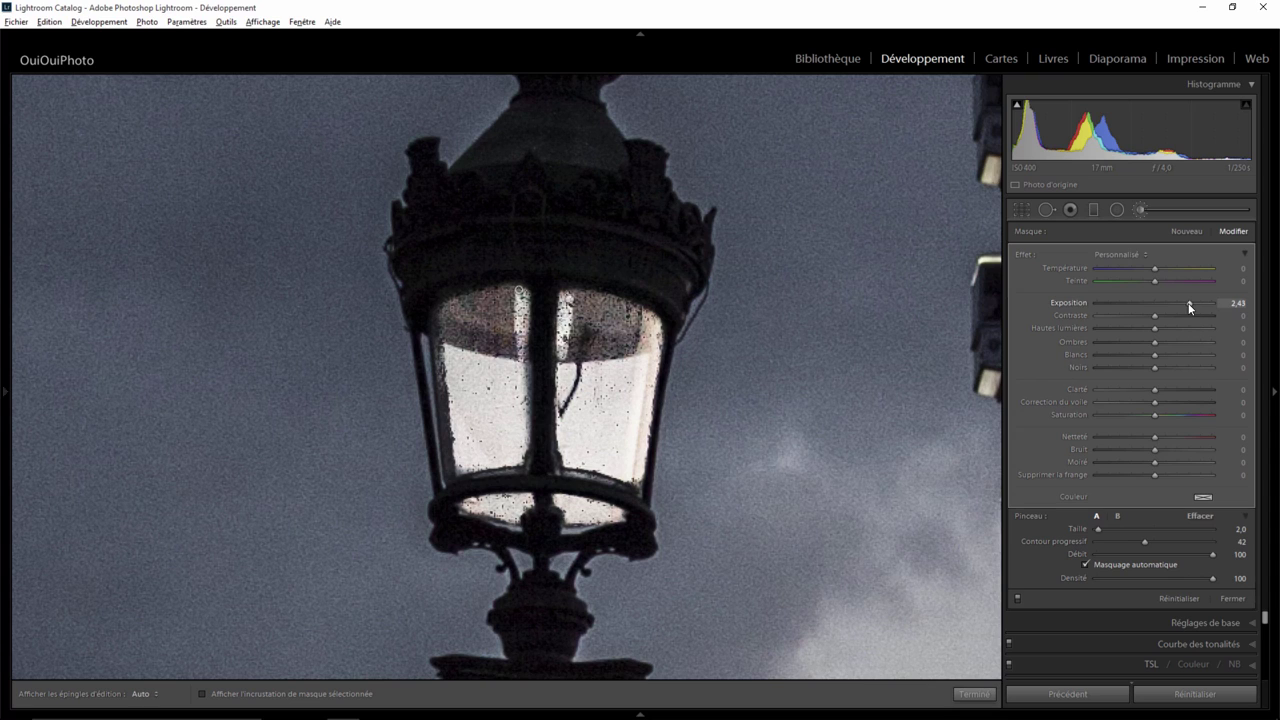
pyautogui.moveTo(1190, 302); pyautogui.dragTo(1220, 303)
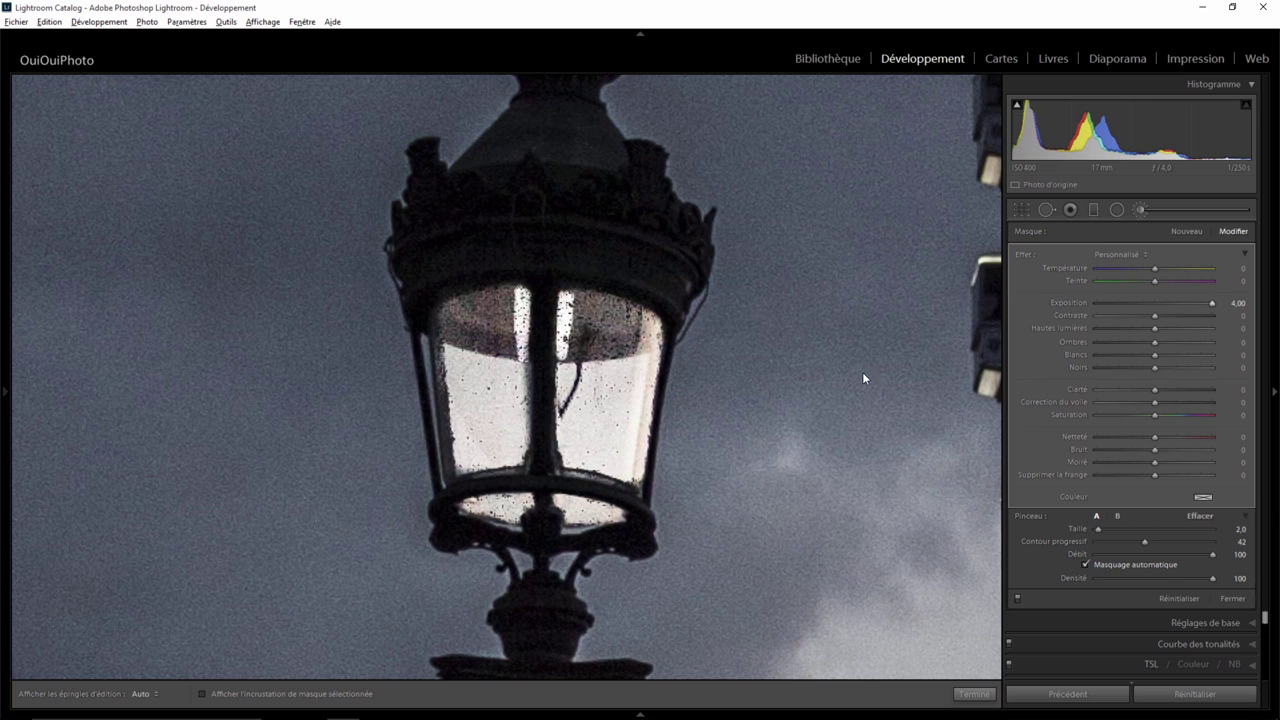
pyautogui.click(975, 694)
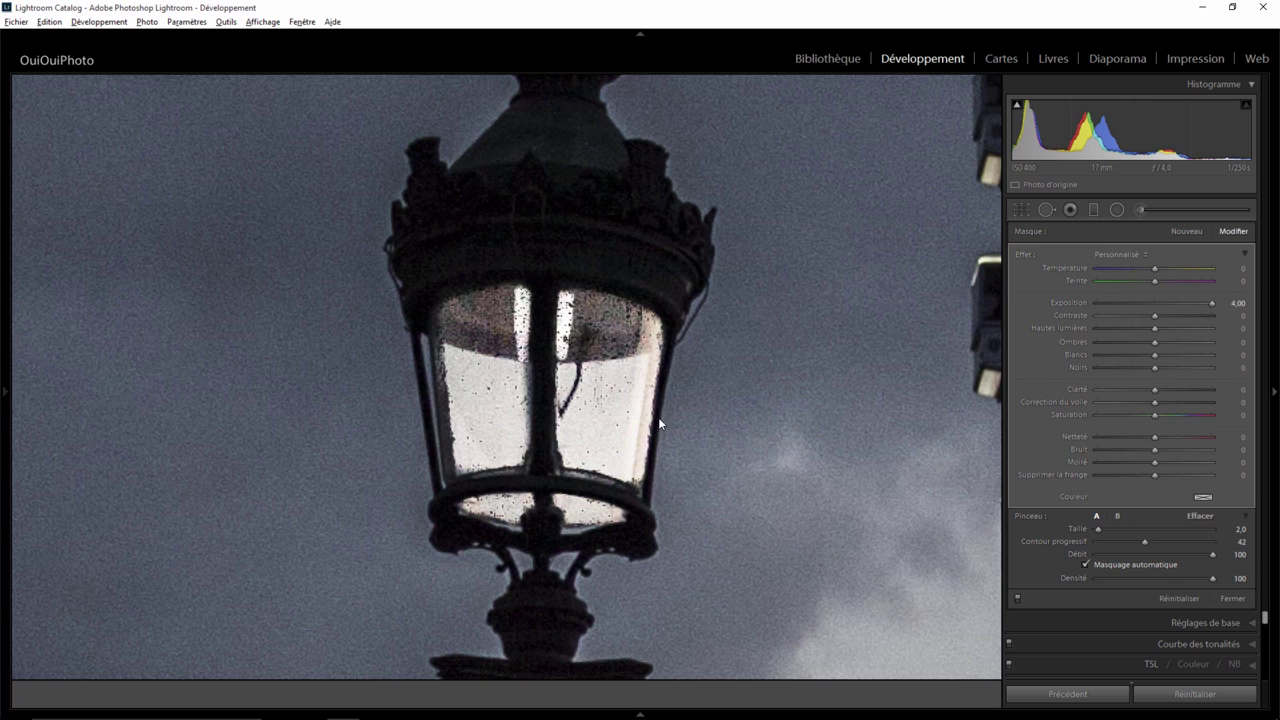
# Reselect the lamp-glass mask, undo the stray stroke leaving Exposition 3,49, and close brush editing
pyautogui.click(572, 337)
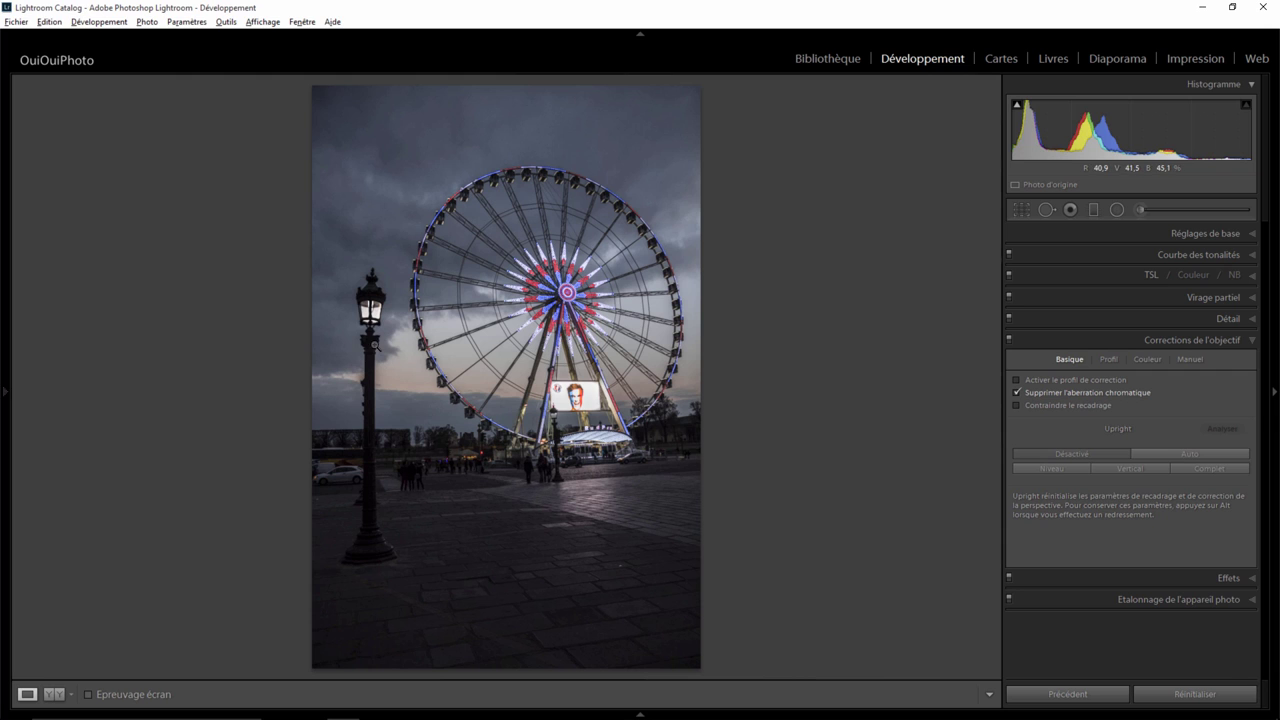
pyautogui.click(366, 308)
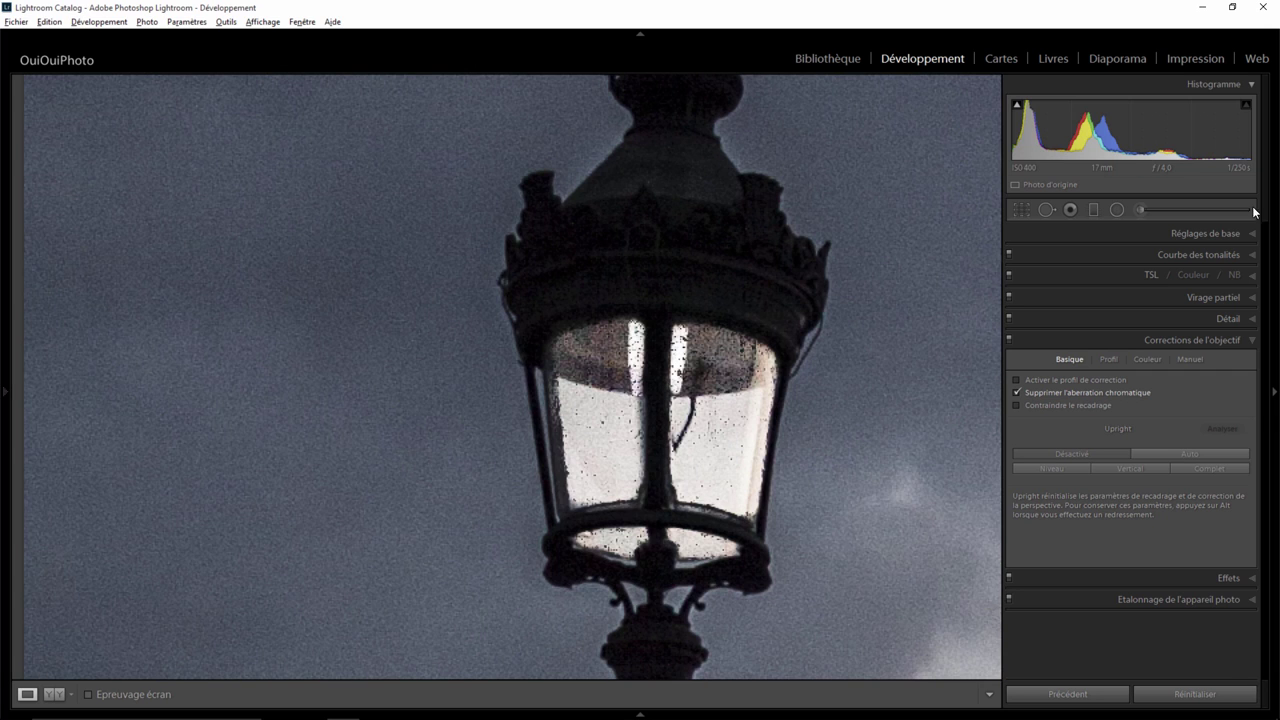
pyautogui.click(1142, 207)
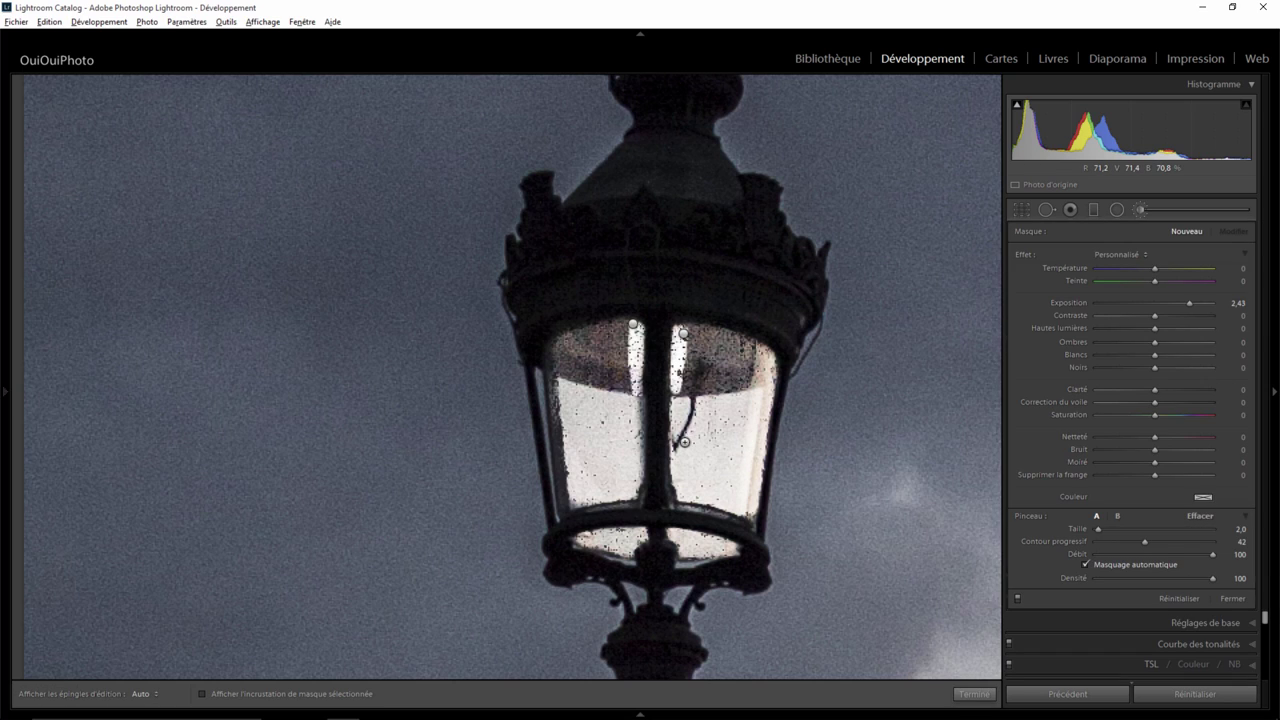
pyautogui.click(683, 340)
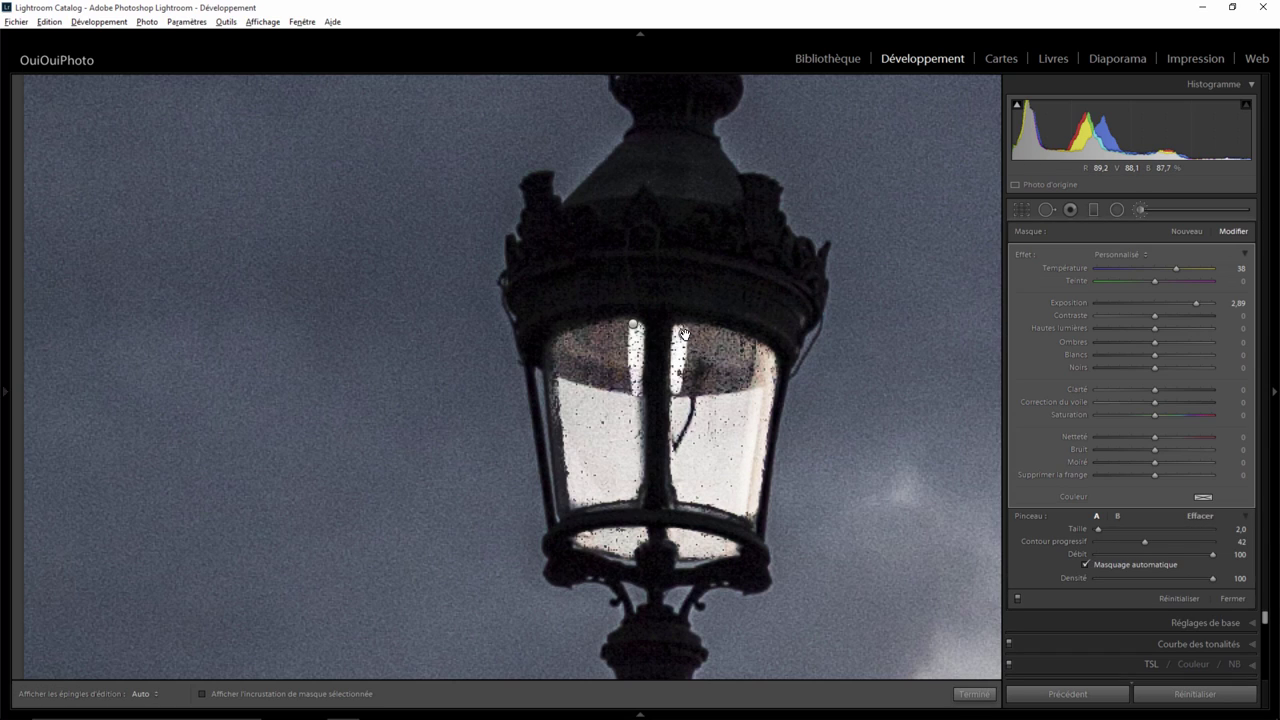
pyautogui.moveTo(1190, 302); pyautogui.dragTo(1205, 303)
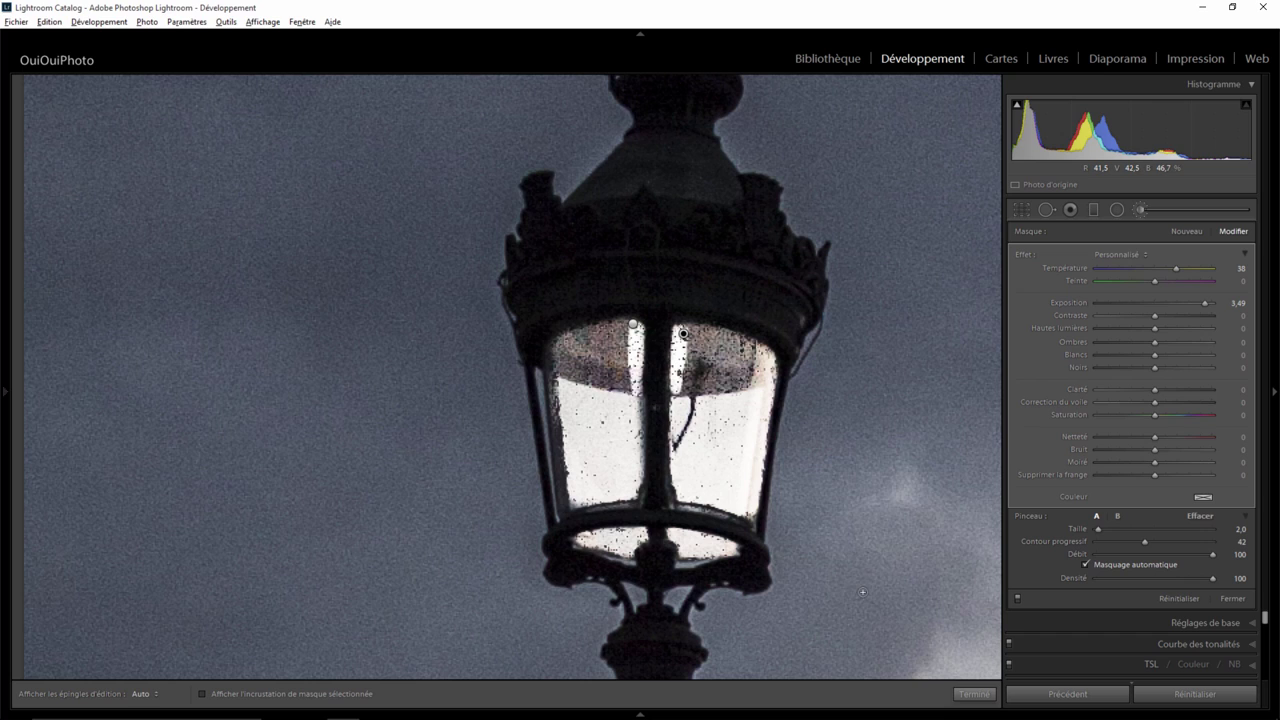
pyautogui.hotkey('ctrl', 'z')
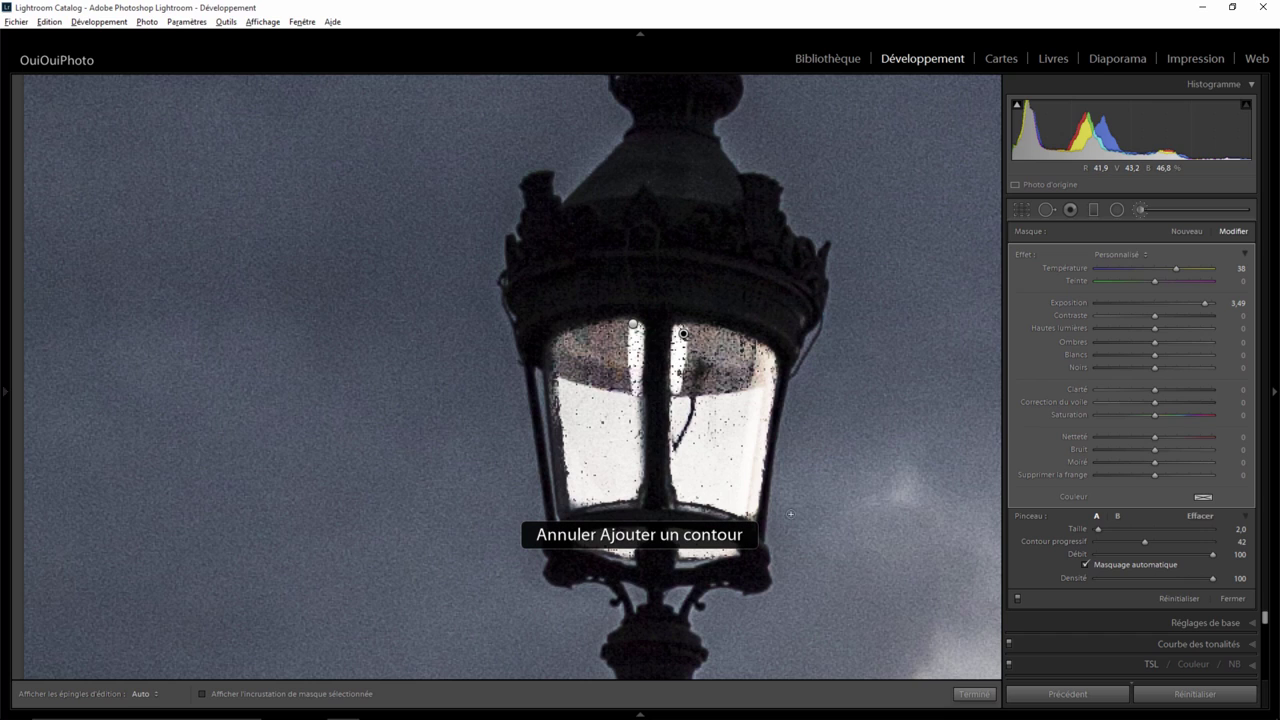
pyautogui.click(973, 693)
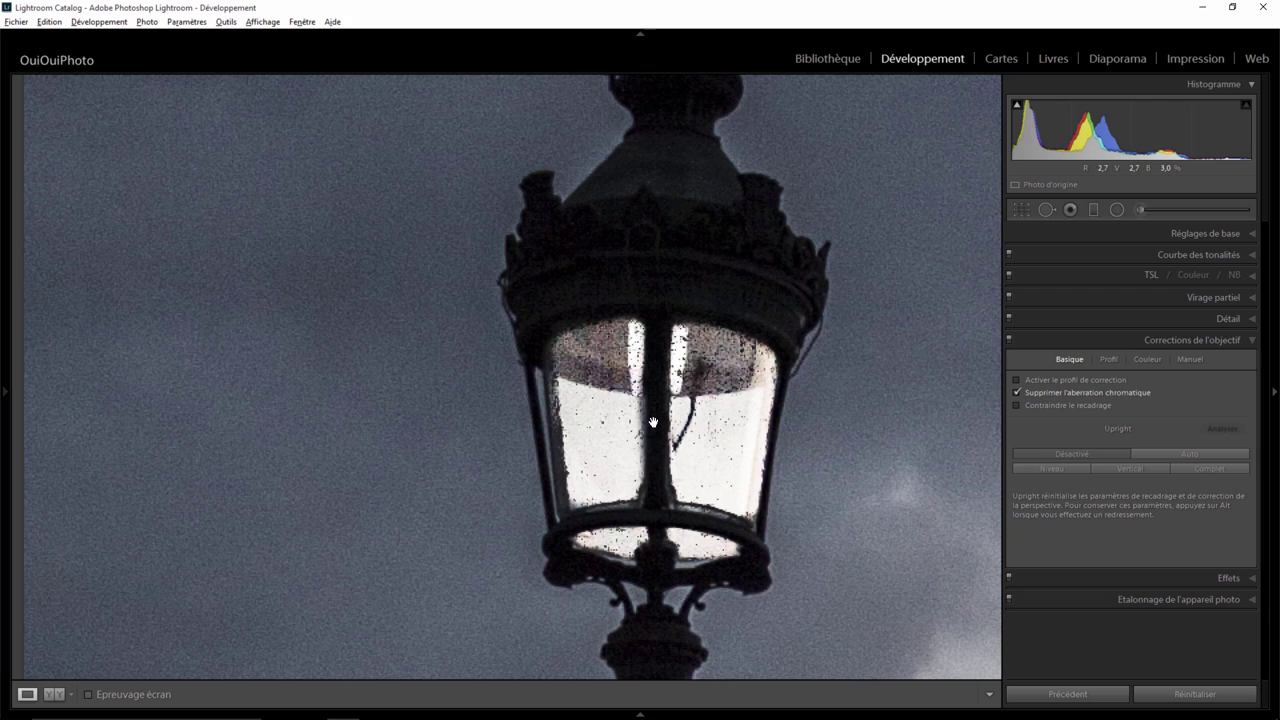
pyautogui.click(653, 422)
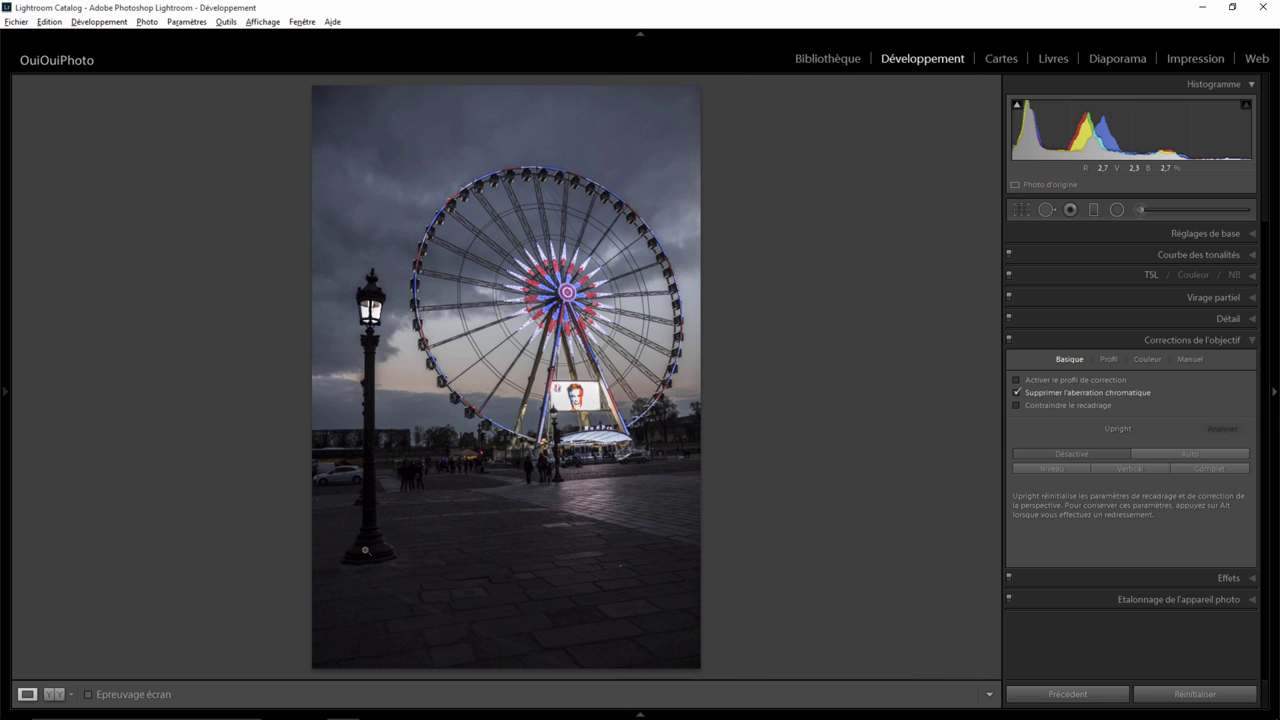
pyautogui.click(369, 308)
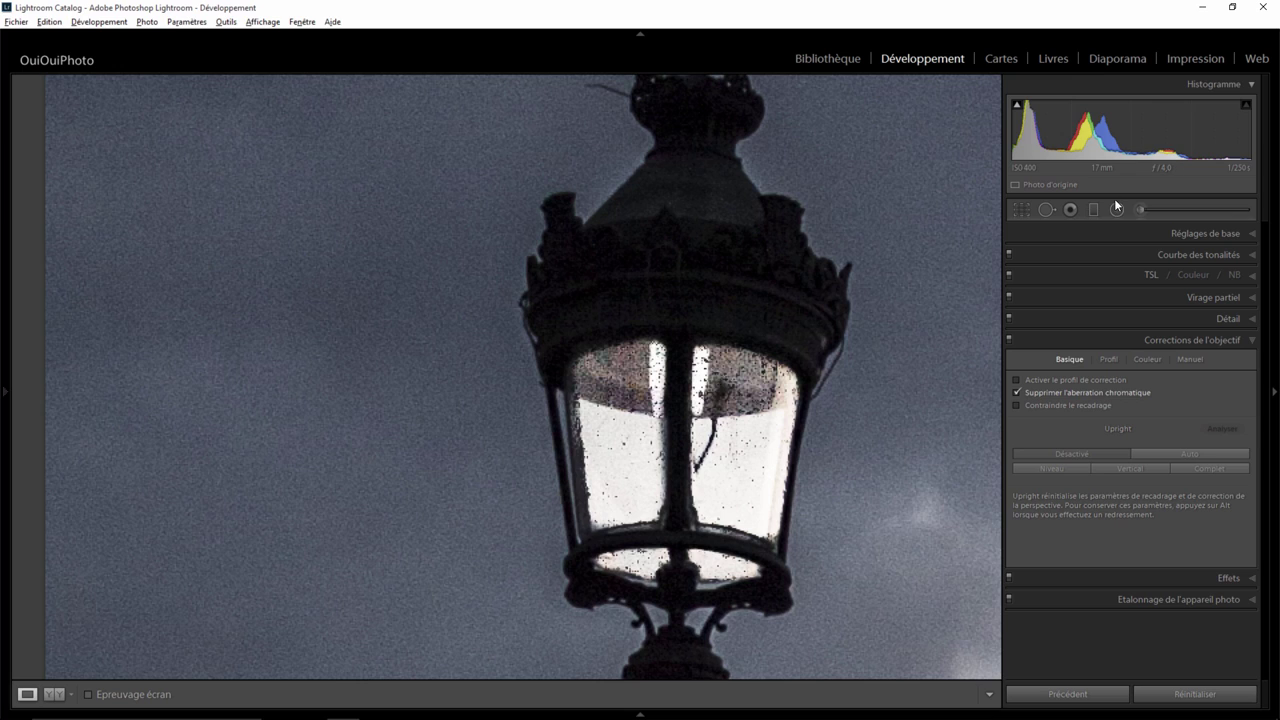
# Lower the lamp brush mask's Exposition to 1,78, toggling edit pins to judge the lantern
pyautogui.click(1141, 209)
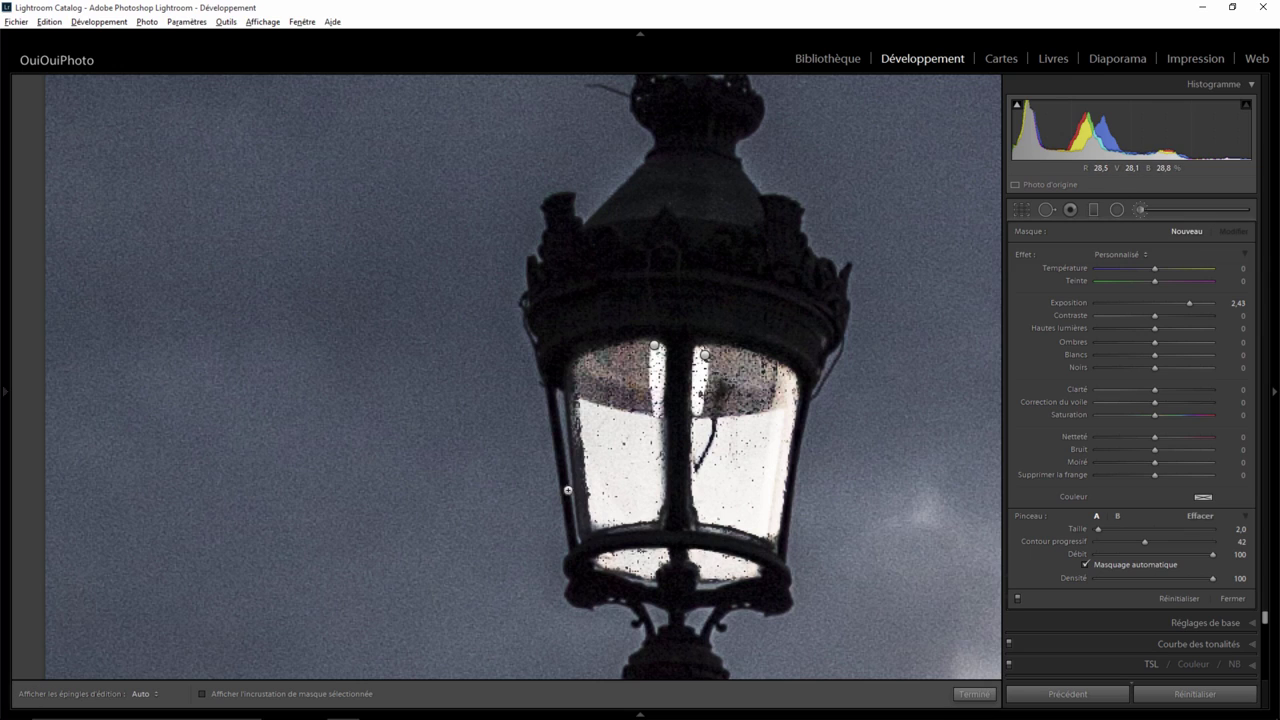
pyautogui.press('h')
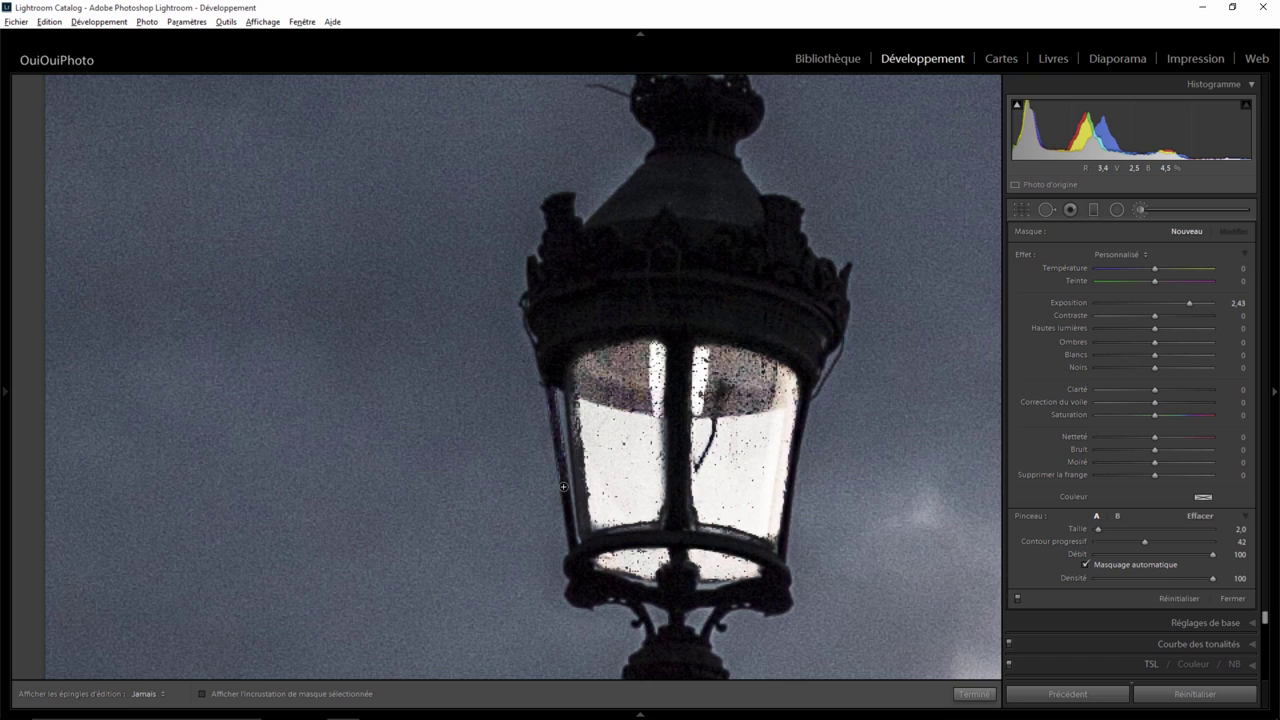
pyautogui.press('h')
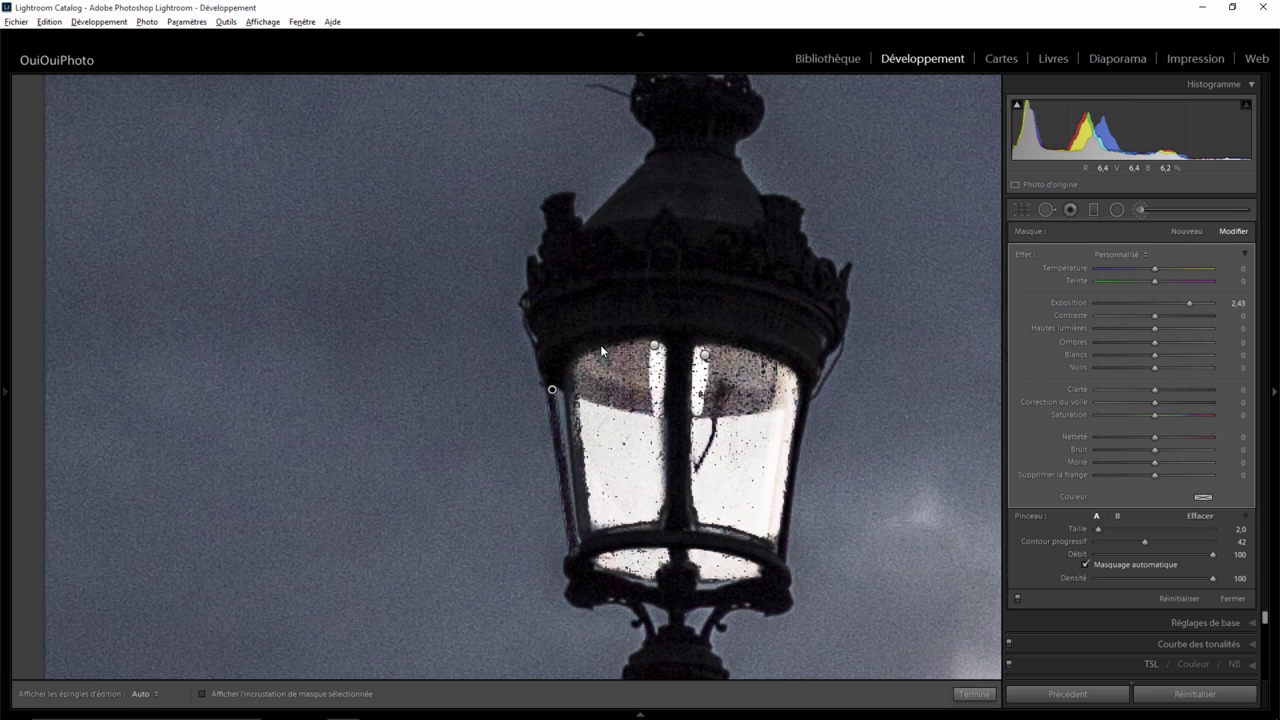
pyautogui.press('h')
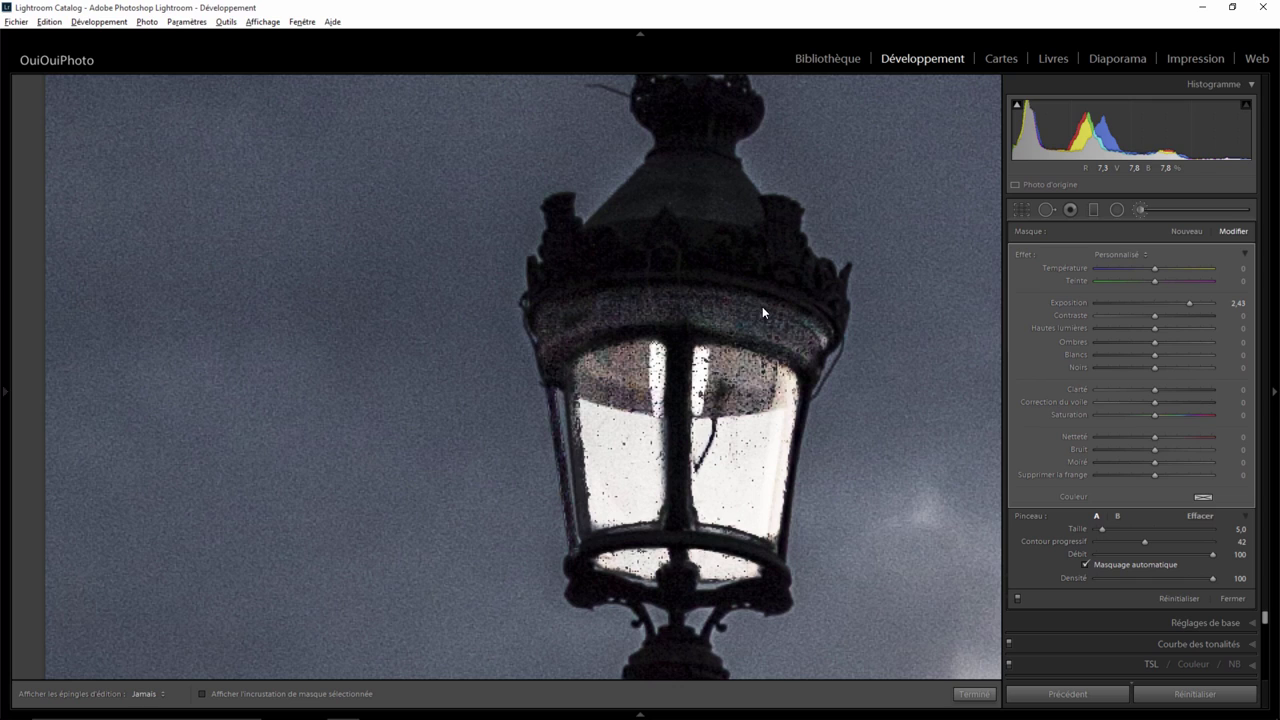
pyautogui.press('h')
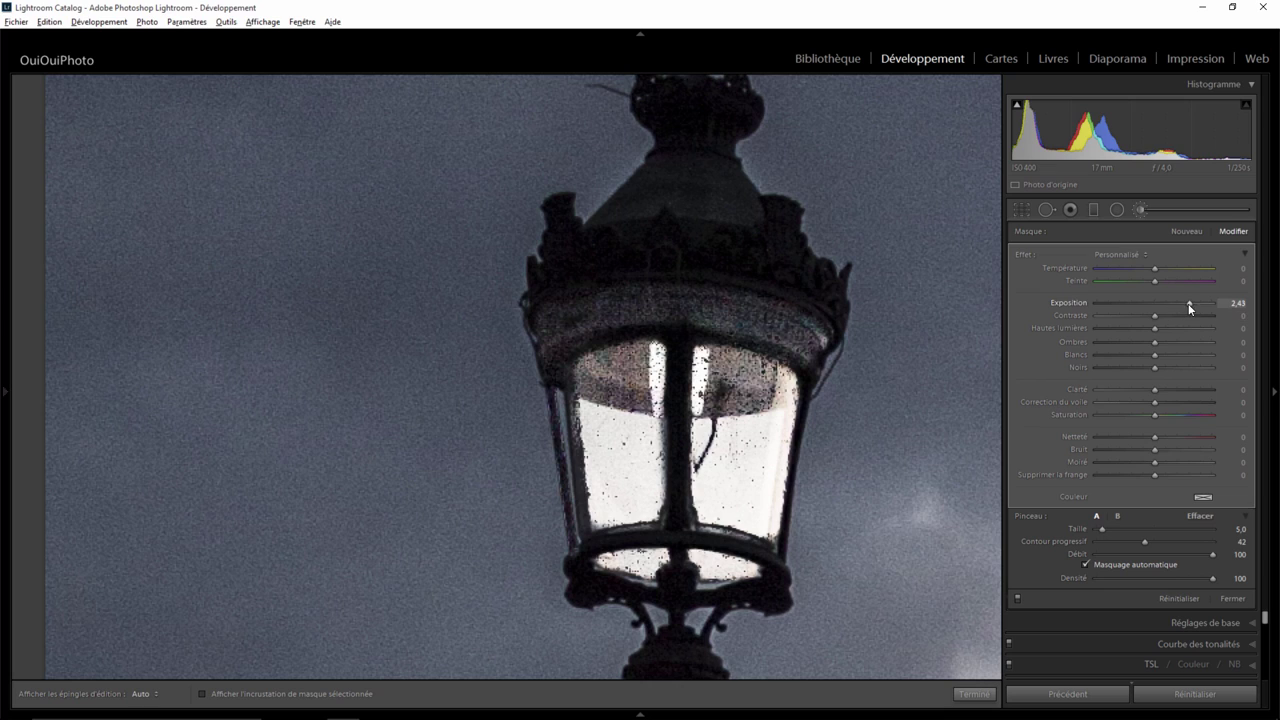
pyautogui.moveTo(1187, 302); pyautogui.dragTo(1181, 302)
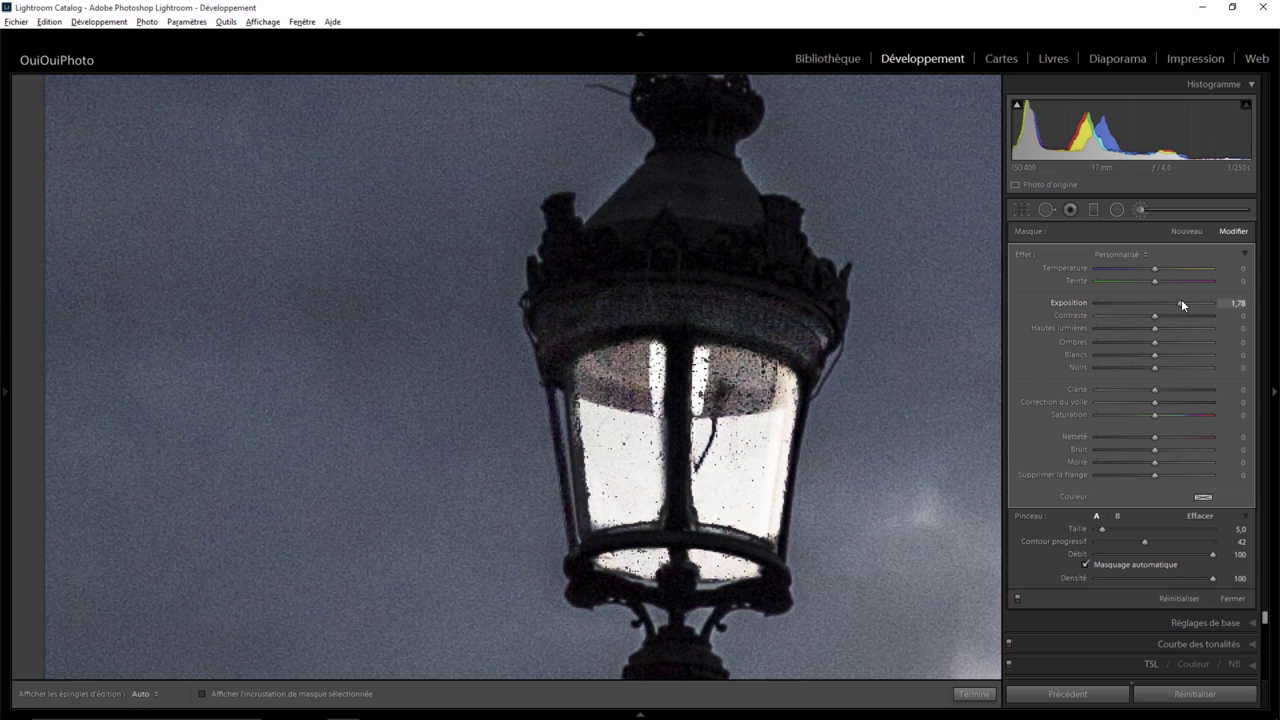
pyautogui.moveTo(680, 550)
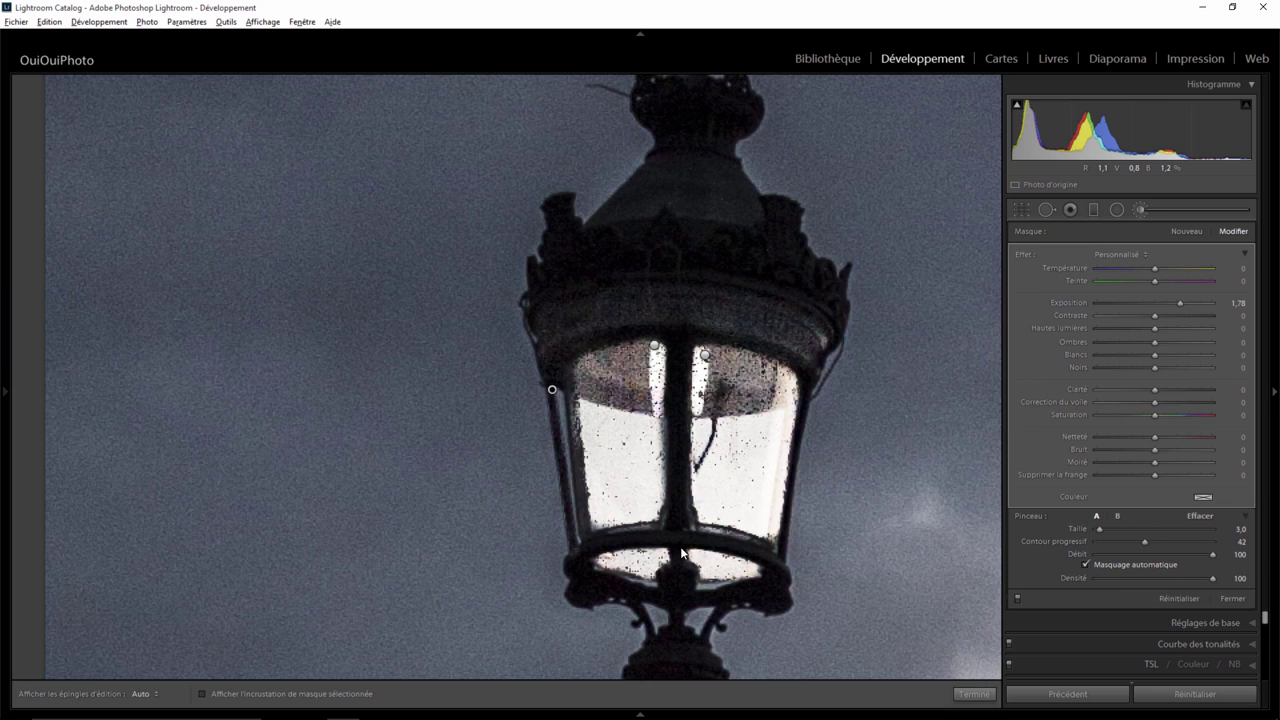
pyautogui.press('h')
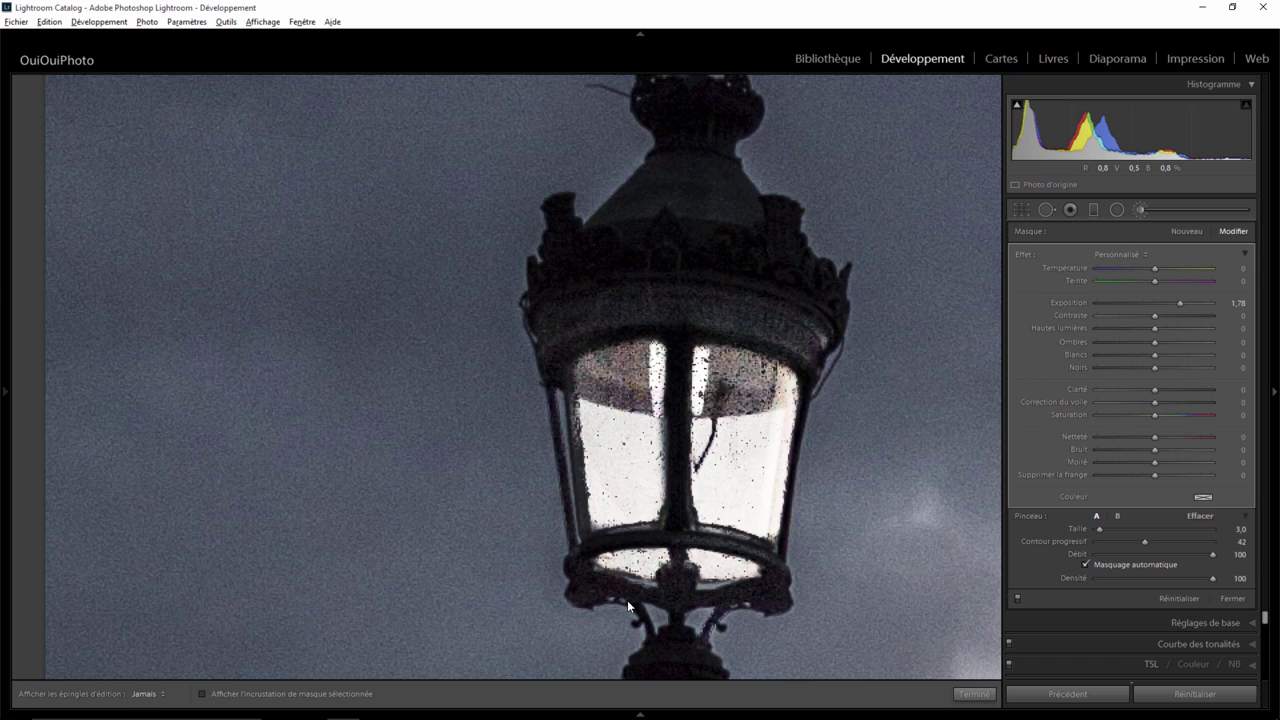
pyautogui.press('h')
# Pan down to the lamp's base and switch the brush to Effacer with Taille reduced to 4
pyautogui.moveTo(678, 528); pyautogui.dragTo(619, 369)
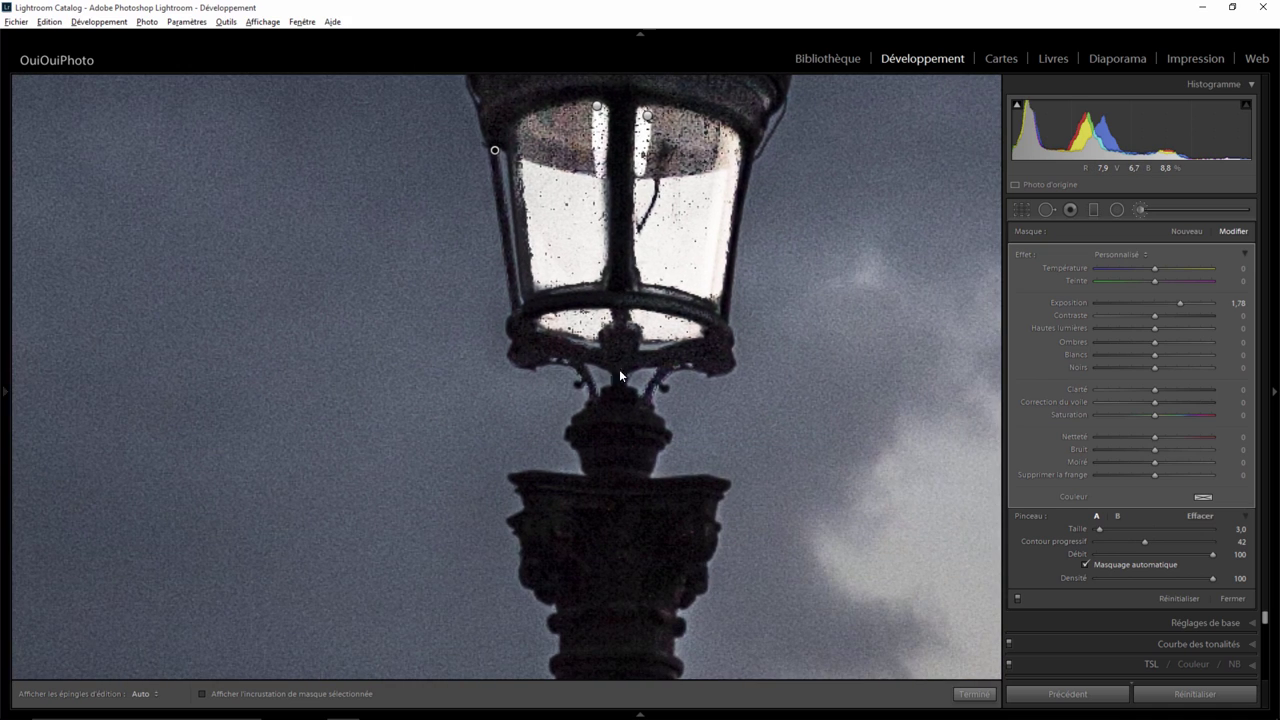
pyautogui.press('h')
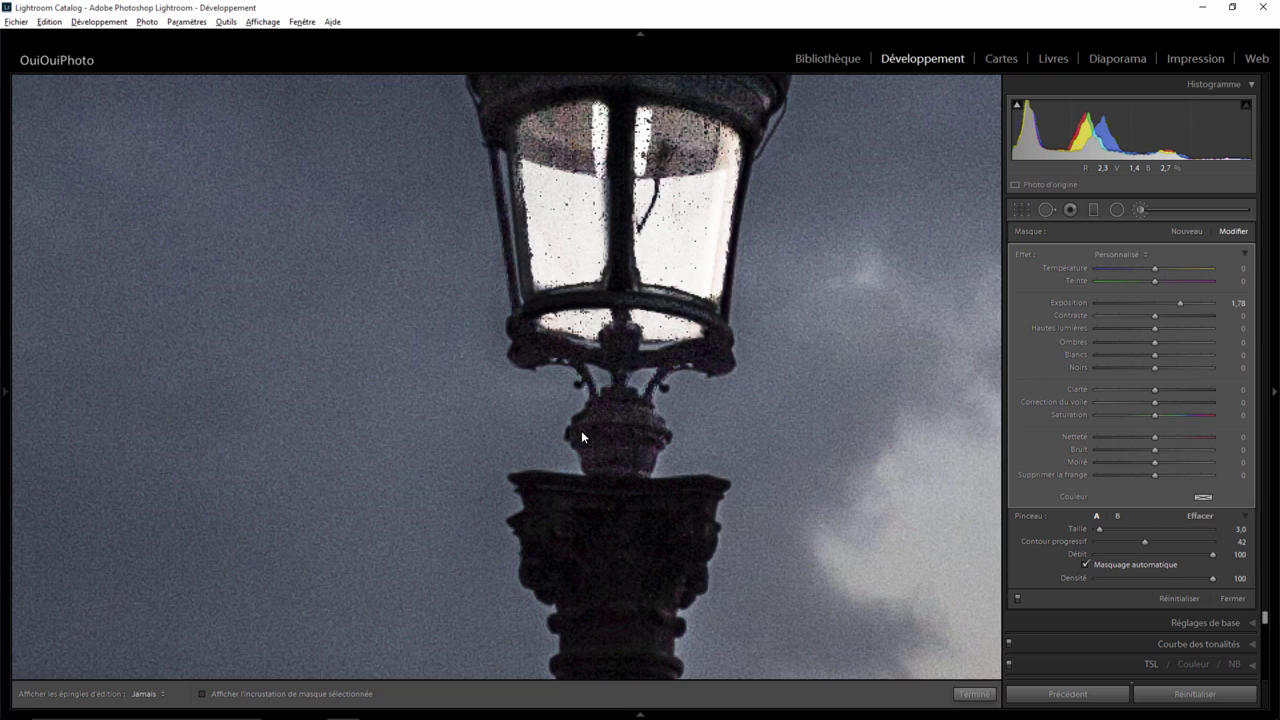
pyautogui.press('h')
pyautogui.press('alt')
pyautogui.scroll(-4, 550, 450)
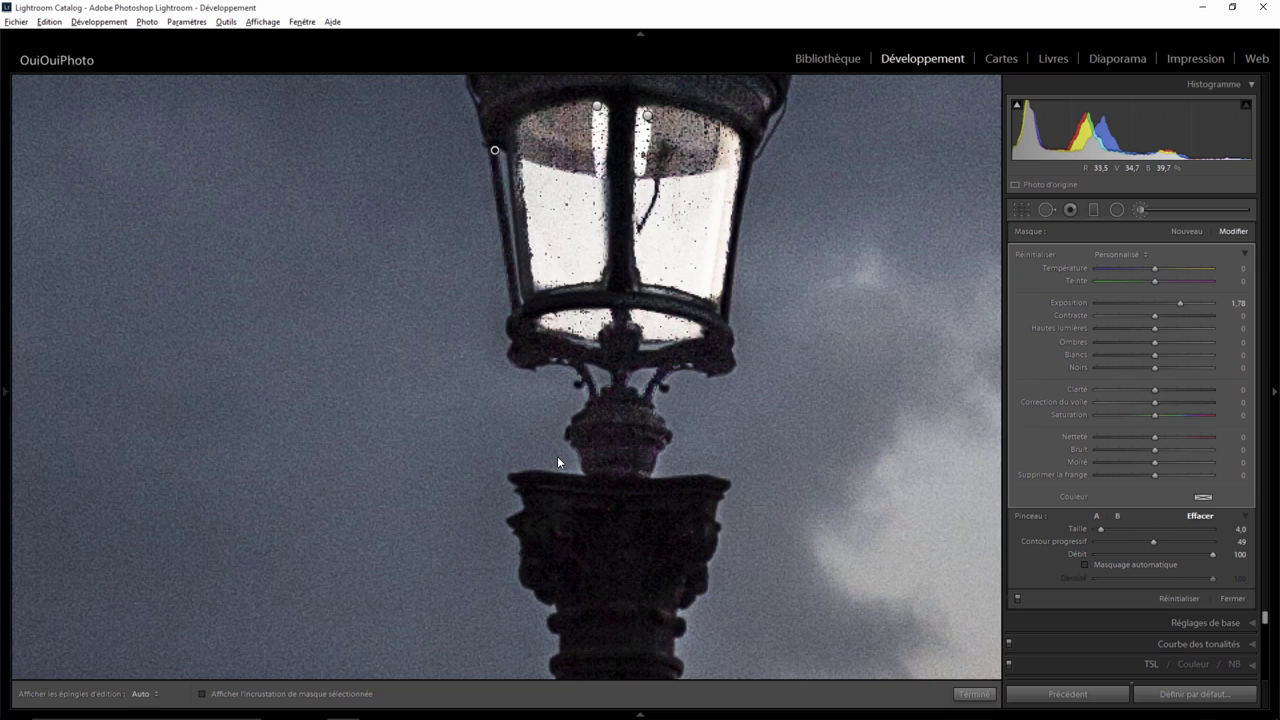
pyautogui.press('h')
pyautogui.press('h')
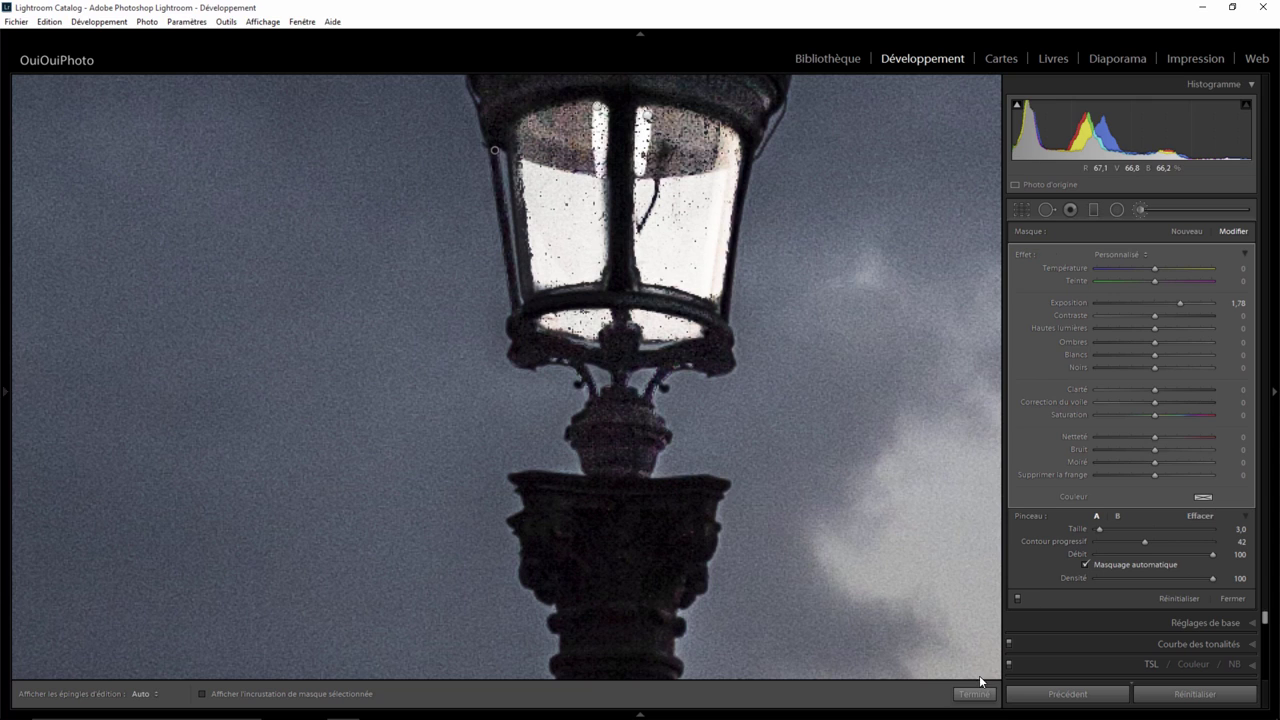
# Reselect the lamp's brush mask and raise its Exposition from 1,78 to 2,15
pyautogui.click(973, 693)
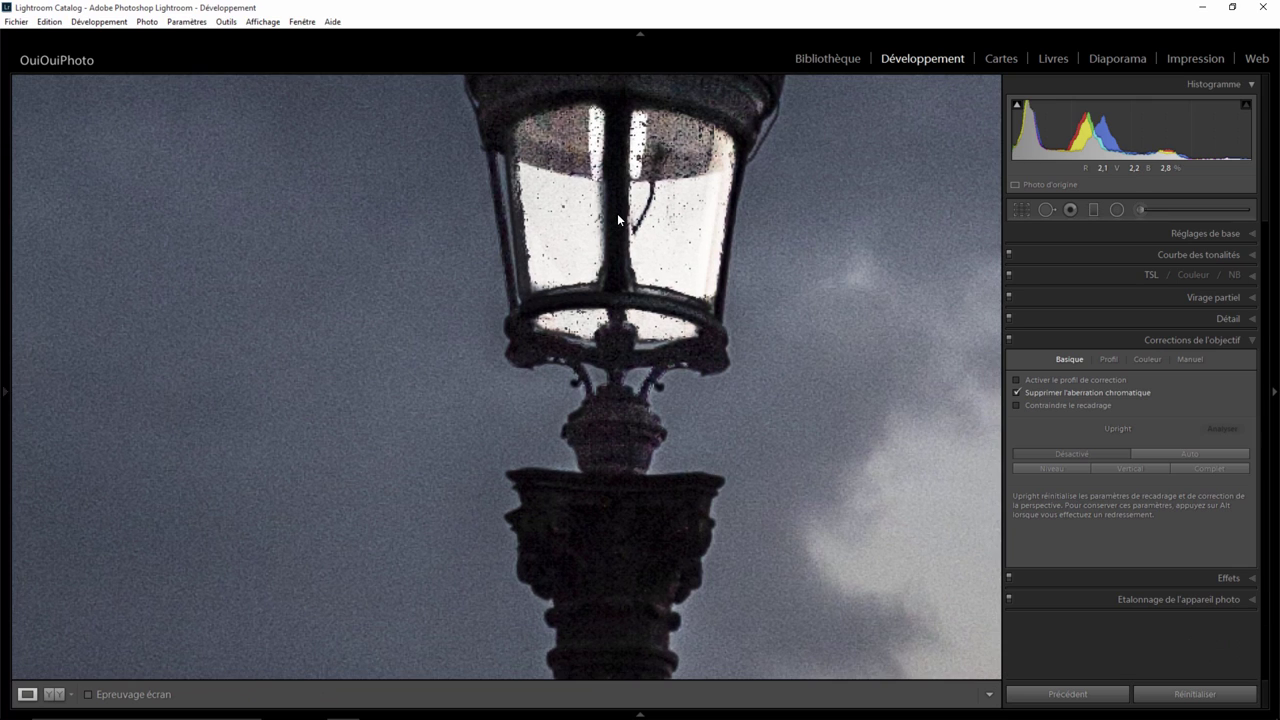
pyautogui.click(617, 219)
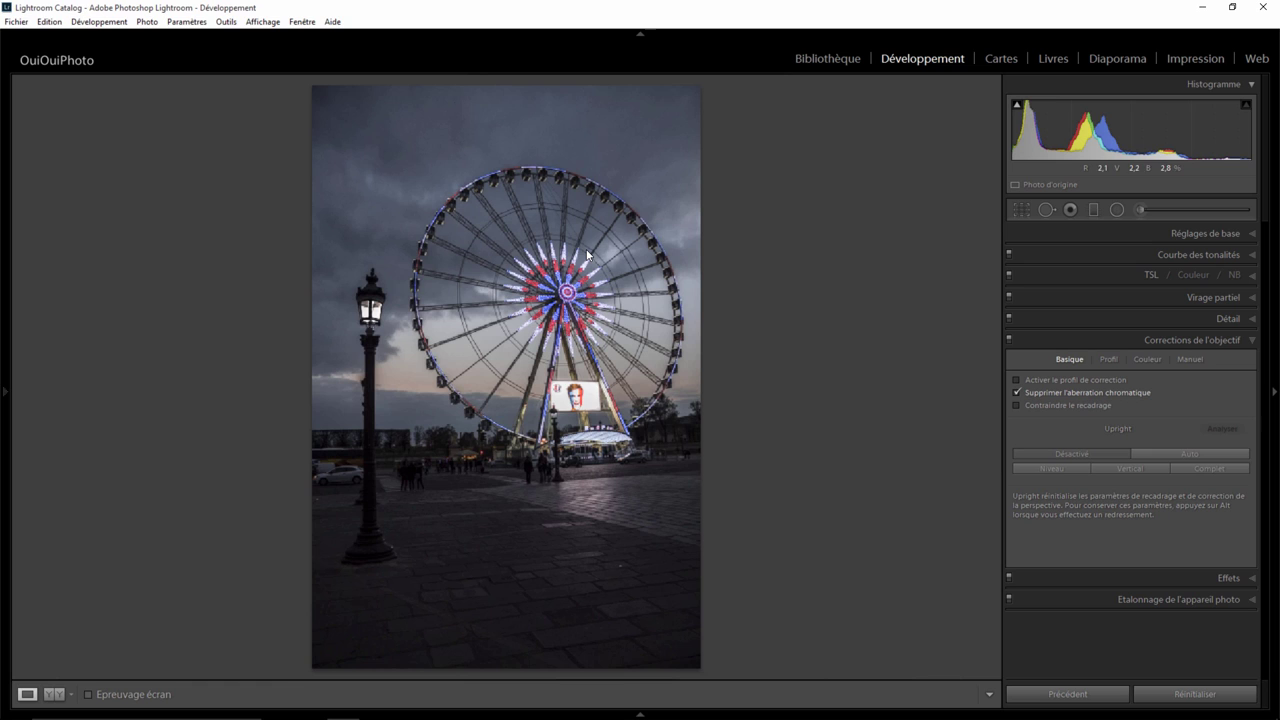
pyautogui.click(372, 315)
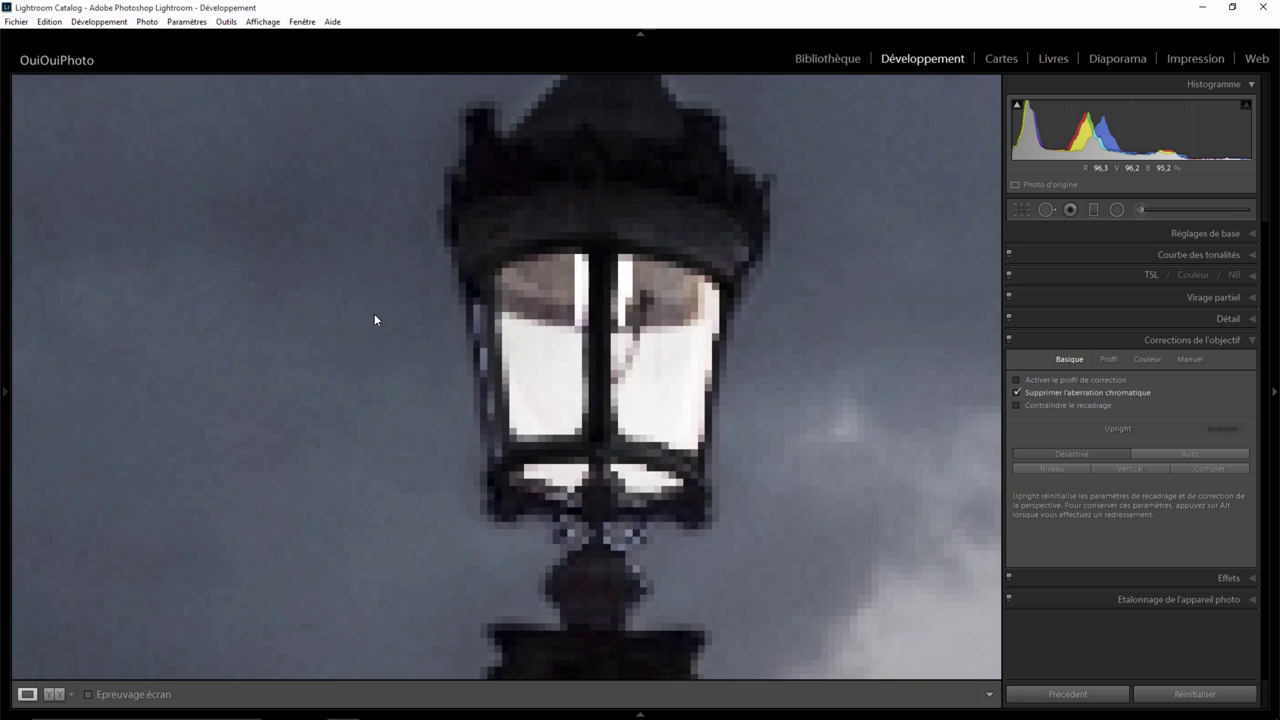
pyautogui.click(1141, 210)
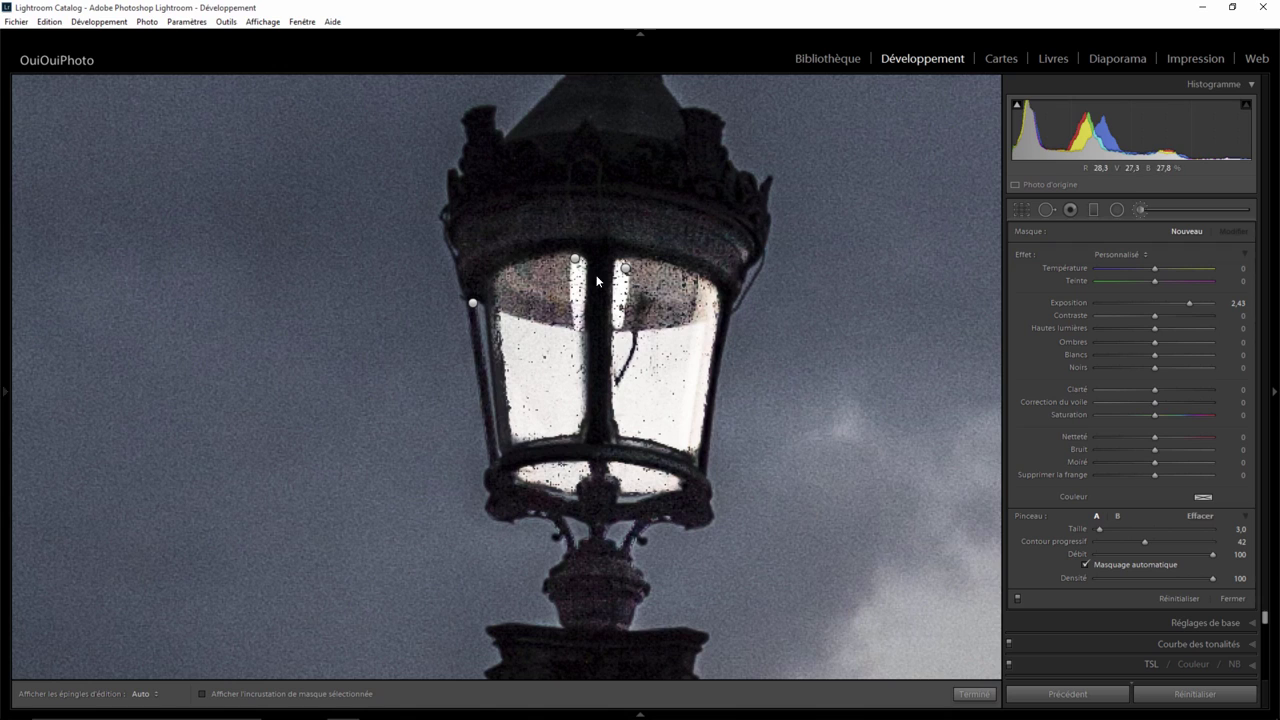
pyautogui.click(472, 302)
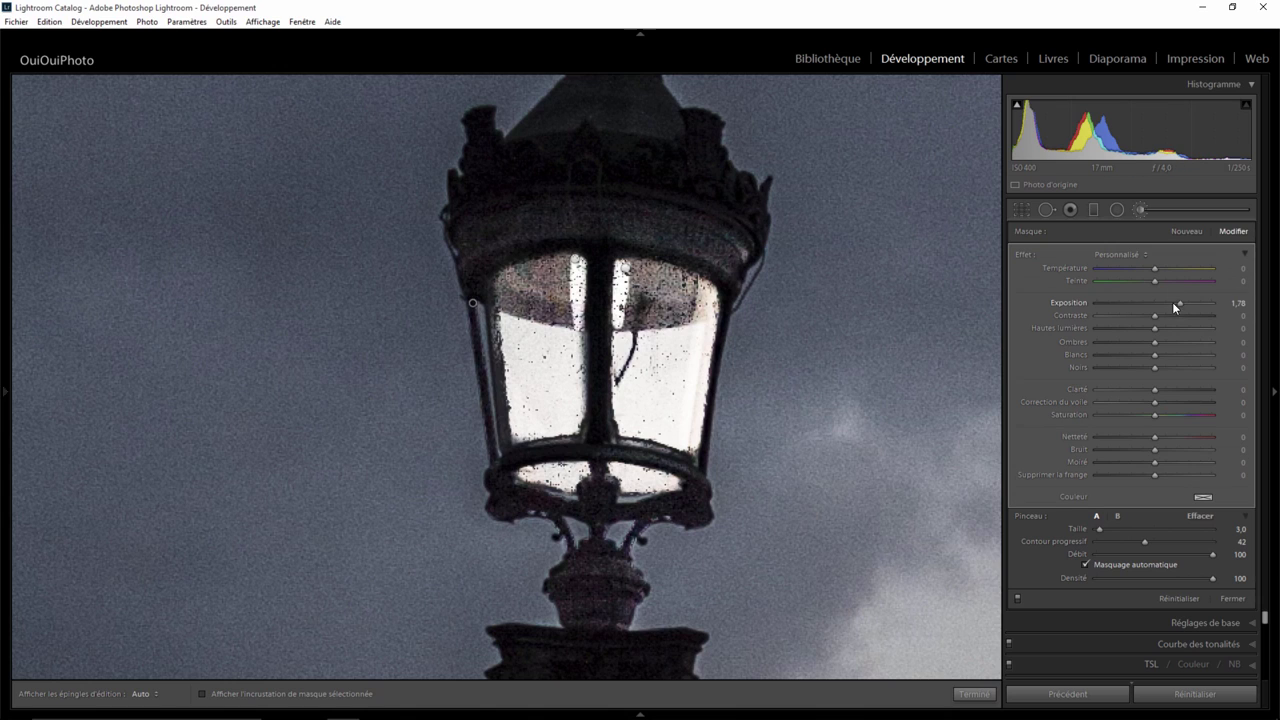
pyautogui.moveTo(1184, 303); pyautogui.dragTo(1186, 303)
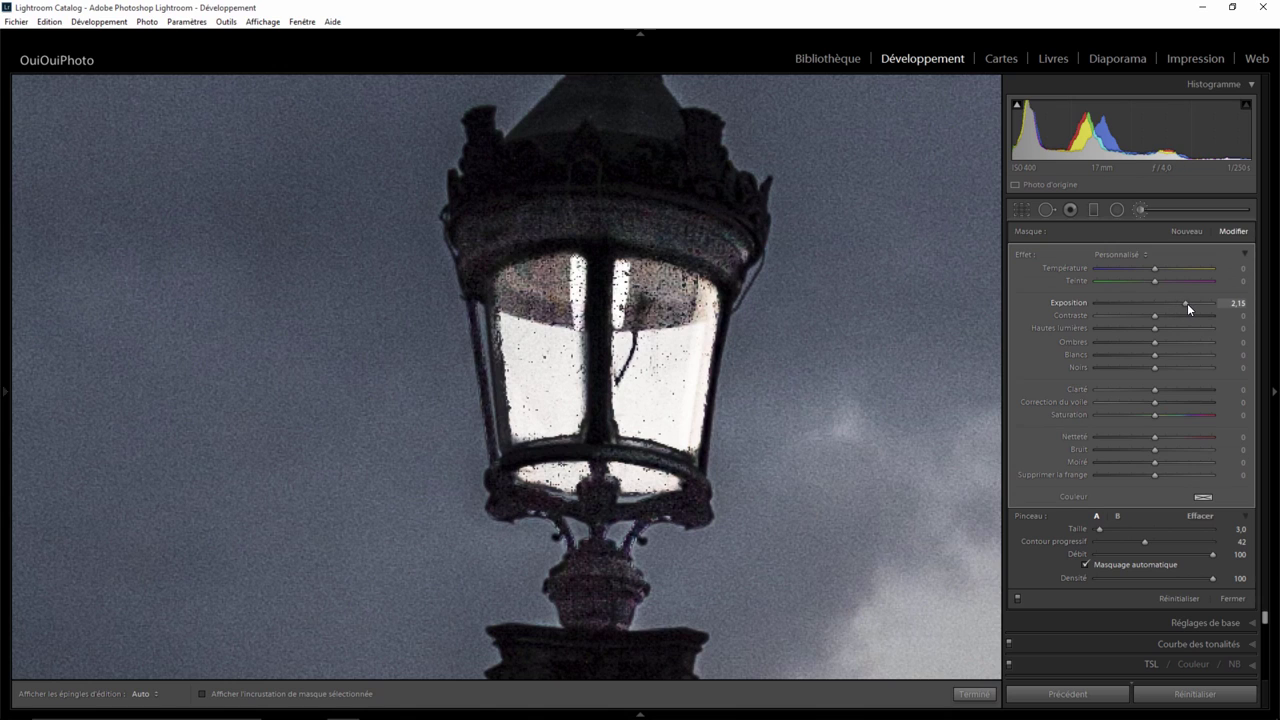
# Review the lamp with pins hidden, close brush editing, and return to the full photo
pyautogui.press('h')
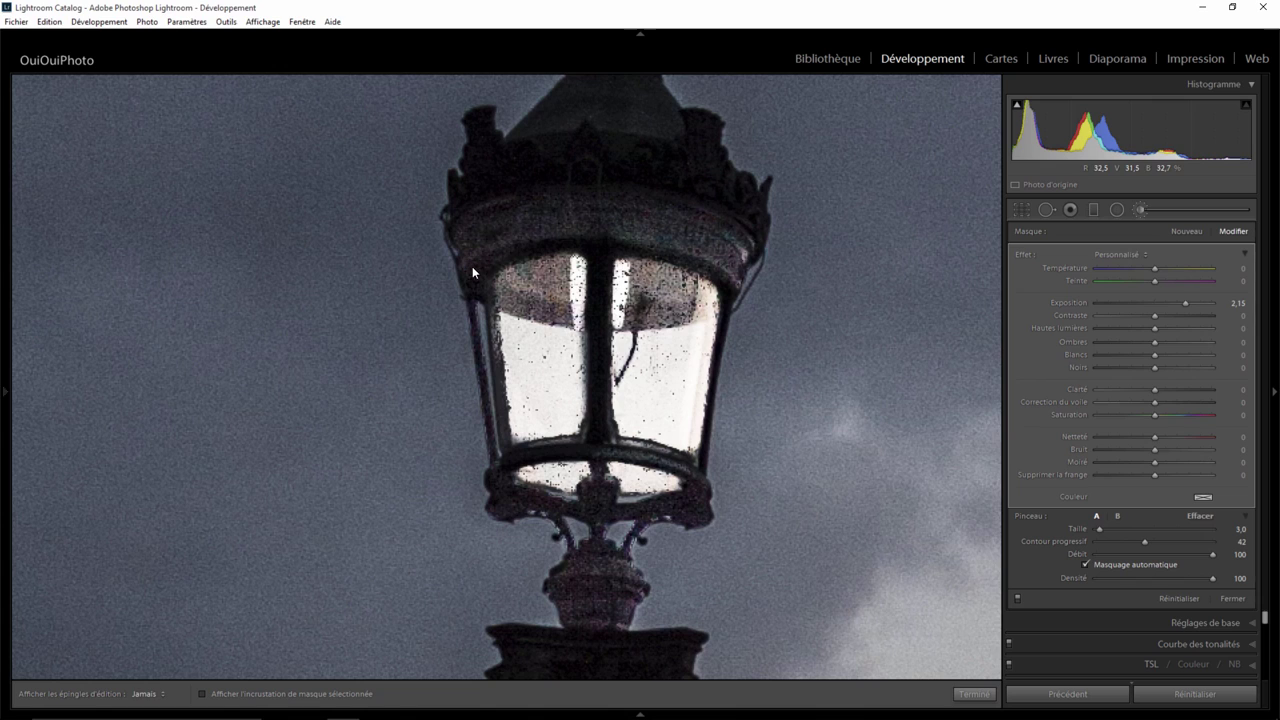
pyautogui.press('h')
pyautogui.press('alt')
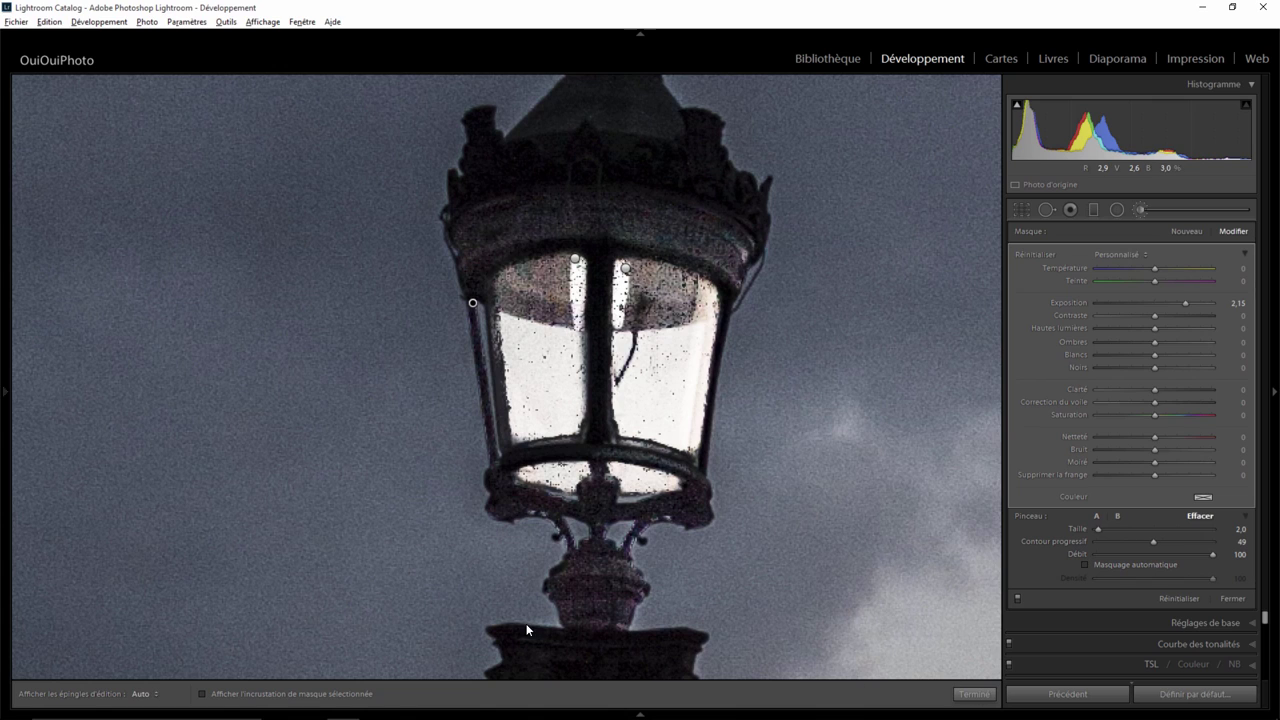
pyautogui.click(974, 693)
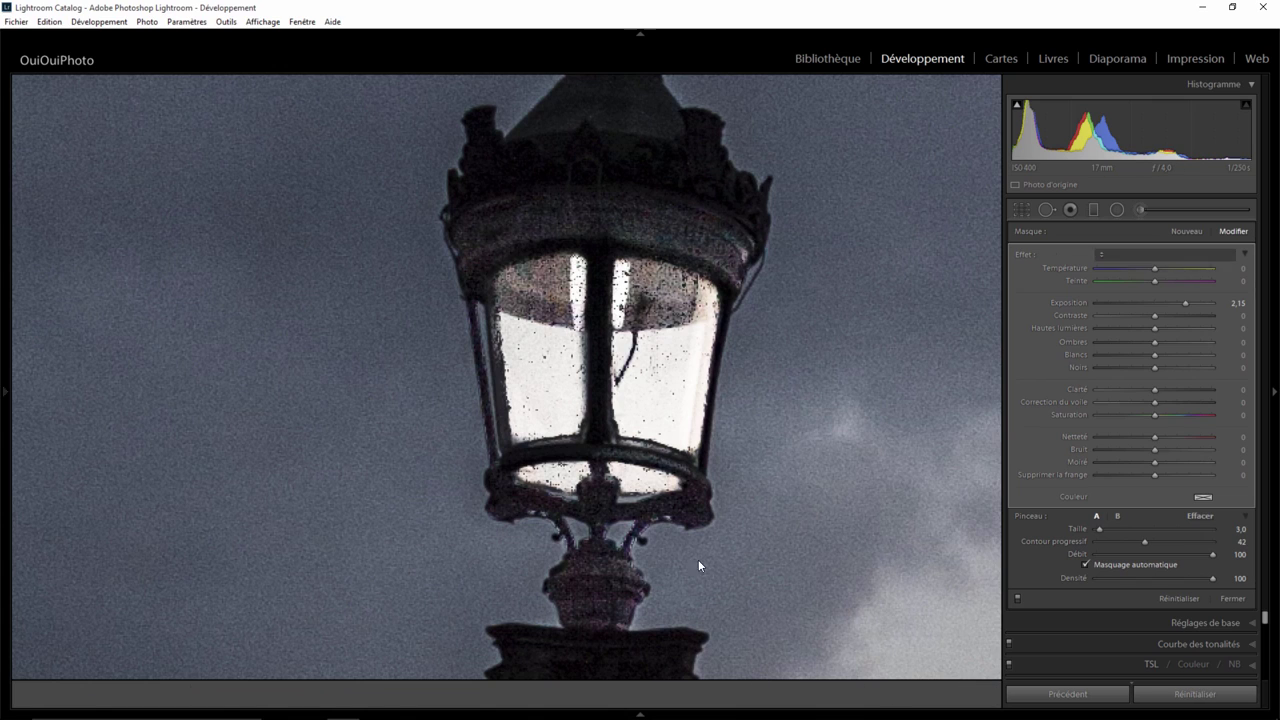
pyautogui.click(650, 515)
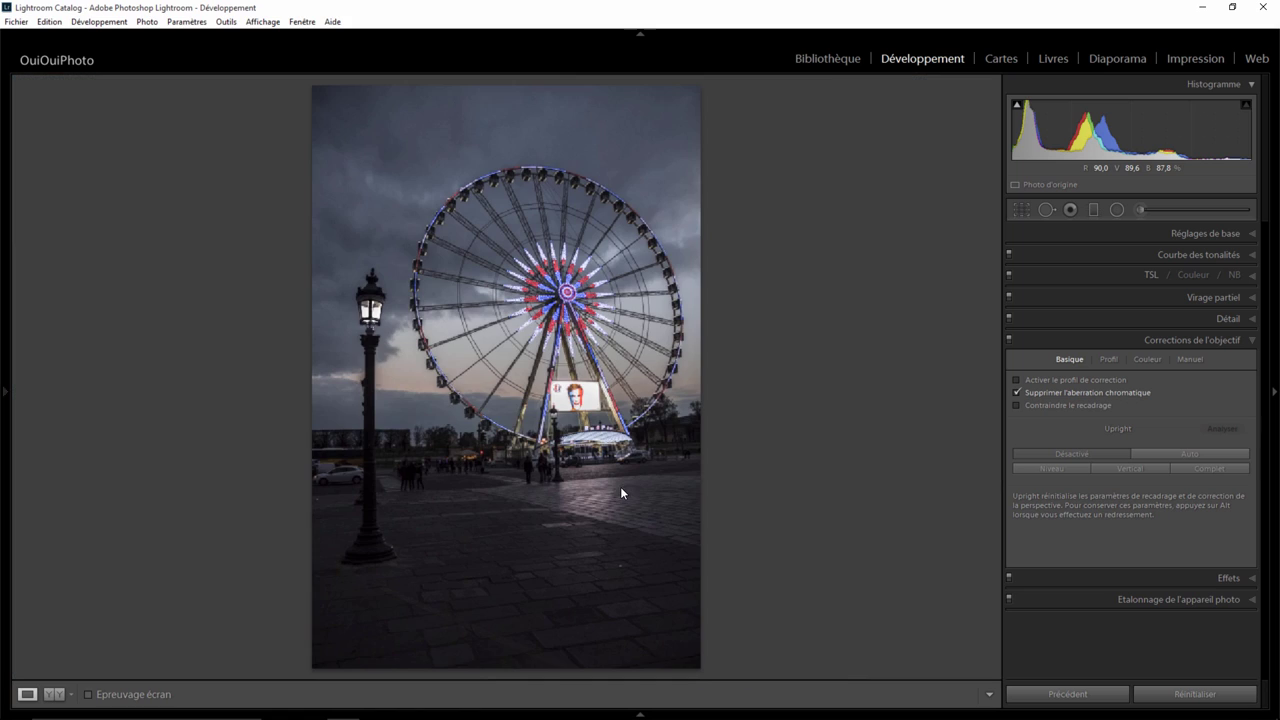
# Zoom in on the lamp post and start a new brush mask at Exposure 1.73
pyautogui.click(367, 354)
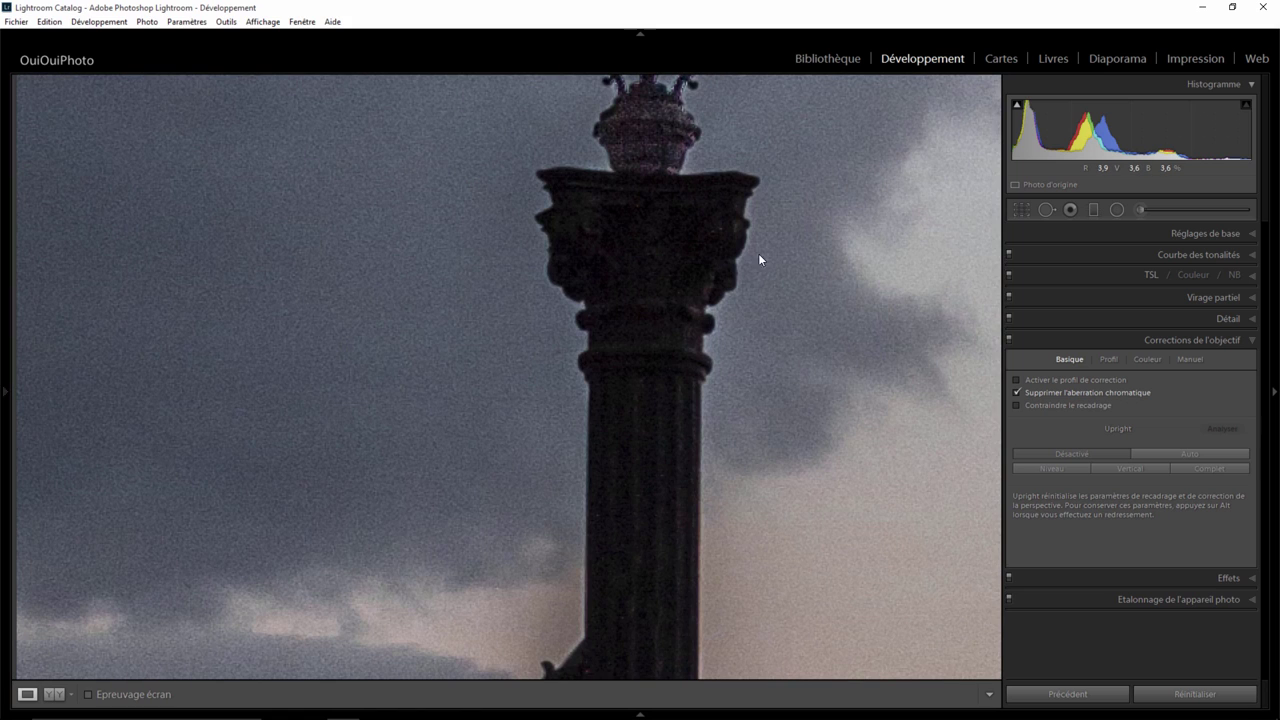
pyautogui.click(1139, 209)
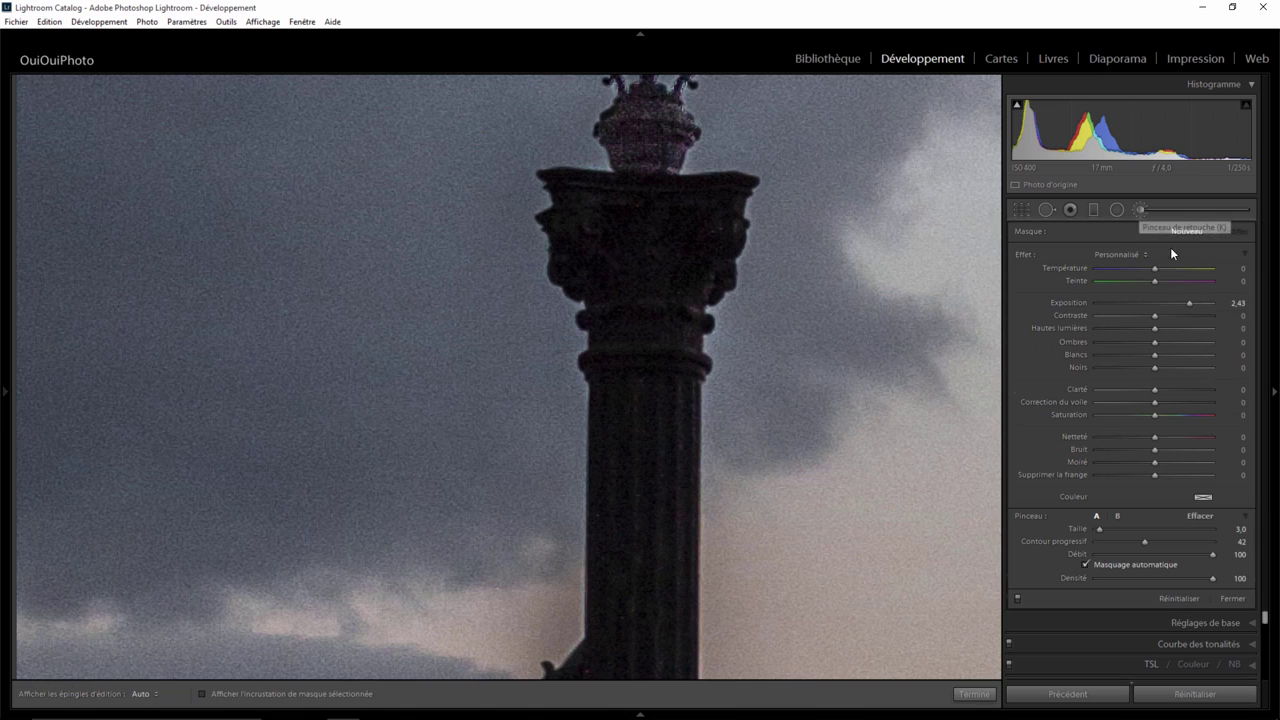
pyautogui.moveTo(1190, 302); pyautogui.dragTo(1180, 302)
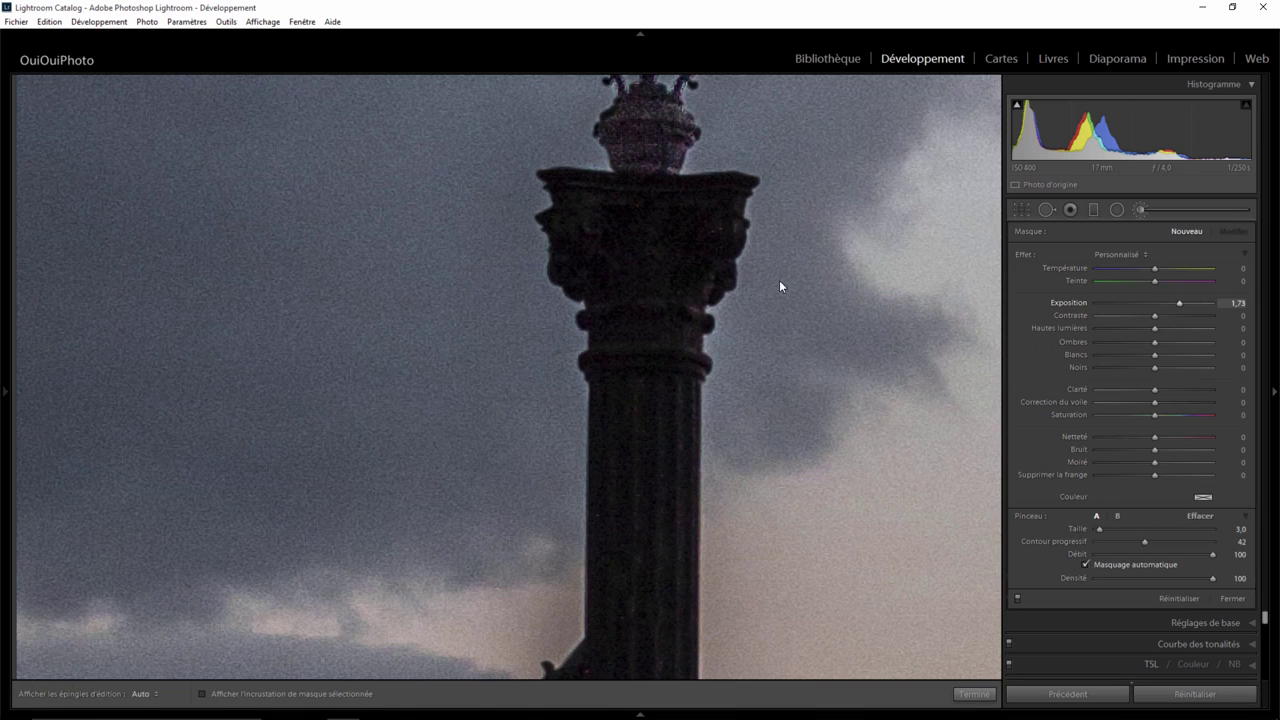
pyautogui.scroll(5, 658, 228)
pyautogui.press('h')
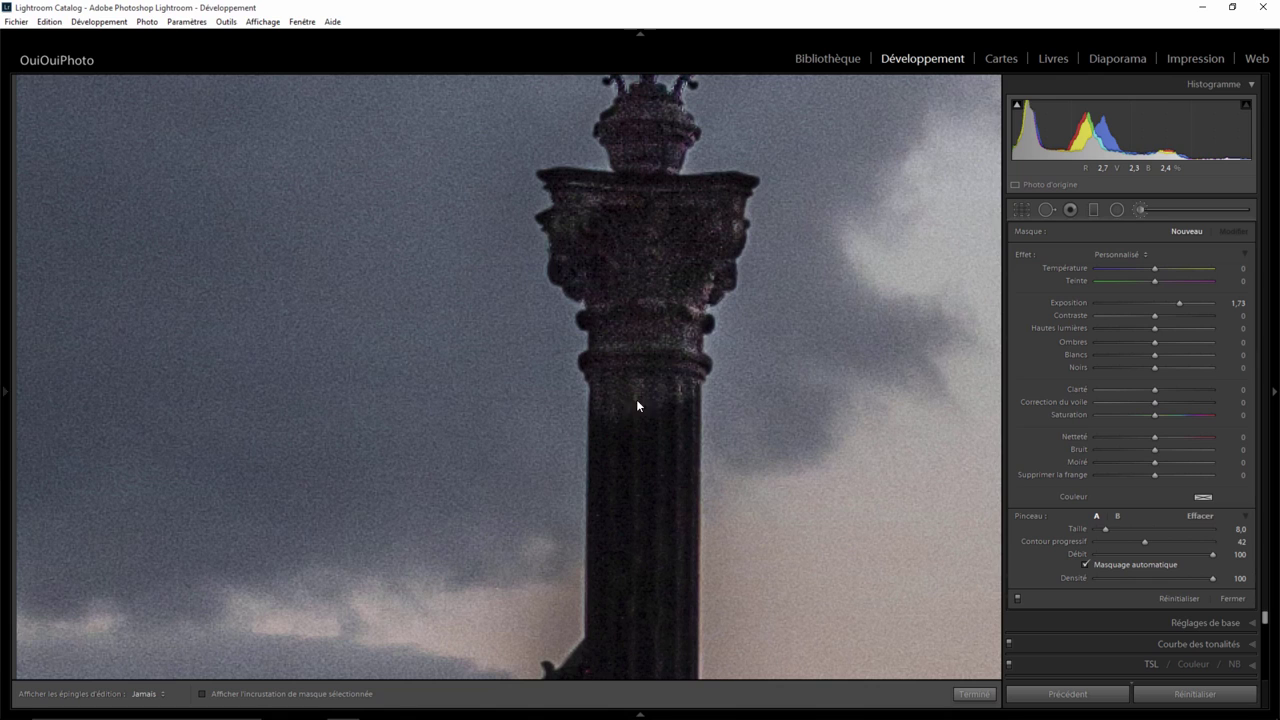
# Paint brightening down the column shaft and along its right edge
pyautogui.moveTo(636, 400)
pyautogui.mouseDown()
pyautogui.moveTo(629, 516)
pyautogui.moveTo(654, 409)
pyautogui.moveTo(677, 486)
pyautogui.moveTo(676, 637)
pyautogui.moveTo(623, 514)
pyautogui.moveTo(613, 425)
pyautogui.mouseUp()
pyautogui.moveTo(604, 583)
pyautogui.mouseDown()
pyautogui.moveTo(609, 660)
pyautogui.moveTo(650, 490)
pyautogui.mouseUp()
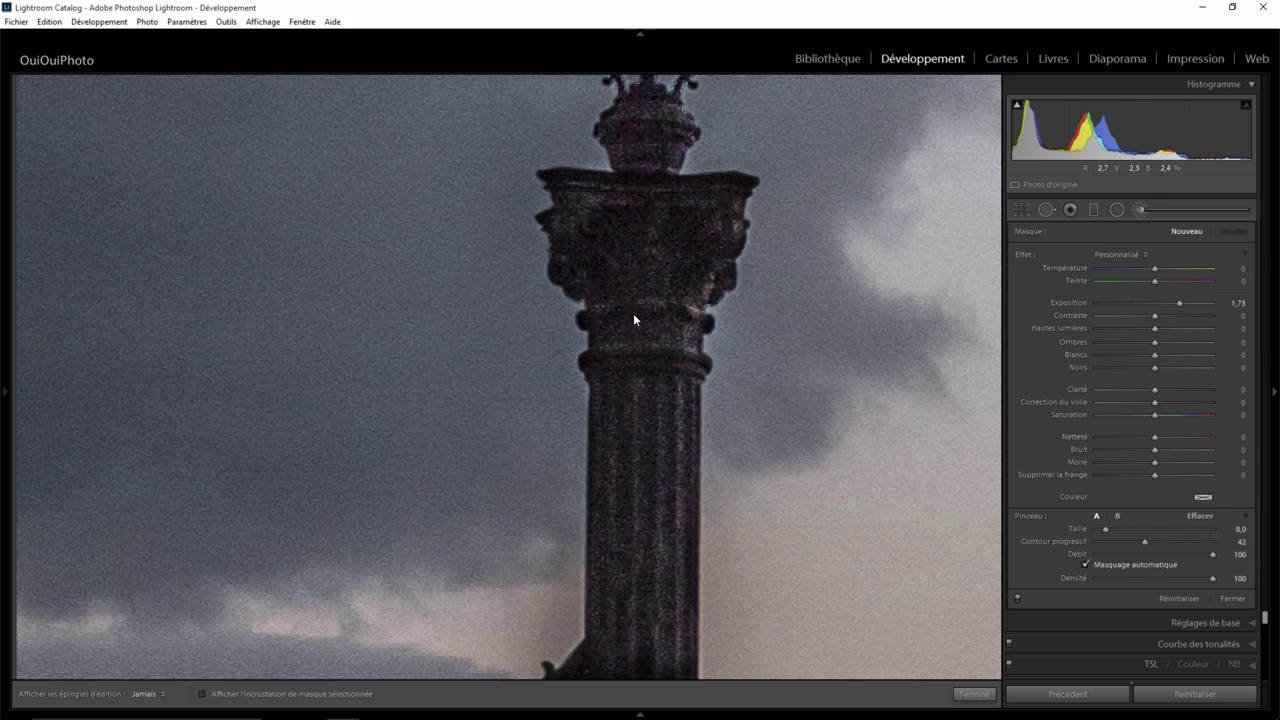
pyautogui.press('h')
pyautogui.moveTo(693, 372); pyautogui.dragTo(681, 140)
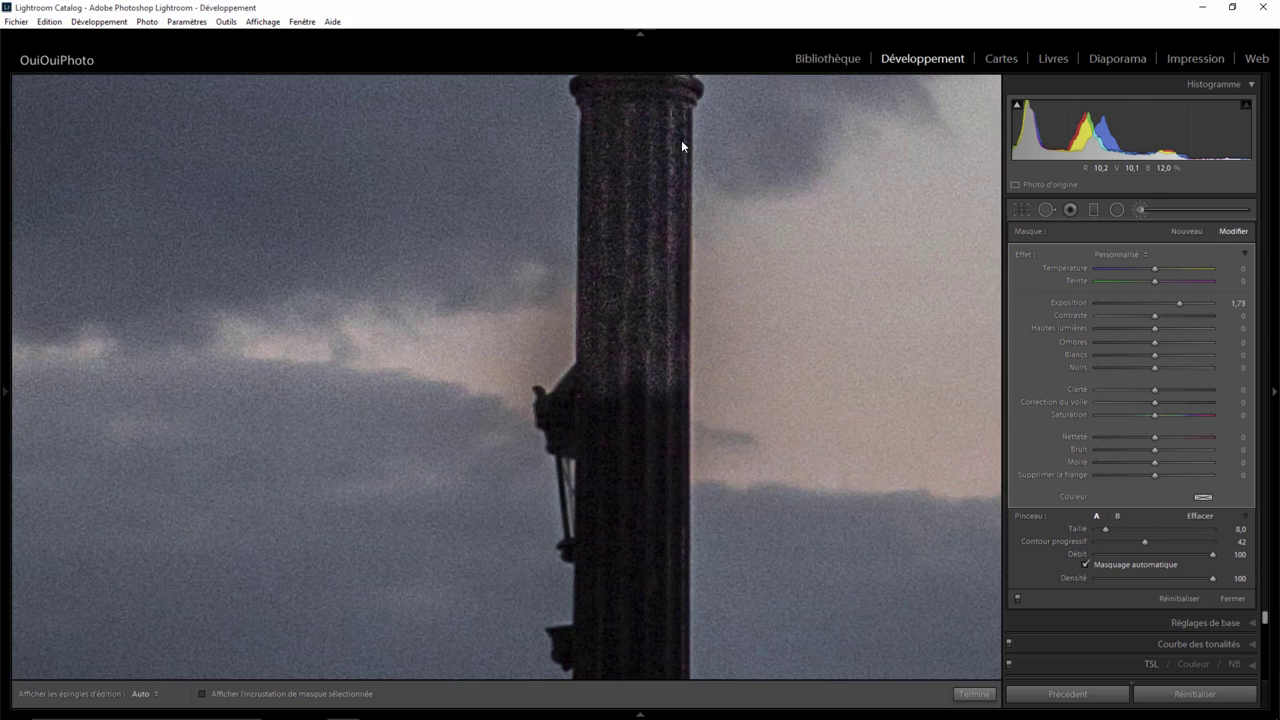
pyautogui.press('h')
pyautogui.moveTo(597, 402)
pyautogui.mouseDown()
pyautogui.moveTo(598, 605)
pyautogui.moveTo(638, 498)
pyautogui.moveTo(663, 368)
pyautogui.moveTo(657, 625)
pyautogui.mouseUp()
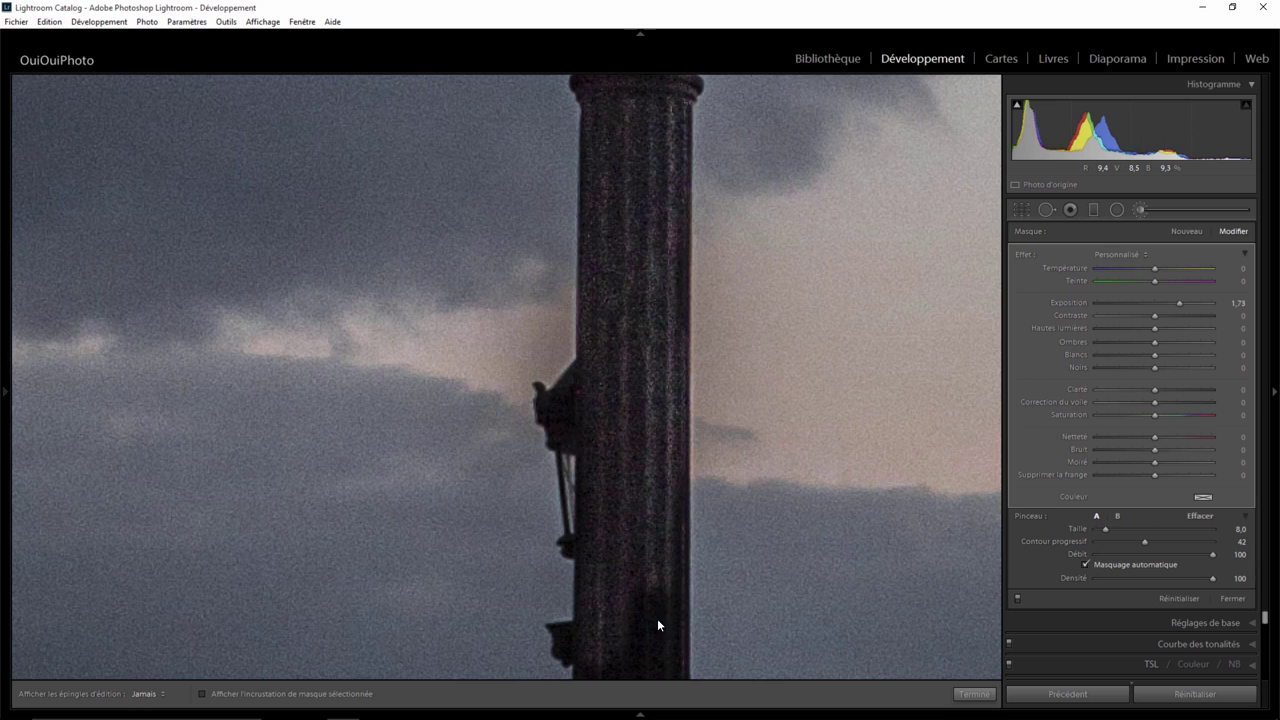
pyautogui.moveTo(668, 548)
pyautogui.mouseDown()
pyautogui.moveTo(637, 540)
pyautogui.moveTo(650, 213)
pyautogui.mouseUp()
pyautogui.press('h')
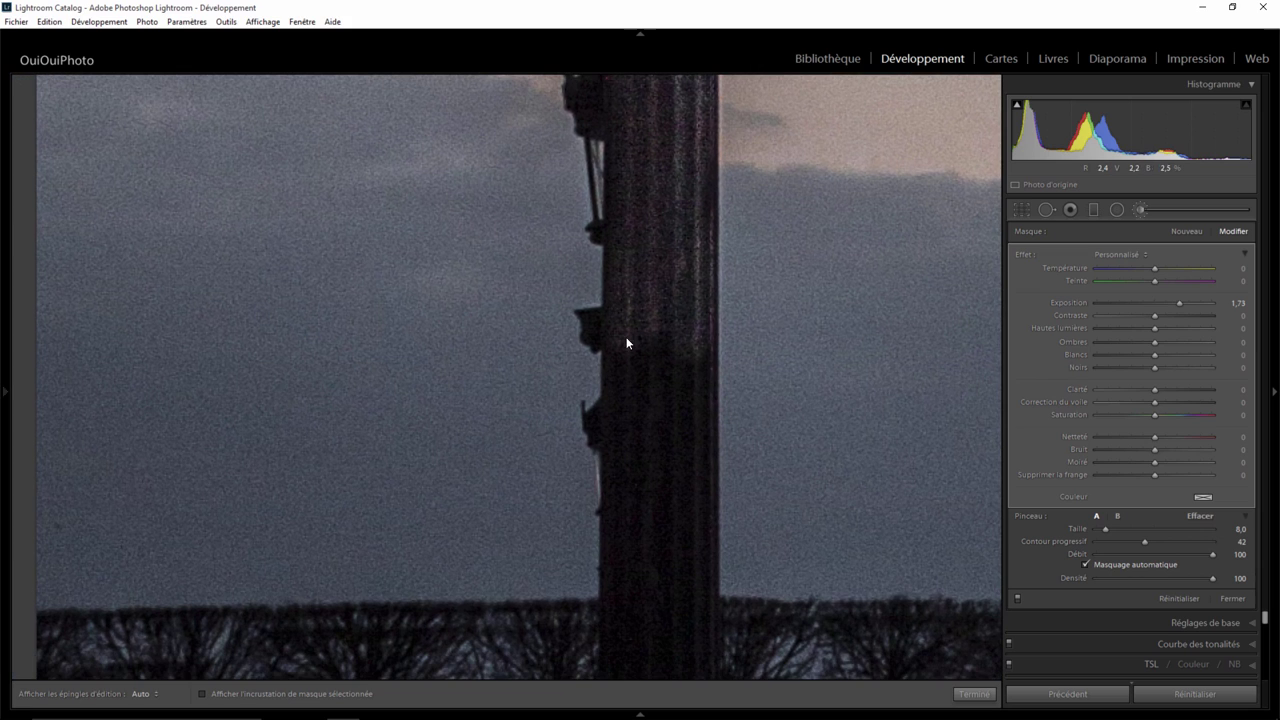
pyautogui.press('h')
pyautogui.moveTo(624, 617)
pyautogui.mouseDown()
pyautogui.moveTo(660, 314)
pyautogui.moveTo(644, 569)
pyautogui.moveTo(688, 354)
pyautogui.mouseUp()
pyautogui.moveTo(685, 549)
pyautogui.mouseDown()
pyautogui.moveTo(695, 596)
pyautogui.moveTo(674, 608)
pyautogui.mouseUp()
pyautogui.press('h')
# Brighten the lower column down to its base near the car, then finish the brush
pyautogui.moveTo(652, 534); pyautogui.dragTo(620, 221)
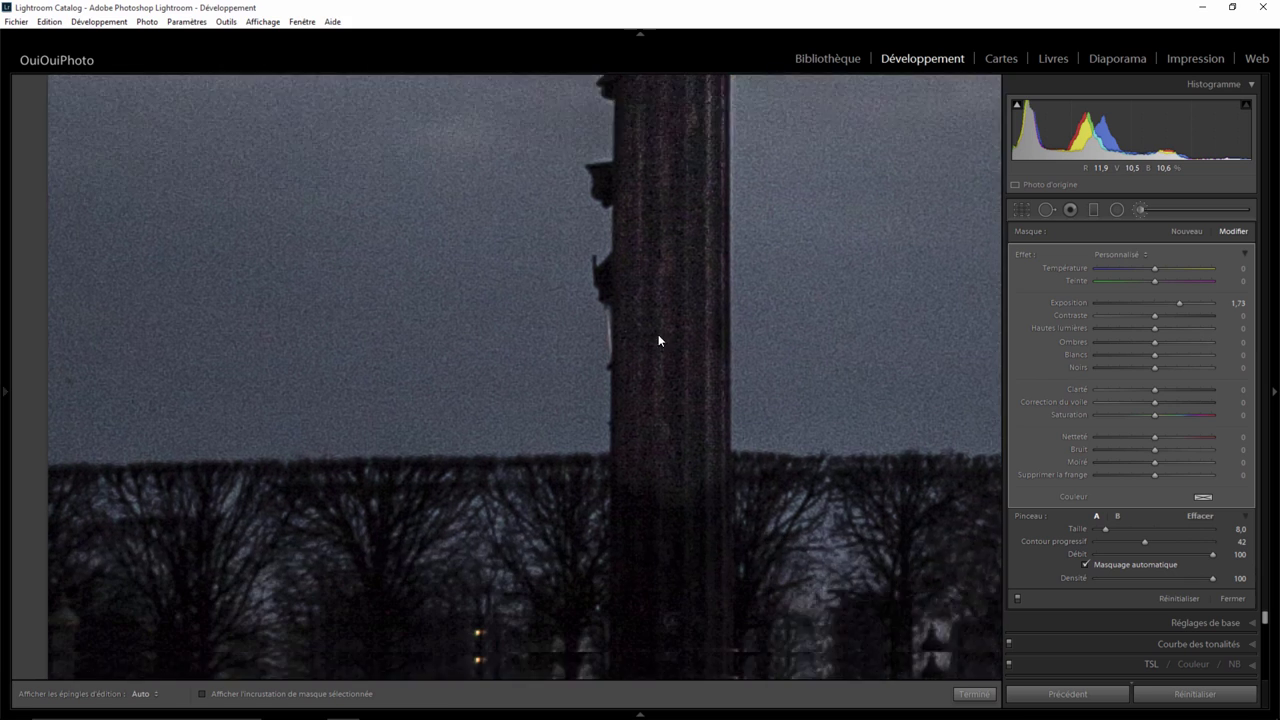
pyautogui.press('h')
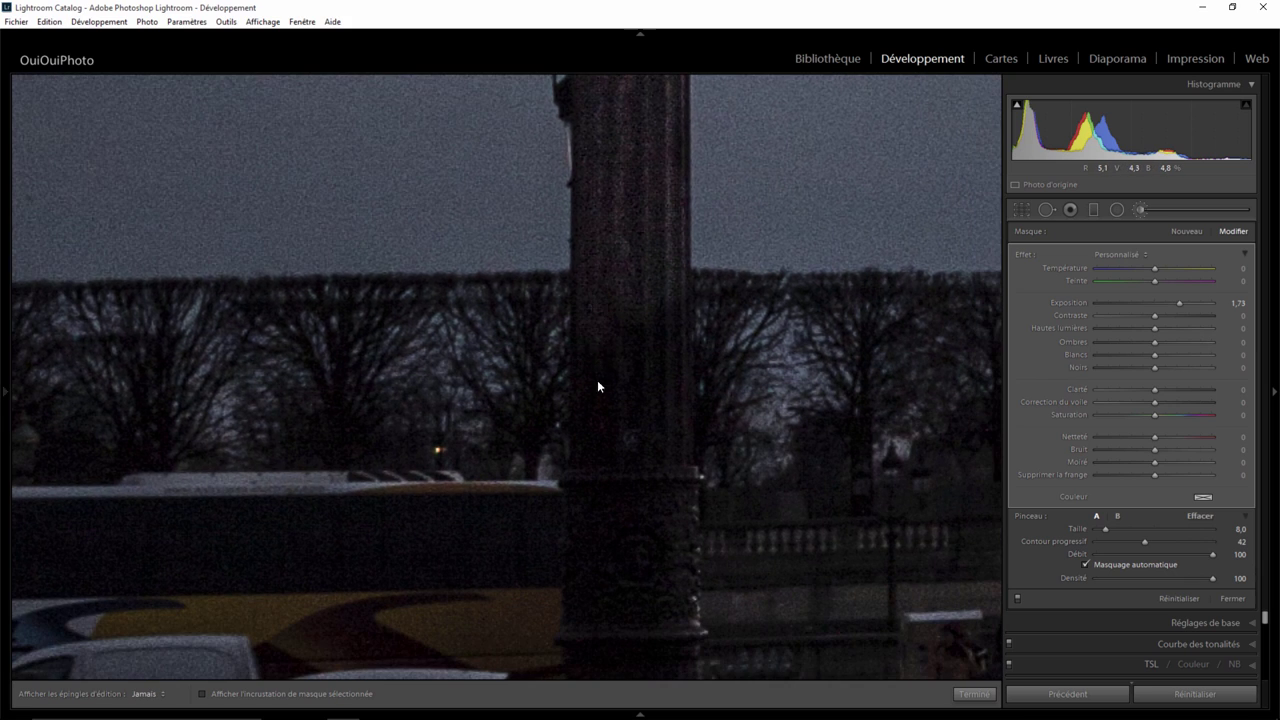
pyautogui.moveTo(592, 473)
pyautogui.mouseDown()
pyautogui.moveTo(651, 334)
pyautogui.moveTo(652, 453)
pyautogui.moveTo(627, 99)
pyautogui.moveTo(607, 262)
pyautogui.mouseUp()
pyautogui.press('h')
pyautogui.press('h')
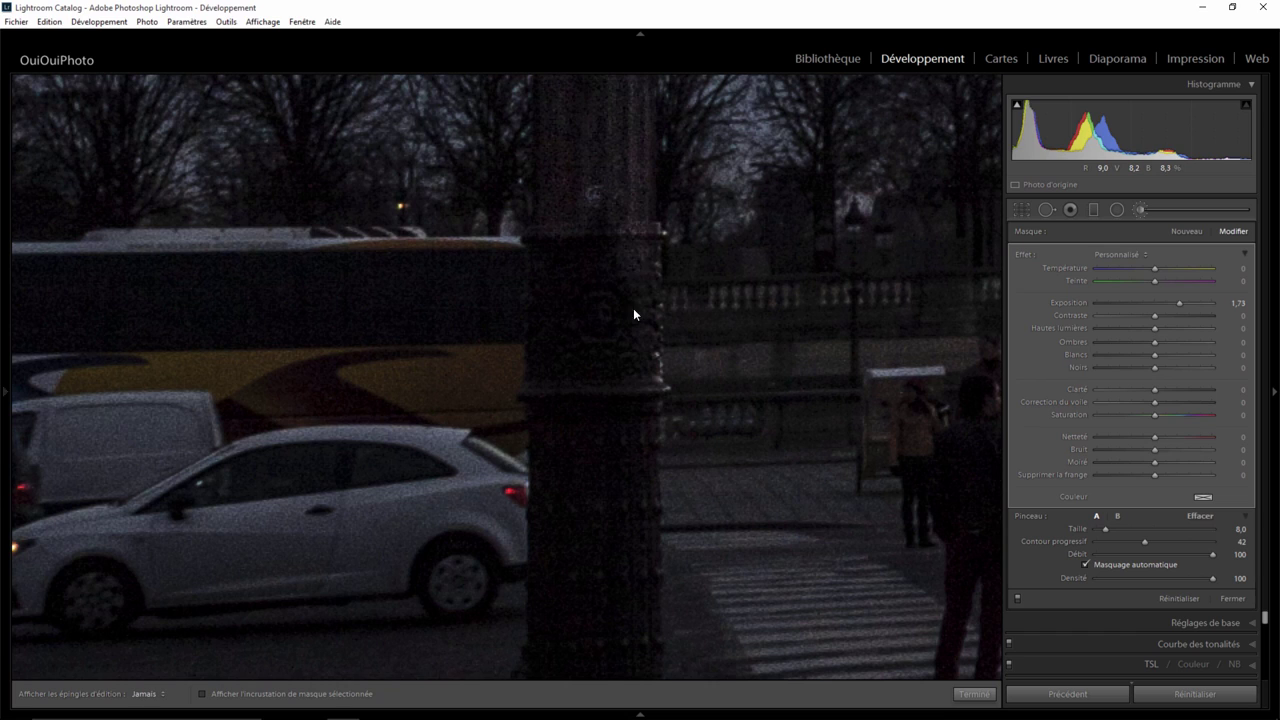
pyautogui.moveTo(627, 335); pyautogui.dragTo(553, 253)
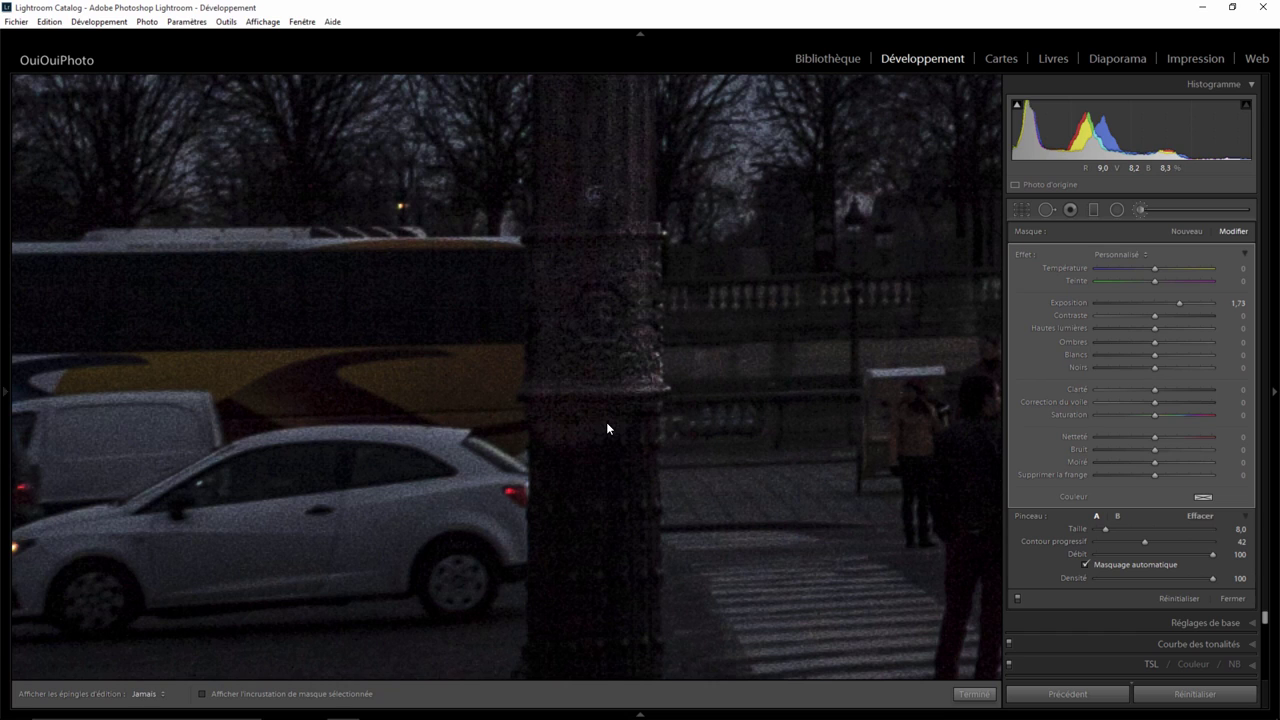
pyautogui.press('h')
pyautogui.moveTo(607, 431)
pyautogui.mouseDown()
pyautogui.moveTo(617, 193)
pyautogui.moveTo(606, 551)
pyautogui.moveTo(536, 268)
pyautogui.mouseUp()
pyautogui.press('h')
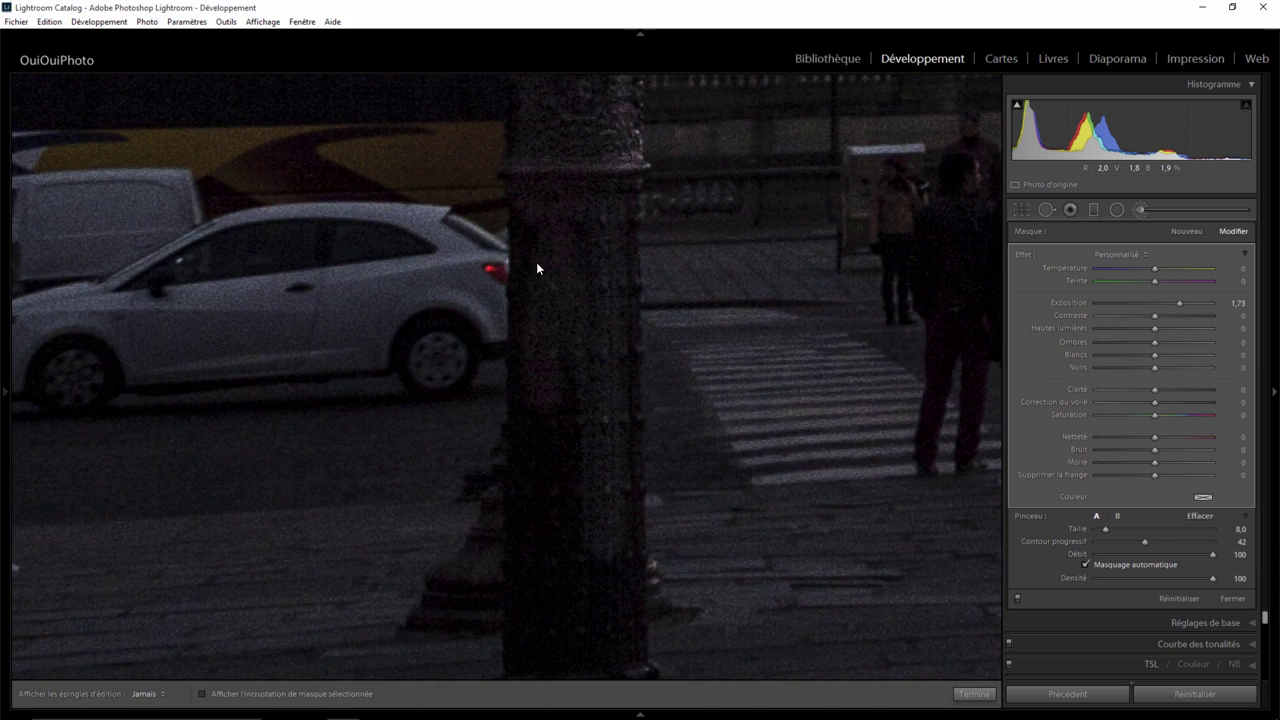
pyautogui.moveTo(527, 320); pyautogui.dragTo(535, 512)
pyautogui.moveTo(574, 398); pyautogui.dragTo(575, 500)
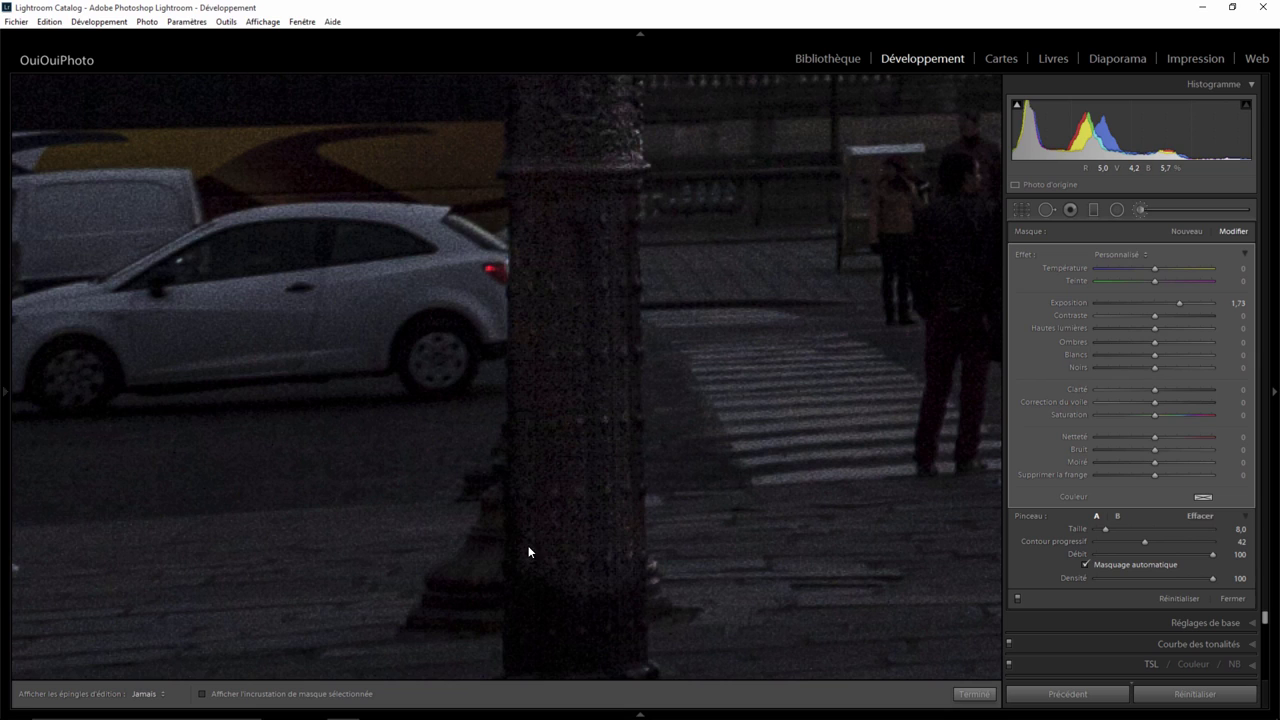
pyautogui.moveTo(594, 487); pyautogui.dragTo(587, 171)
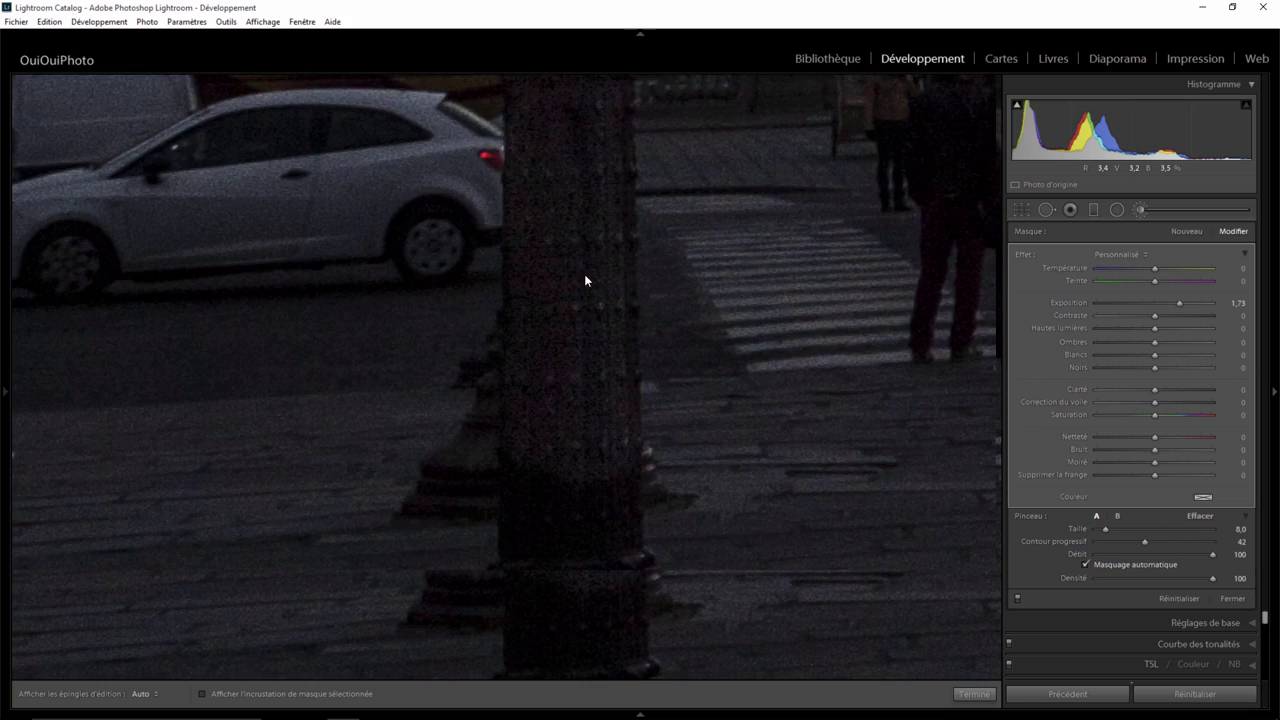
pyautogui.press('h')
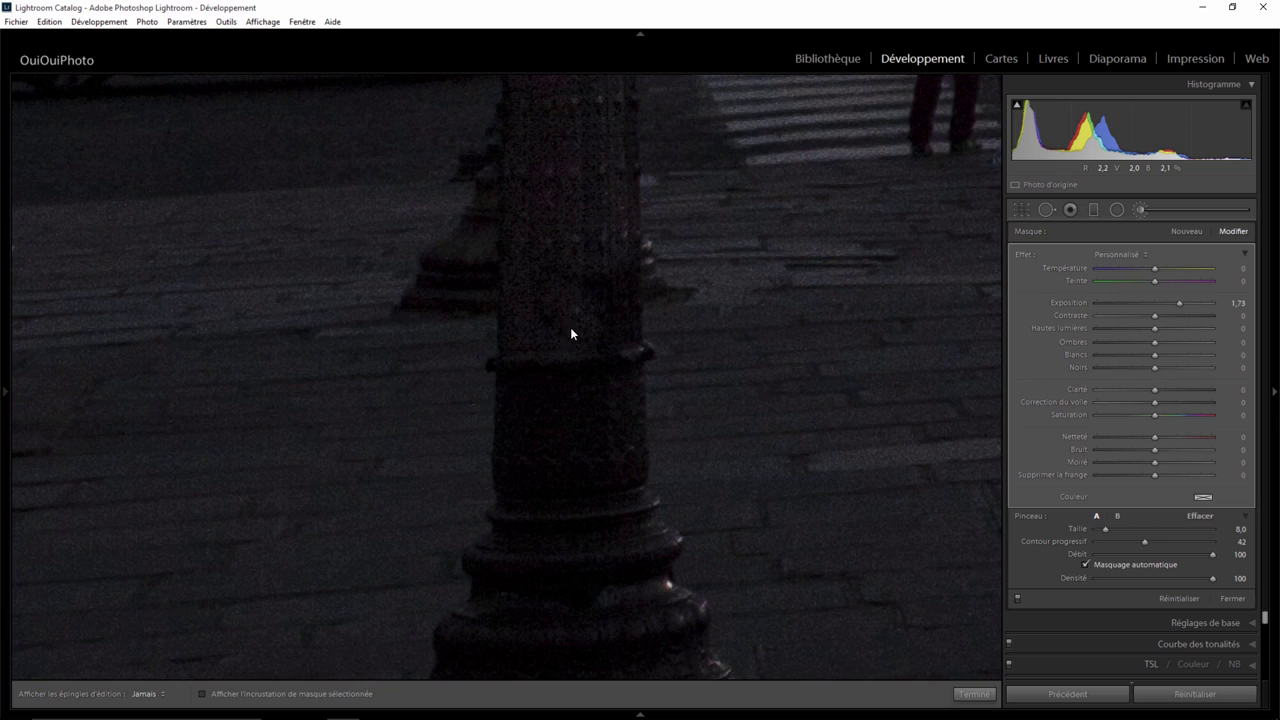
pyautogui.click(974, 693)
# Draw a radial filter ellipse centred on the lamp post's base
pyautogui.click(583, 255)
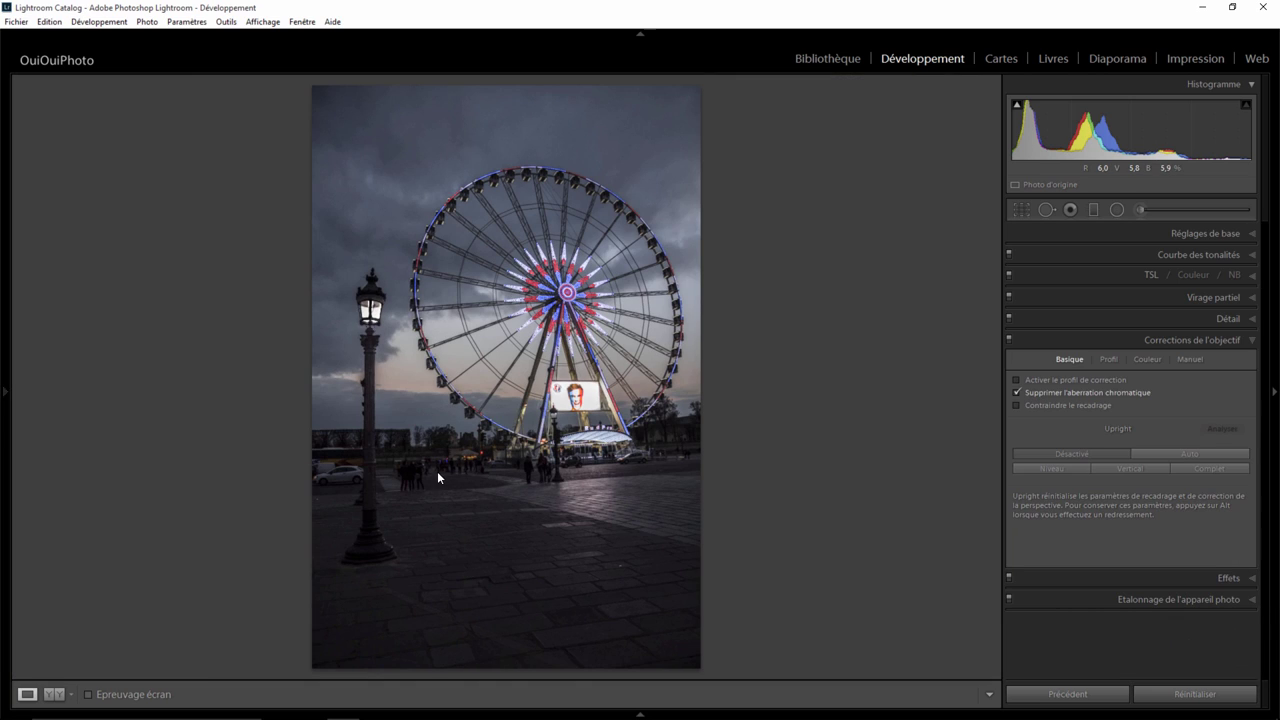
pyautogui.click(371, 368)
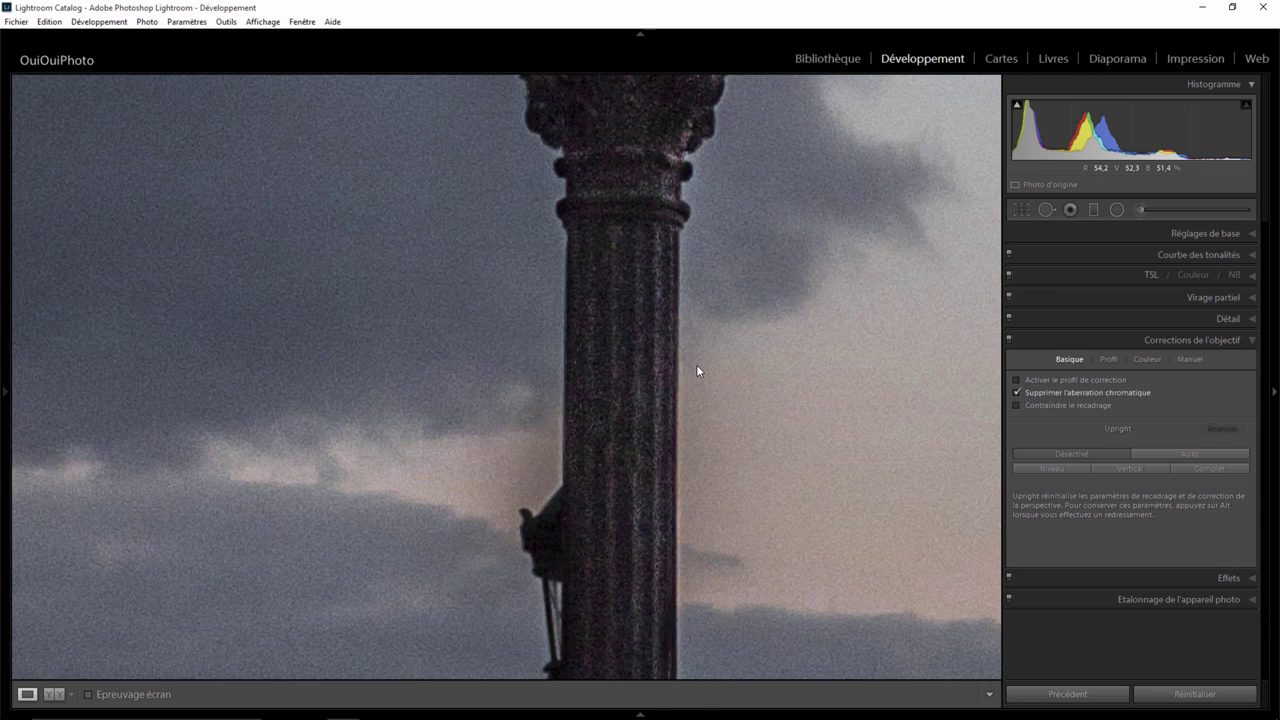
pyautogui.click(611, 378)
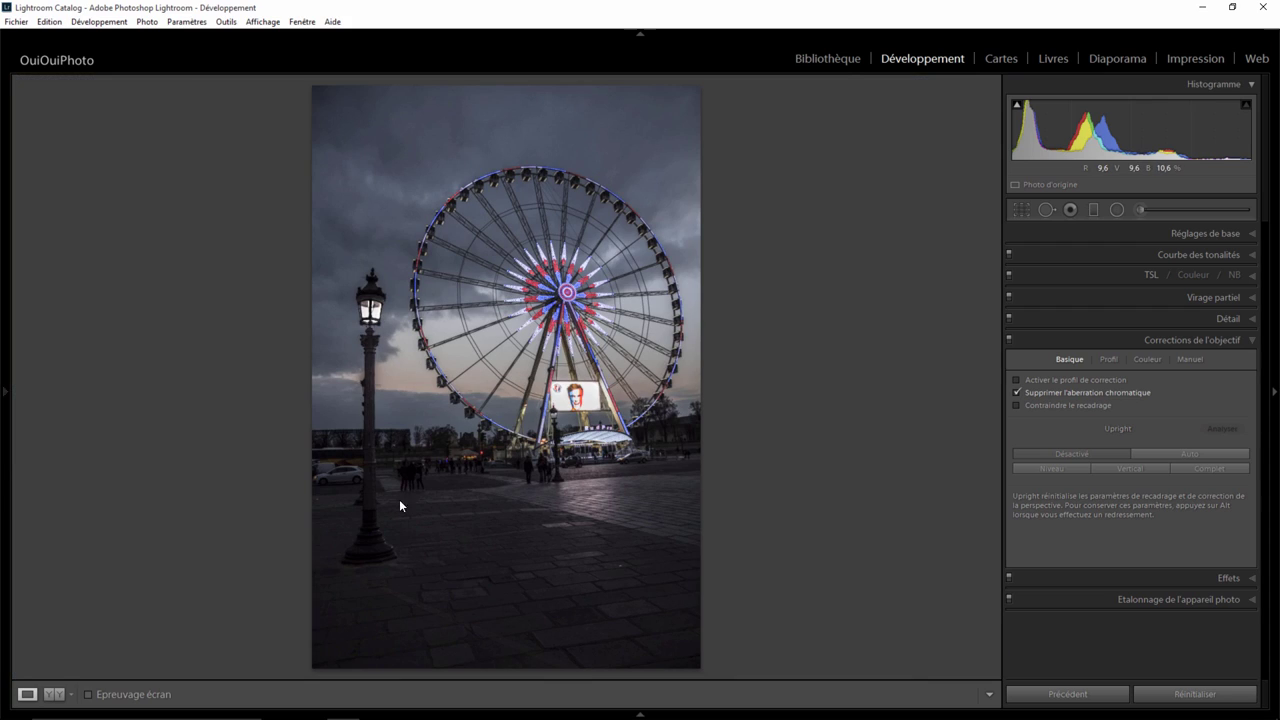
pyautogui.click(1117, 209)
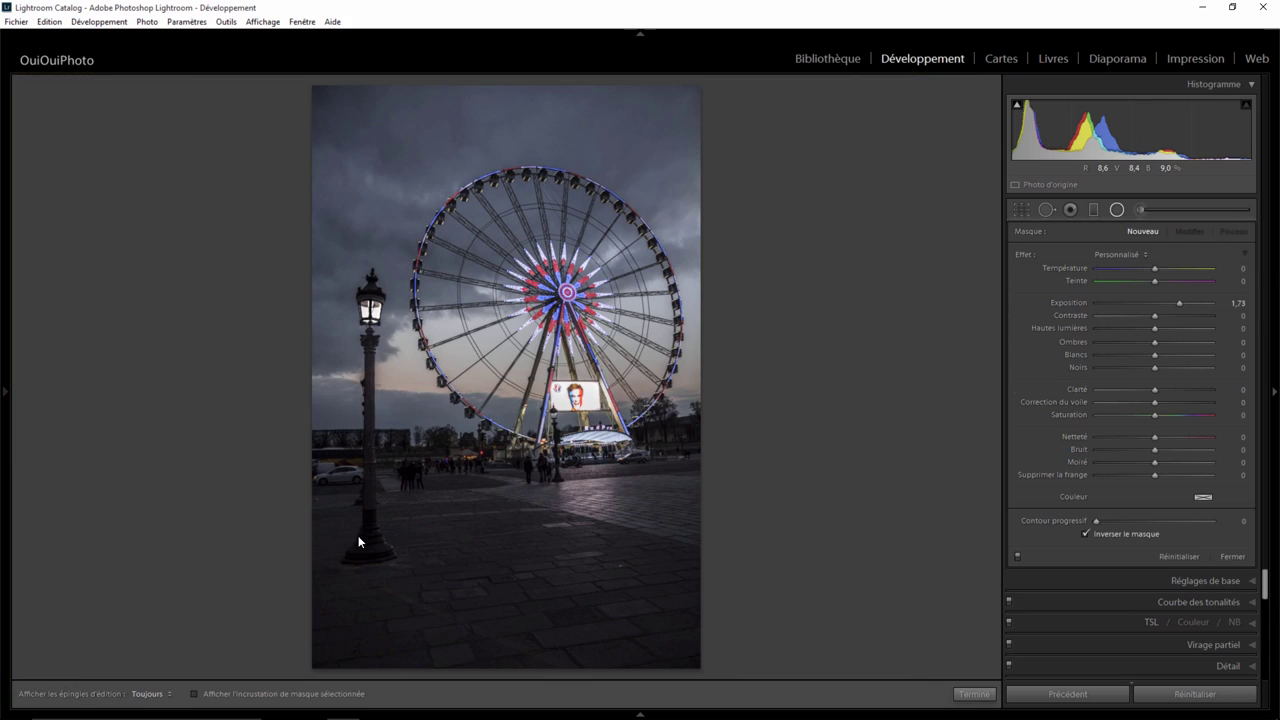
pyautogui.moveTo(355, 538); pyautogui.dragTo(585, 613)
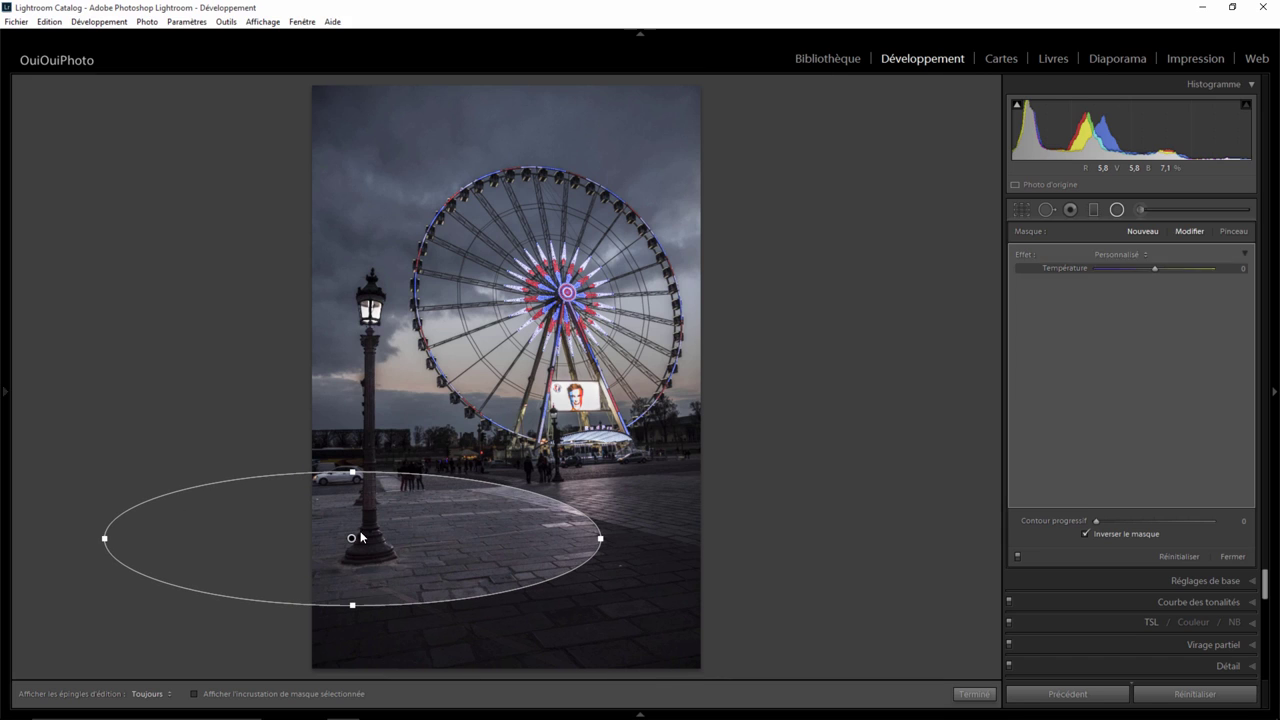
pyautogui.moveTo(351, 536)
pyautogui.mouseDown()
pyautogui.moveTo(390, 558)
pyautogui.moveTo(379, 567)
pyautogui.mouseUp()
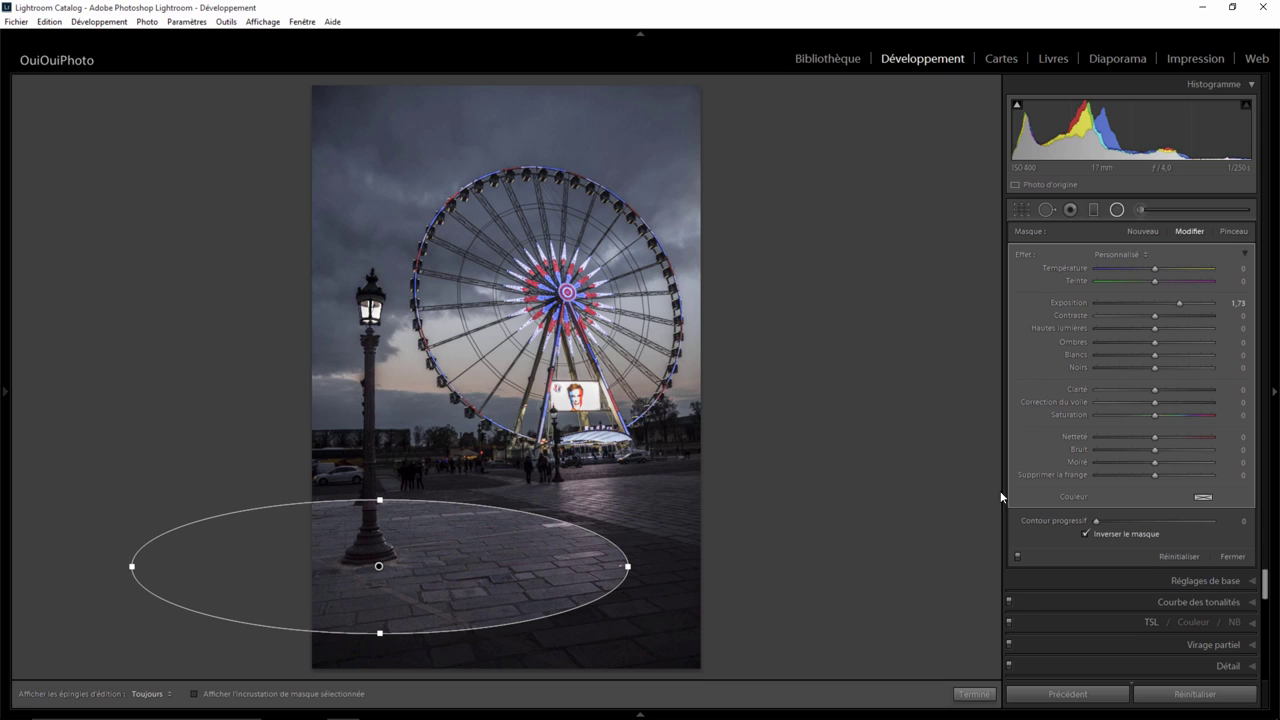
# Give the ellipse feather 100, Clarity 54 and Temperature 26
pyautogui.moveTo(1097, 522); pyautogui.dragTo(1239, 530)
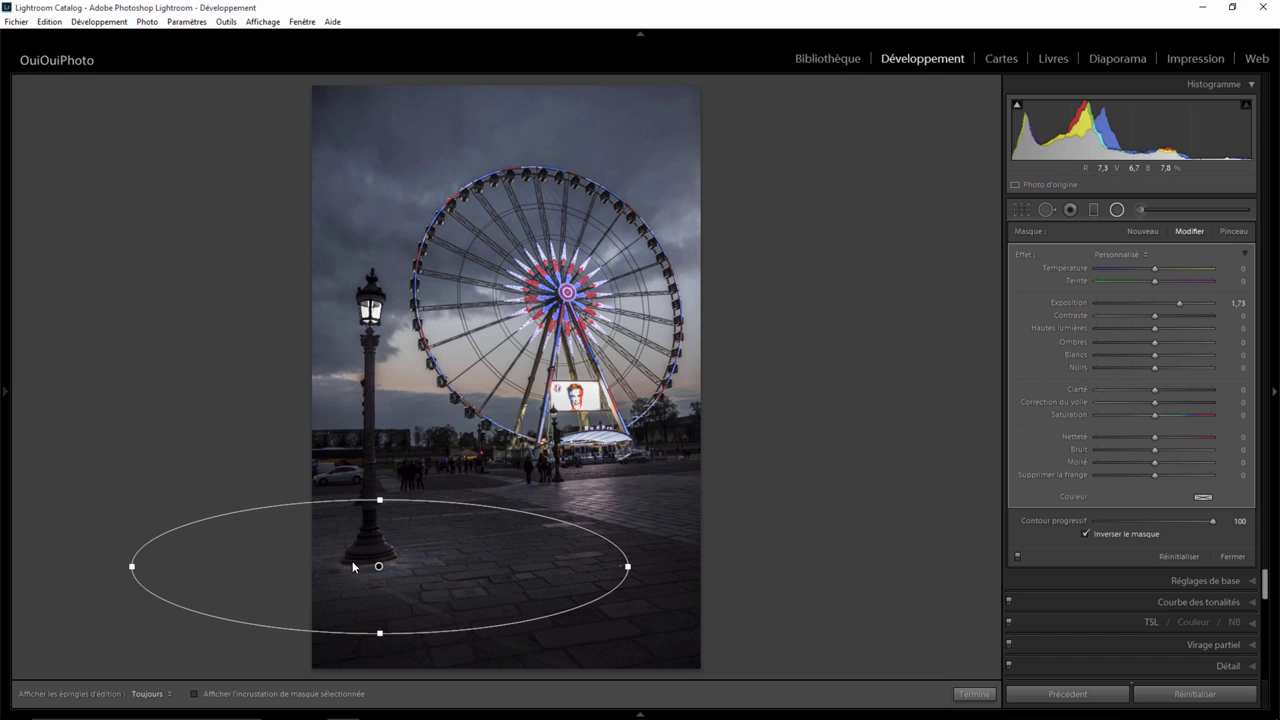
pyautogui.moveTo(379, 566); pyautogui.dragTo(372, 562)
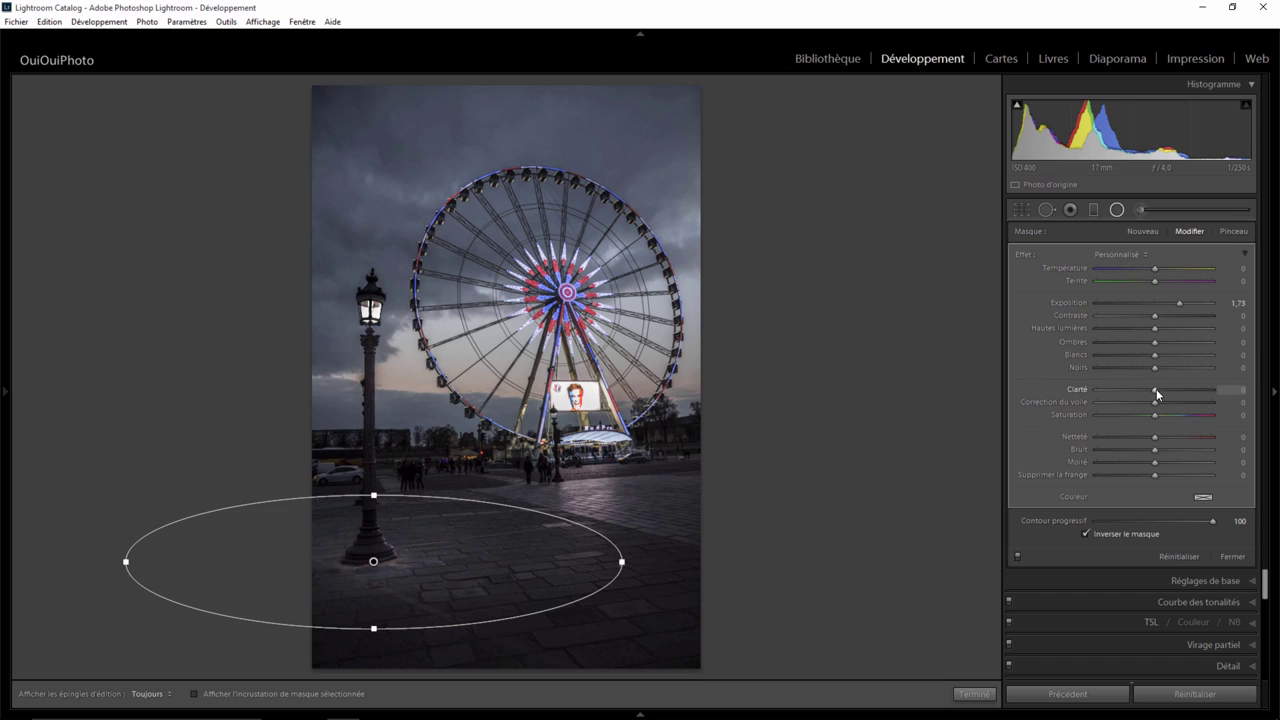
pyautogui.moveTo(1173, 392); pyautogui.dragTo(1186, 394)
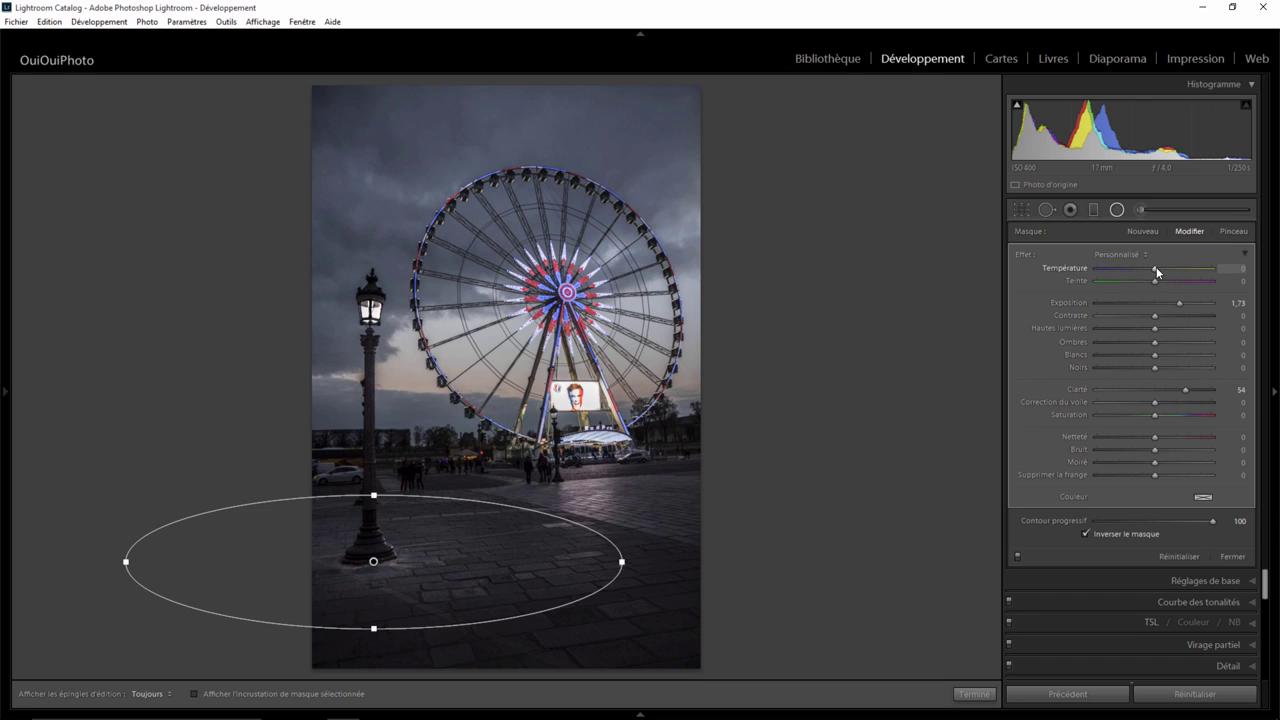
pyautogui.moveTo(1154, 268); pyautogui.dragTo(1166, 268)
pyautogui.moveTo(1172, 269); pyautogui.dragTo(1173, 269)
# Finish the radial filter, review the lamp brush mask at 1:1, then return to full view
pyautogui.click(973, 693)
pyautogui.click(392, 314)
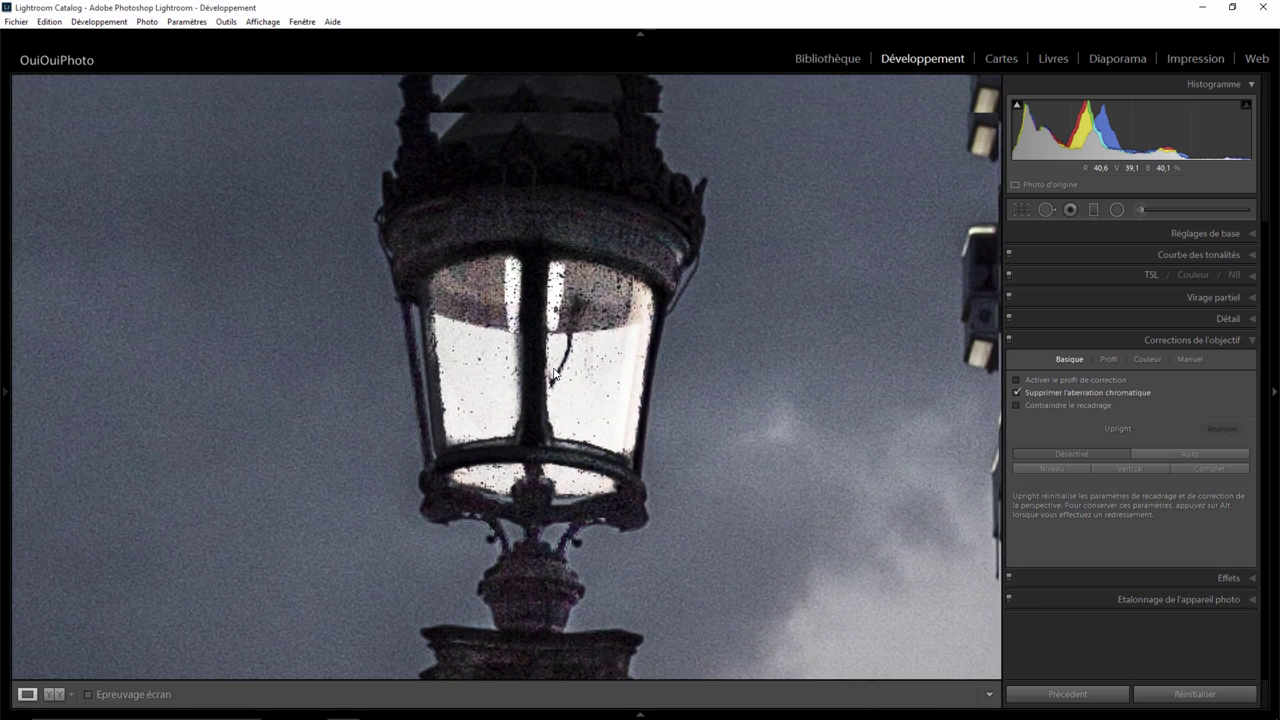
pyautogui.click(1140, 211)
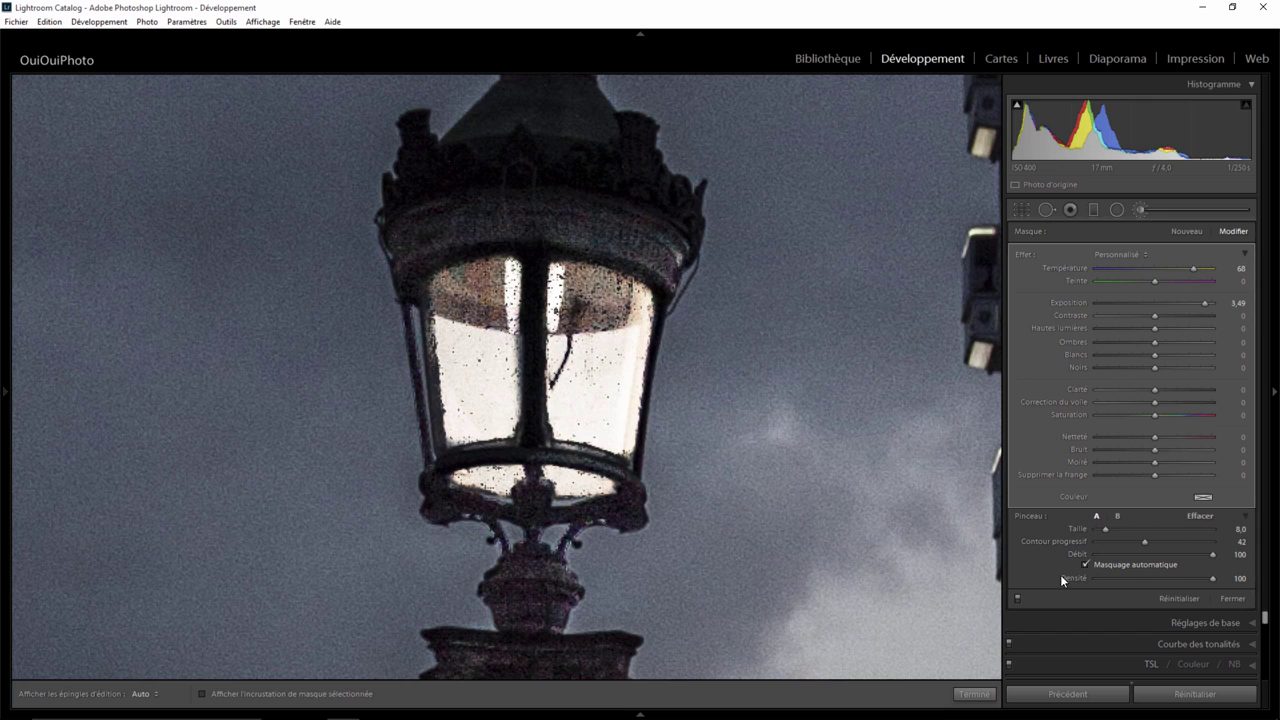
pyautogui.click(973, 693)
pyautogui.click(787, 372)
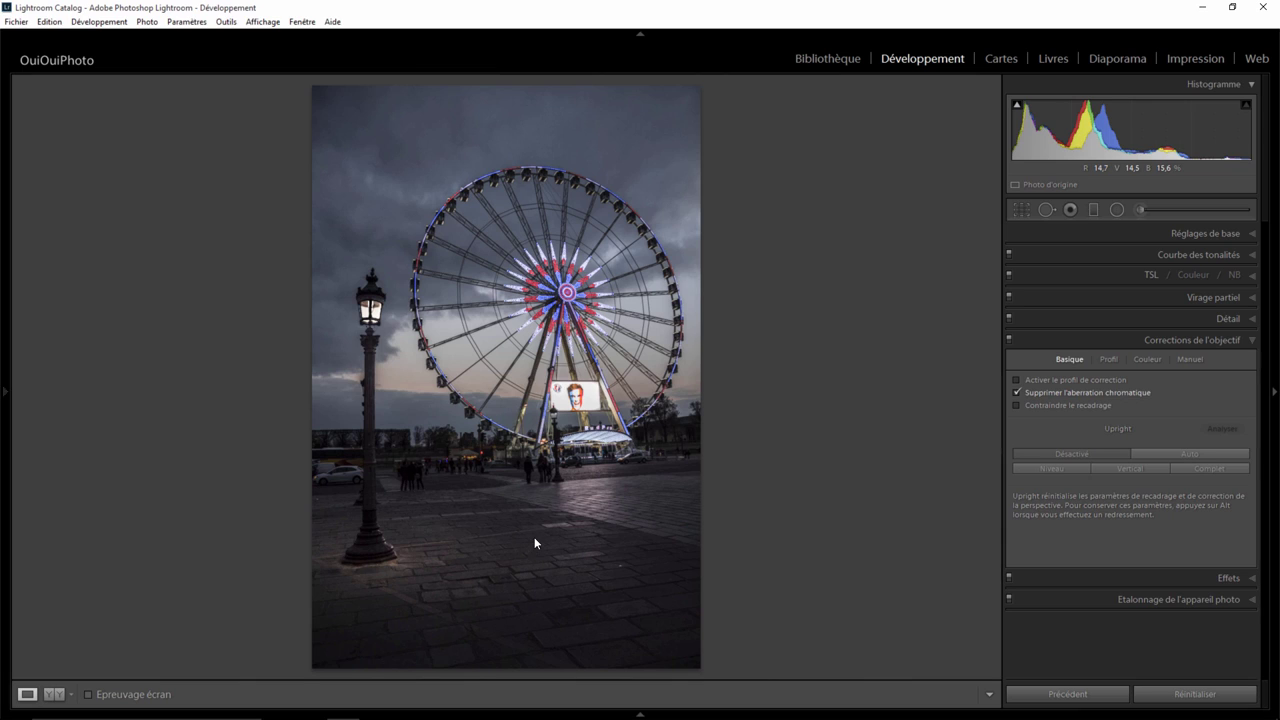
# Add a radial filter around the lamp lantern with feather 69 and Exposure 0.86
pyautogui.click(1117, 209)
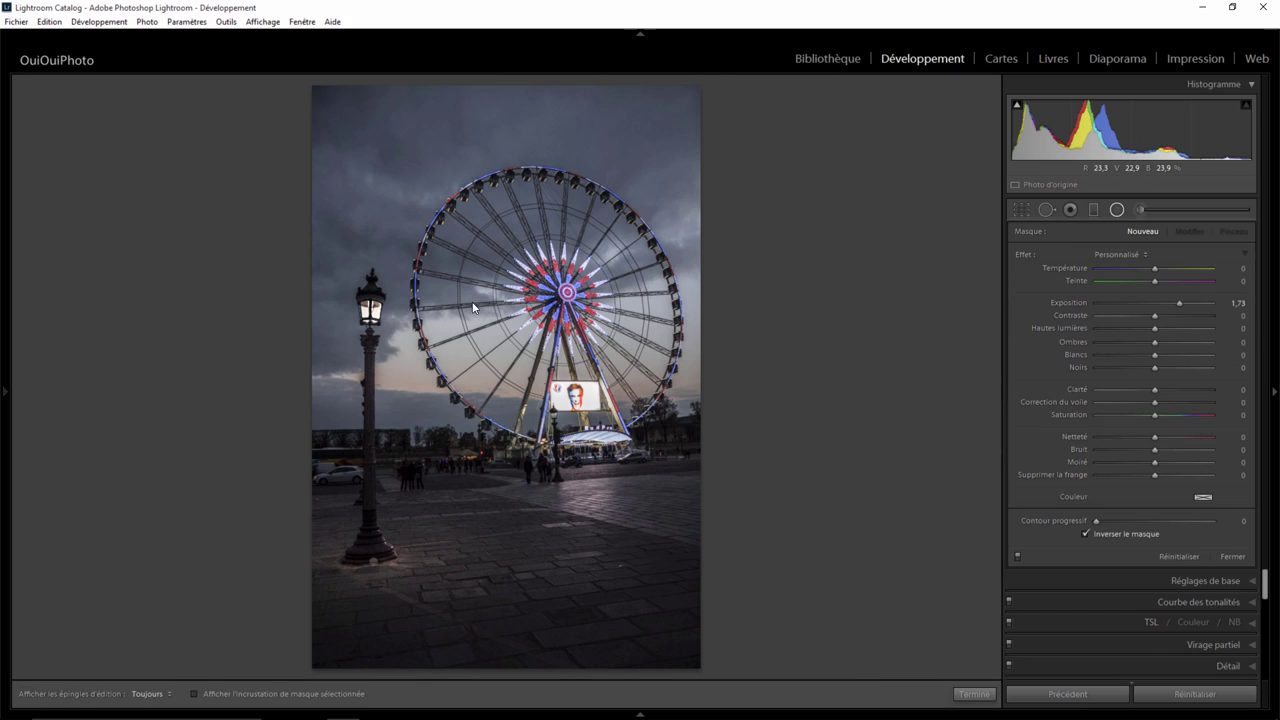
pyautogui.moveTo(370, 312); pyautogui.dragTo(472, 383)
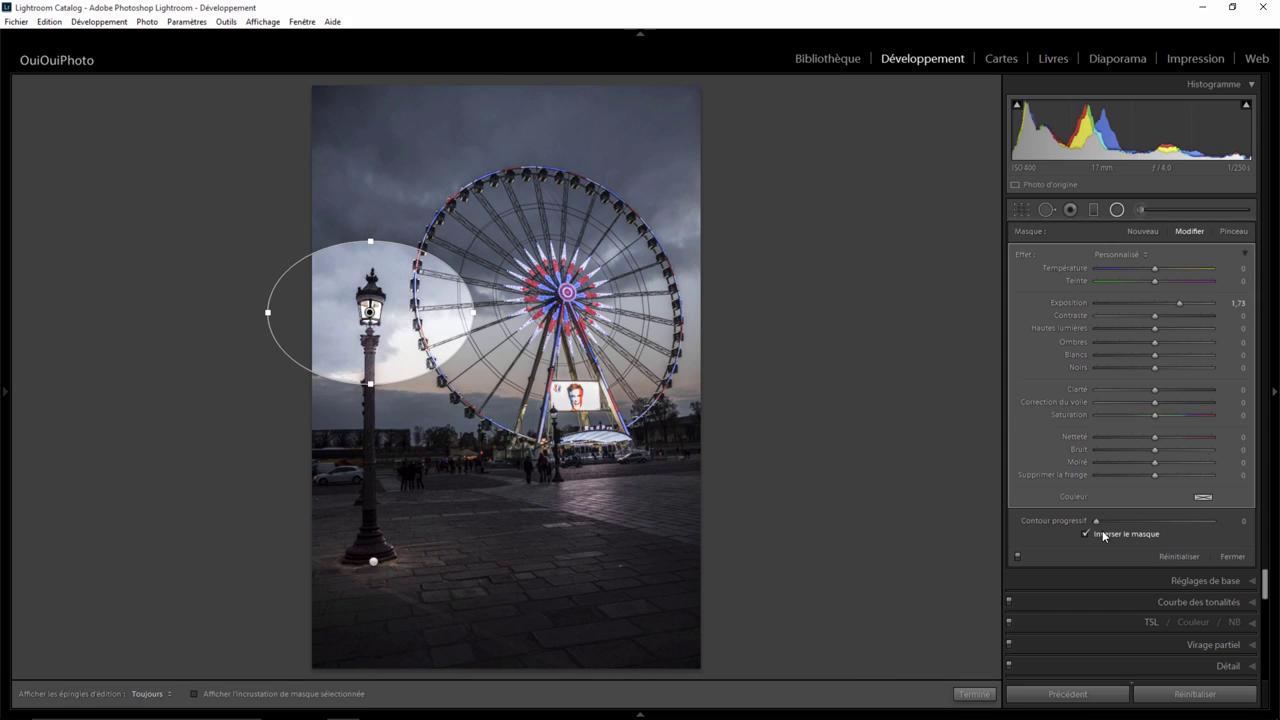
pyautogui.moveTo(1096, 521)
pyautogui.mouseDown()
pyautogui.moveTo(1192, 523)
pyautogui.moveTo(1175, 522)
pyautogui.mouseUp()
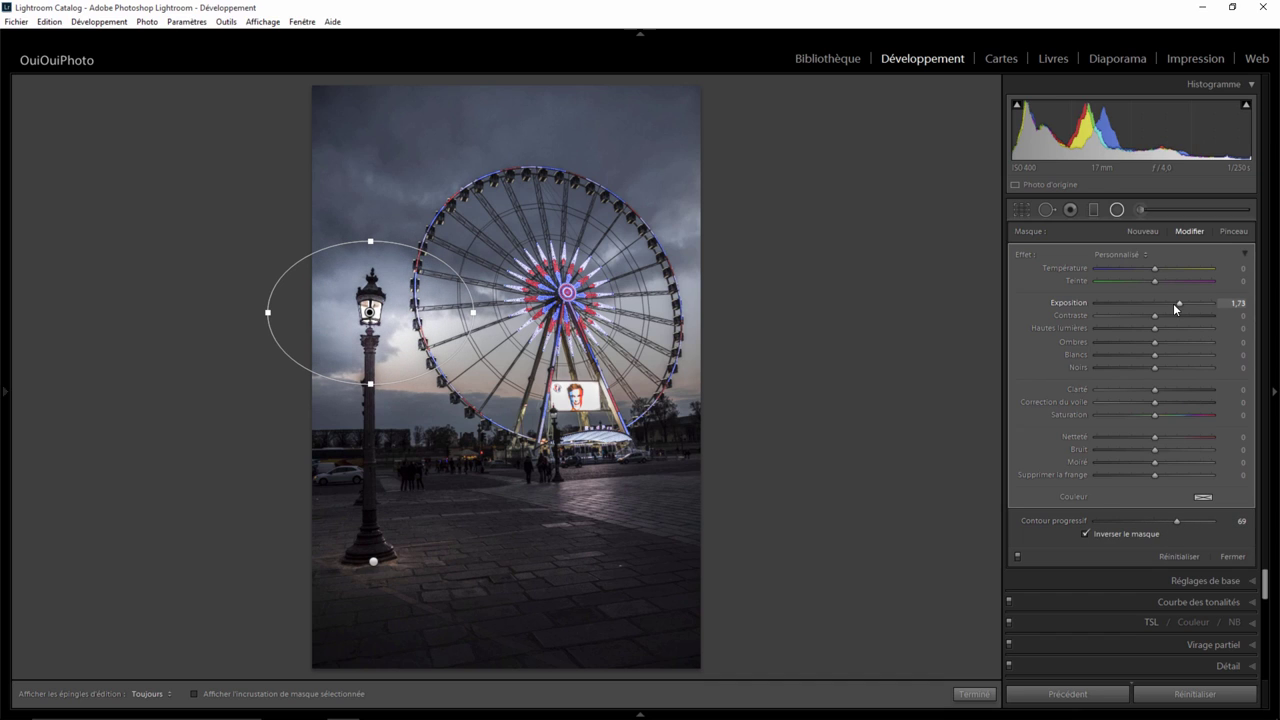
pyautogui.moveTo(1175, 302); pyautogui.dragTo(1164, 304)
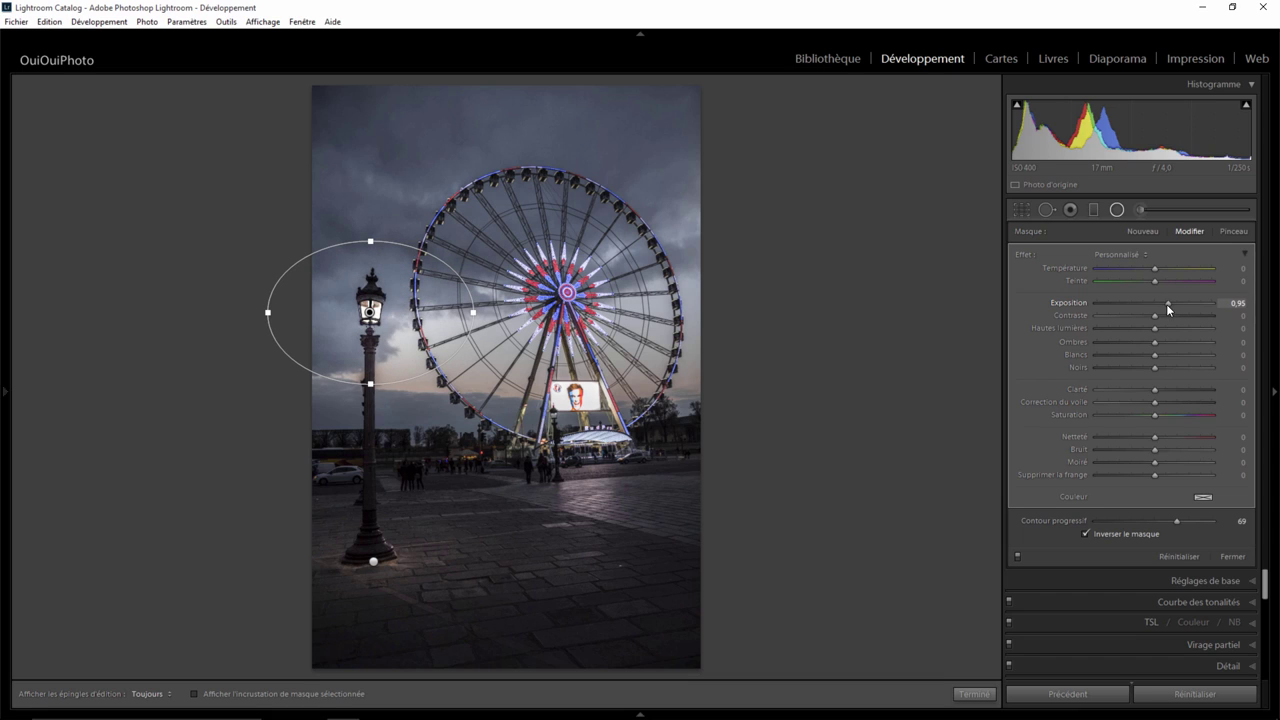
pyautogui.moveTo(1166, 305); pyautogui.dragTo(1167, 305)
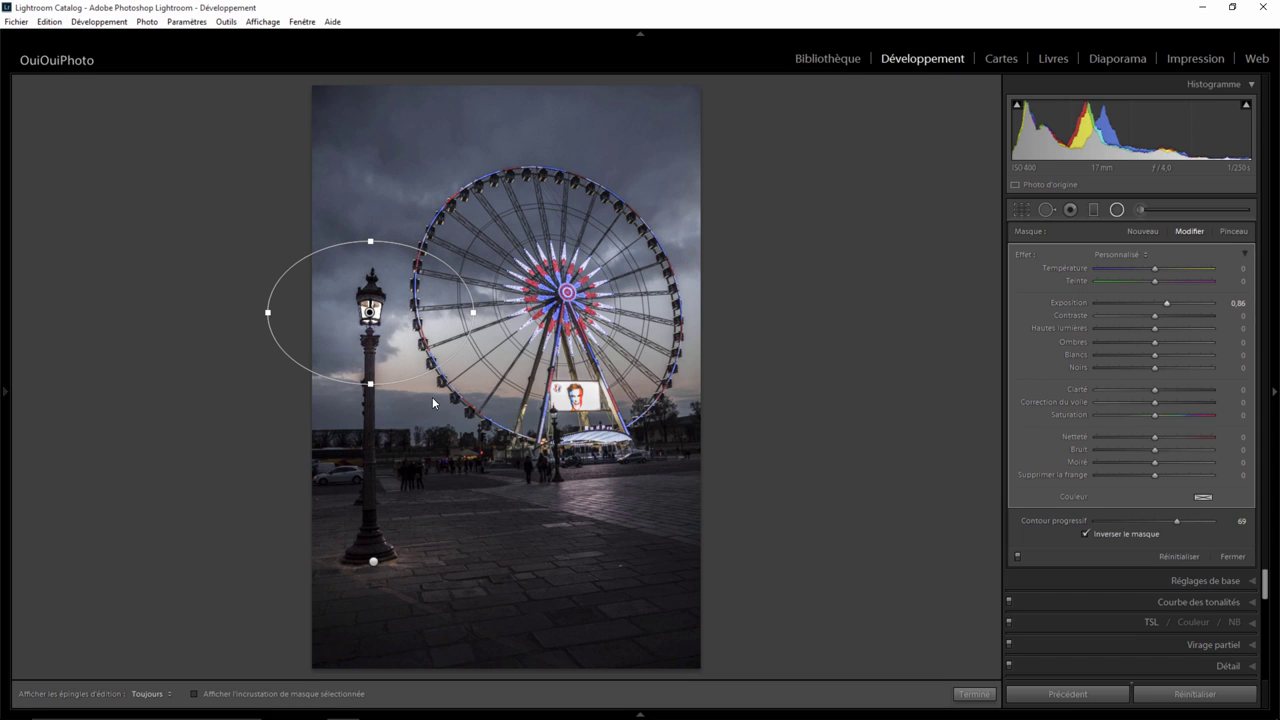
pyautogui.moveTo(369, 386); pyautogui.dragTo(370, 378)
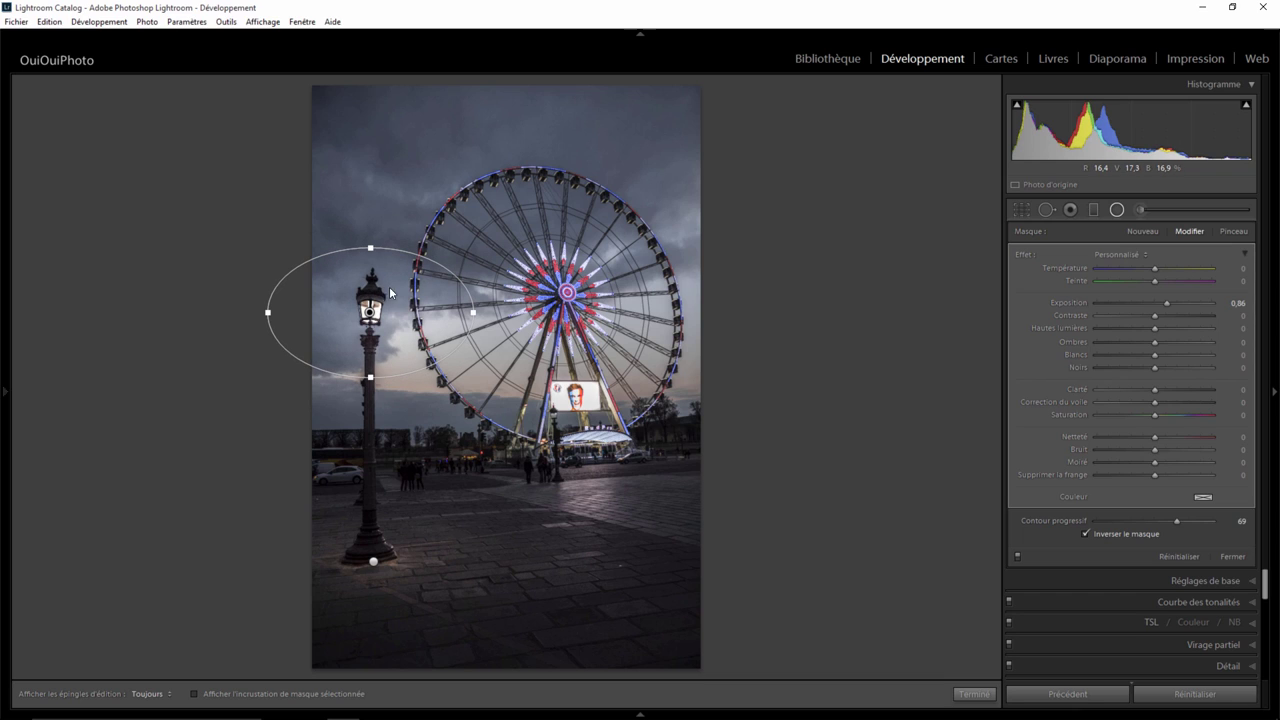
pyautogui.click(972, 693)
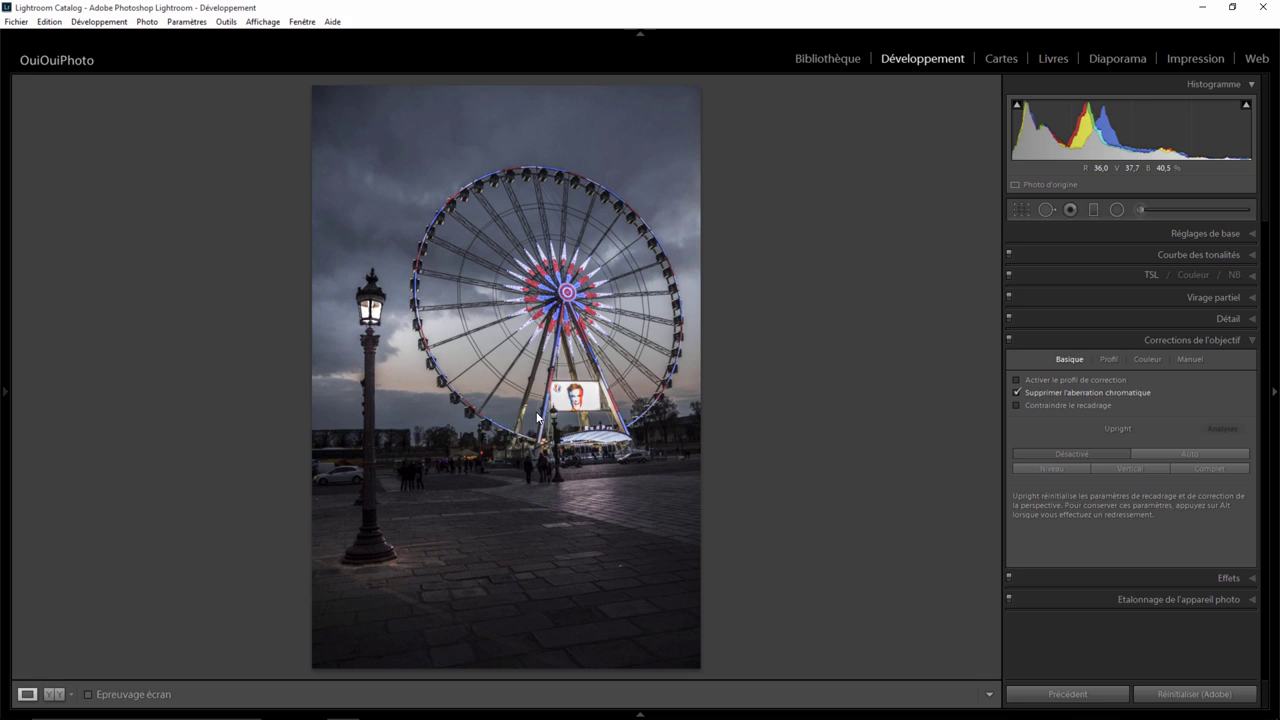
# Toggle the Before view with the backslash key to compare against the original
pyautogui.press('\\')
pyautogui.press('\\')
pyautogui.press('\\')
pyautogui.press('\\')
pyautogui.press('\\')
pyautogui.press('\\')
pyautogui.press('\\')
pyautogui.press('\\')
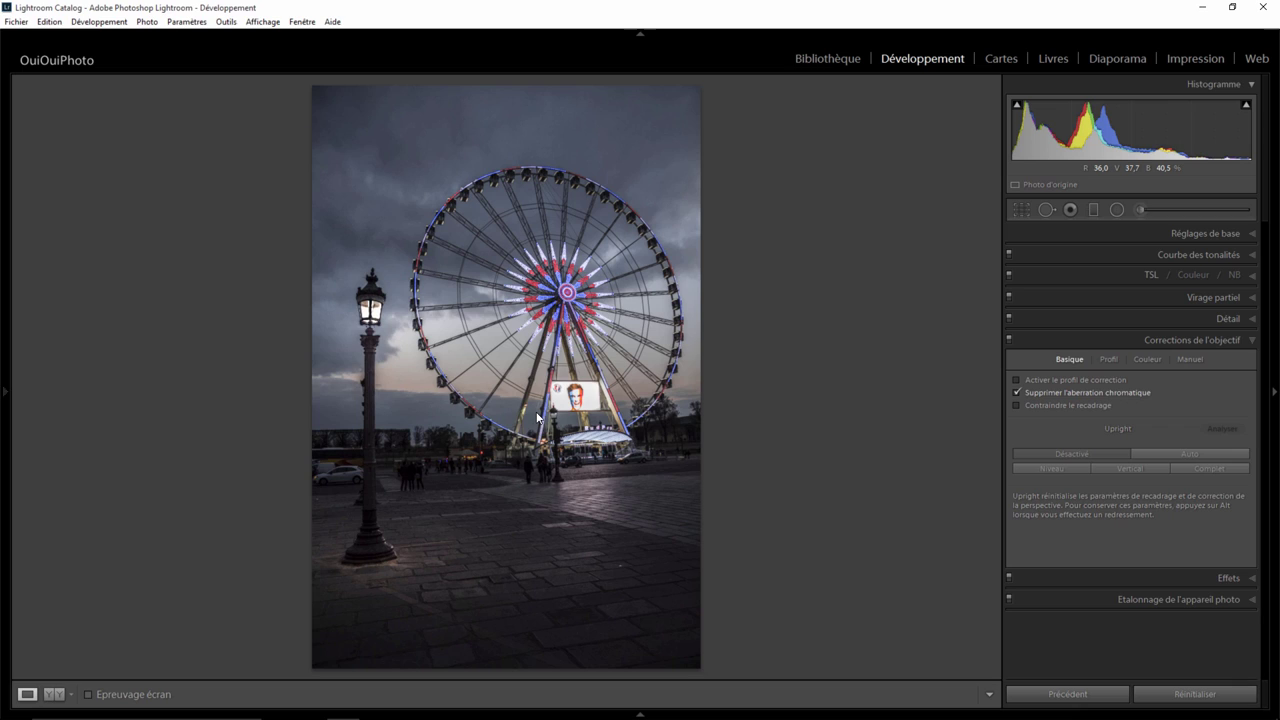